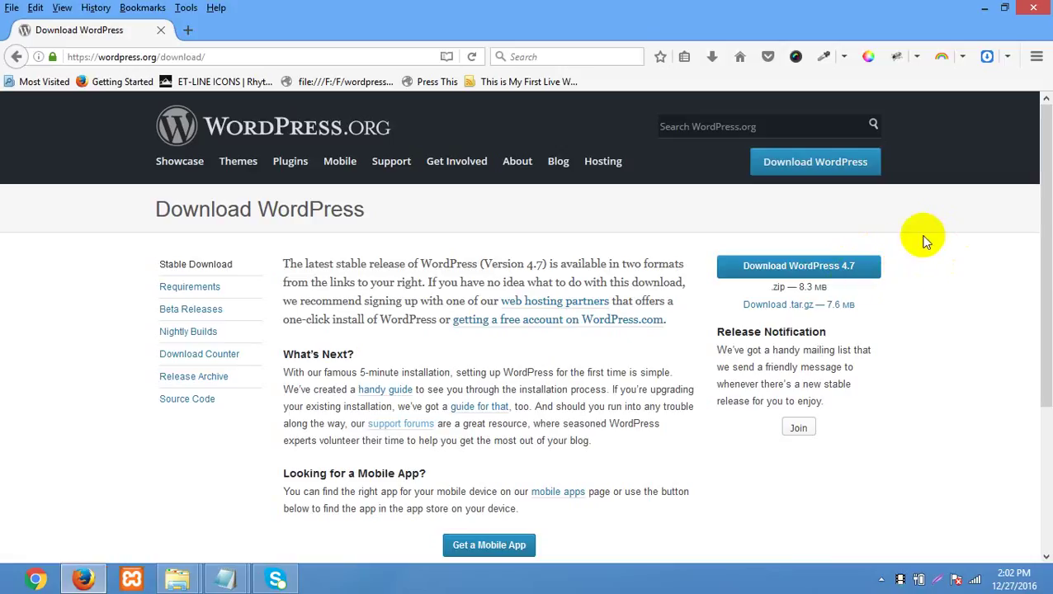
- Start downloading WordPress 4.7 from the wordpress.org/download page
{"action": "left_click", "coordinate": [839, 267]}
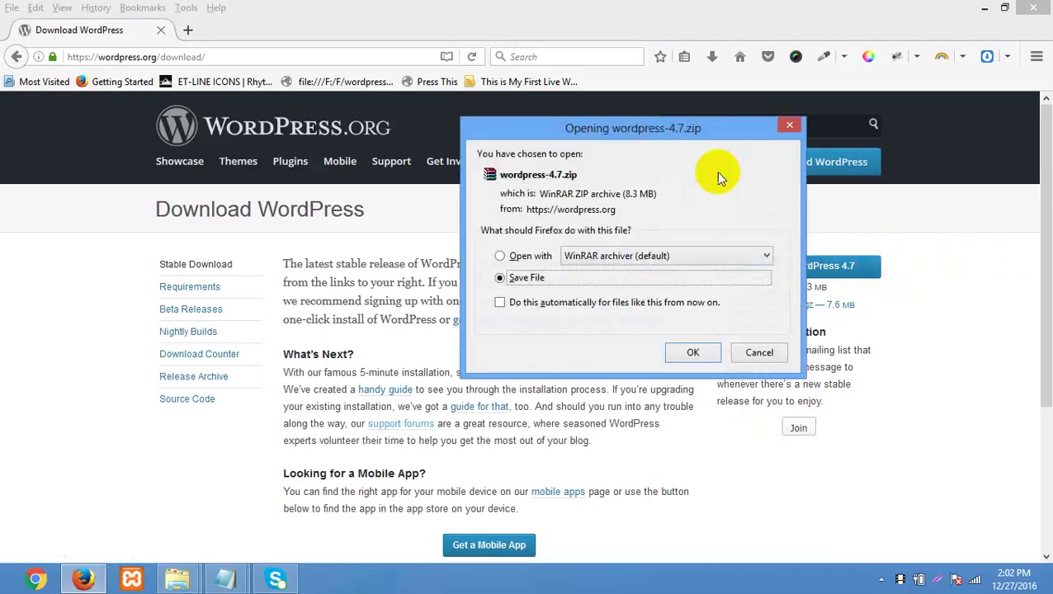
- Save wordpress-4.7.zip, then open the Downloads folder holding wordpress-4.7(1).zip from Firefox's downloads list
{"action": "left_click_drag", "start_coordinate": [676, 132], "coordinate": [707, 121]}
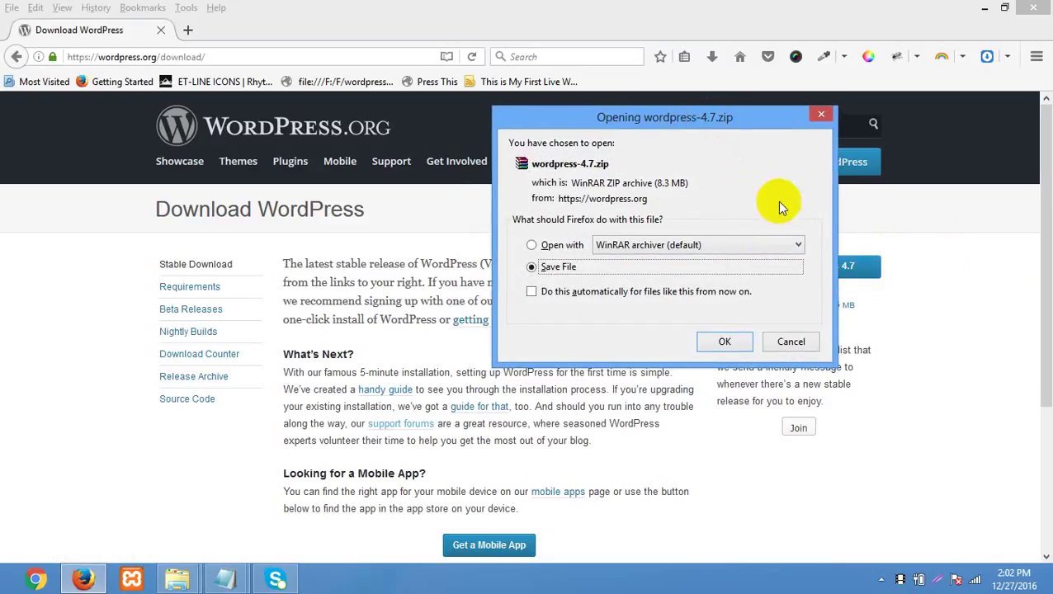
{"action": "left_click", "coordinate": [724, 345]}
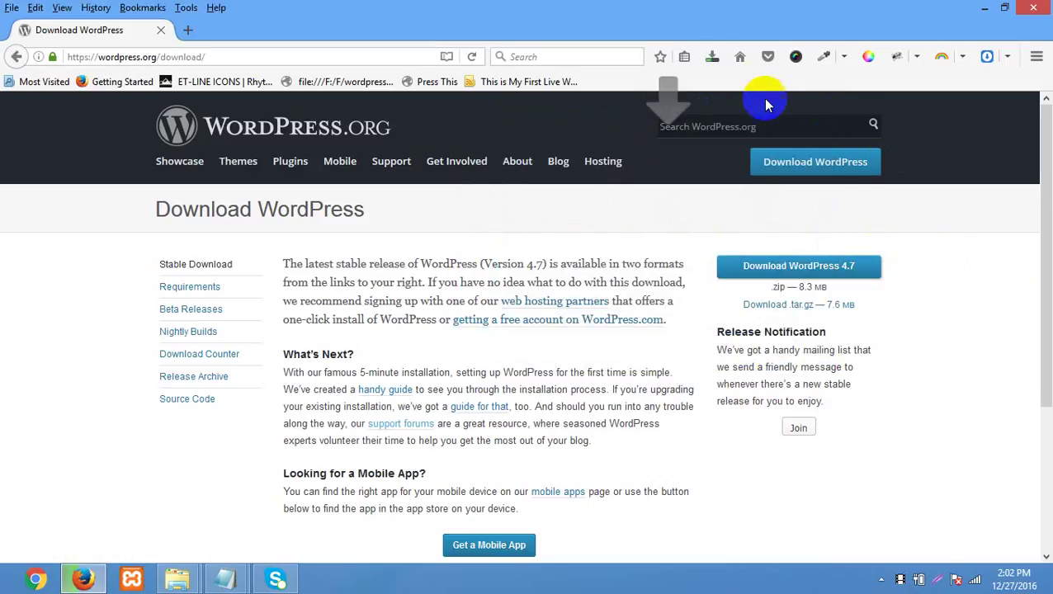
{"action": "left_click", "coordinate": [710, 58]}
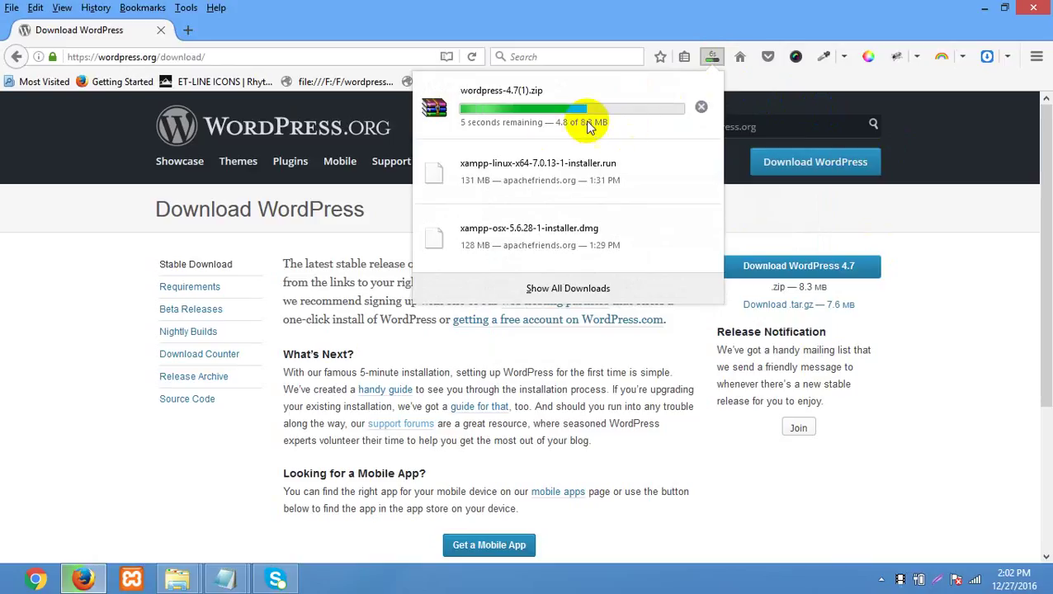
{"action": "left_click", "coordinate": [995, 247]}
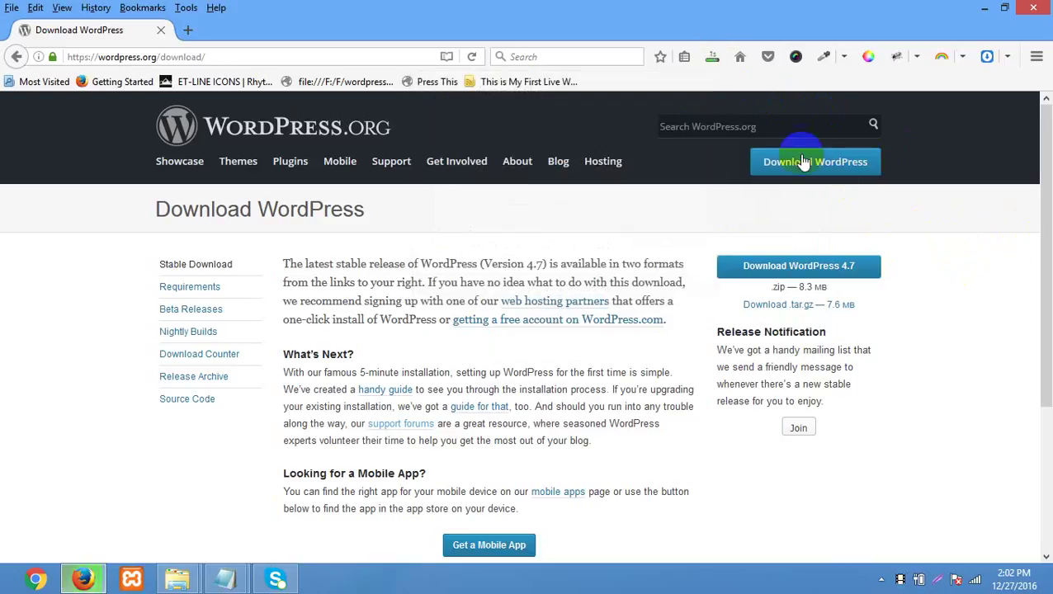
{"action": "left_click", "coordinate": [712, 60]}
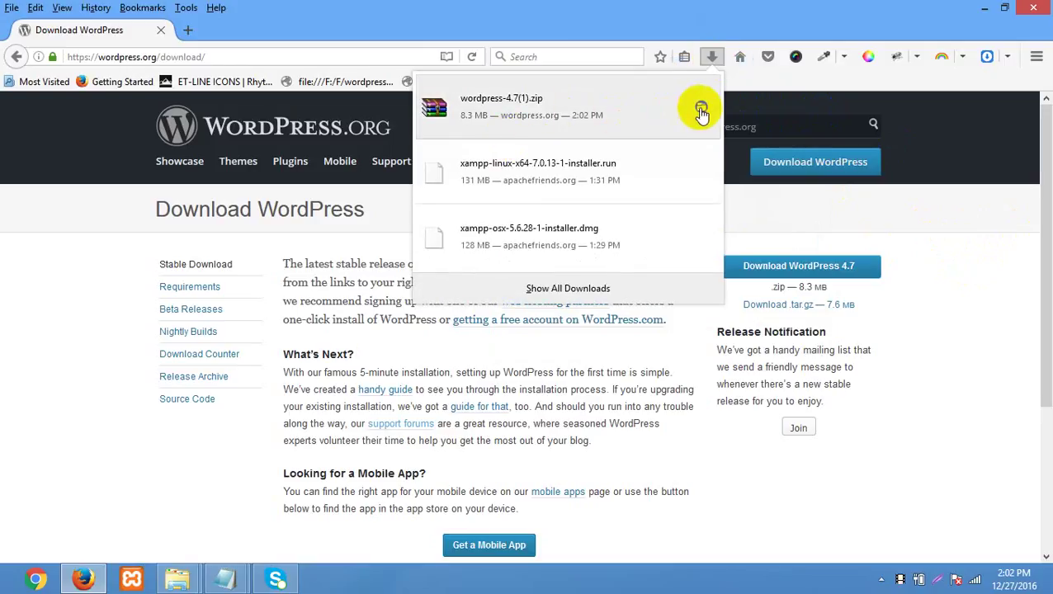
{"action": "left_click", "coordinate": [701, 107]}
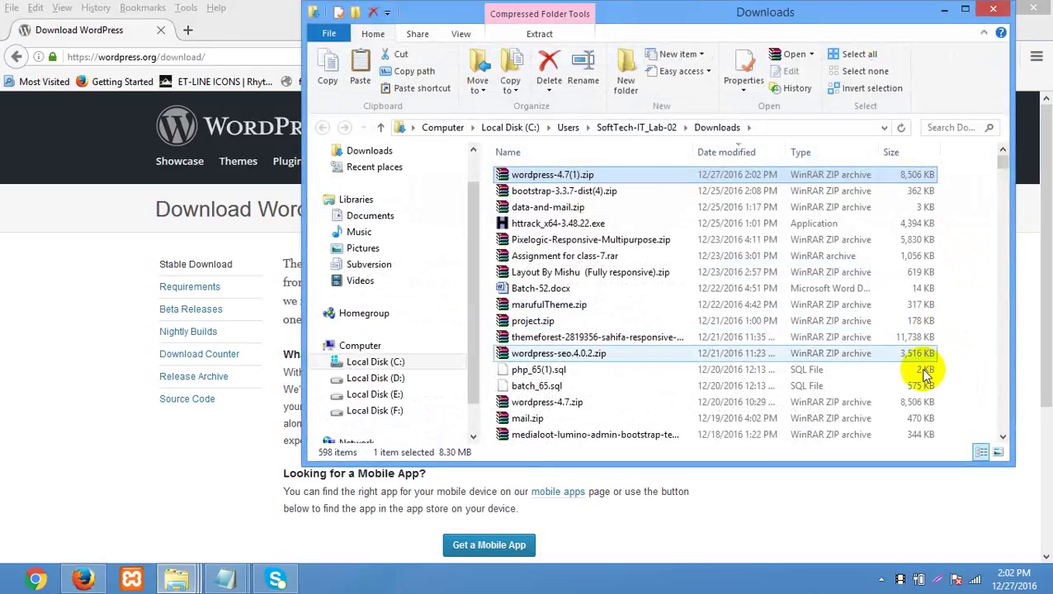
- Close Downloads and paste the zip into class 21\soft with Ctrl+V
{"action": "left_click", "coordinate": [996, 10]}
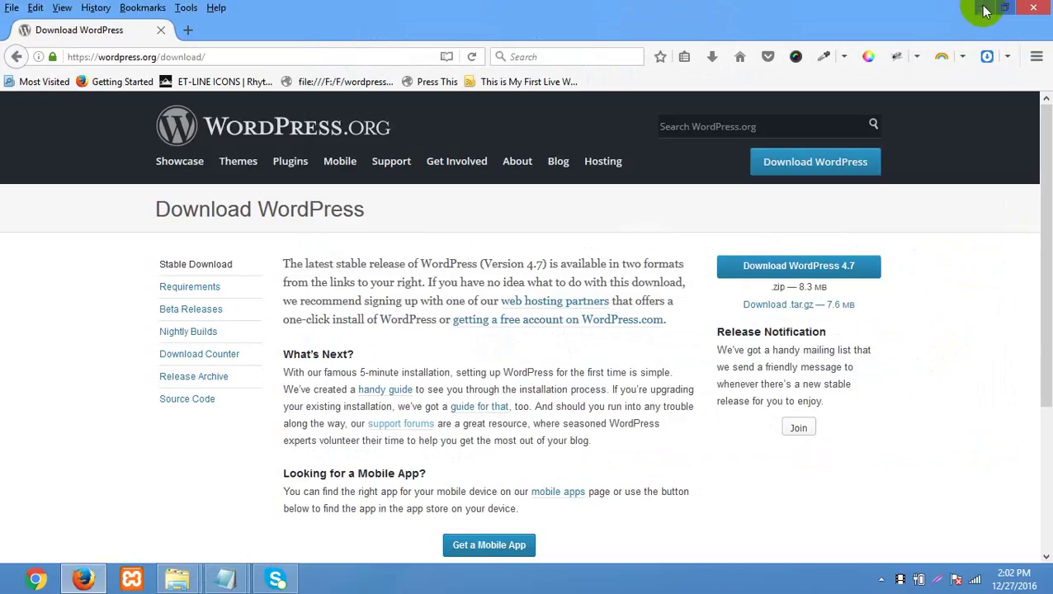
{"action": "key", "text": "alt+Tab"}
{"action": "left_click", "coordinate": [221, 177]}
{"action": "double_click", "coordinate": [222, 178]}
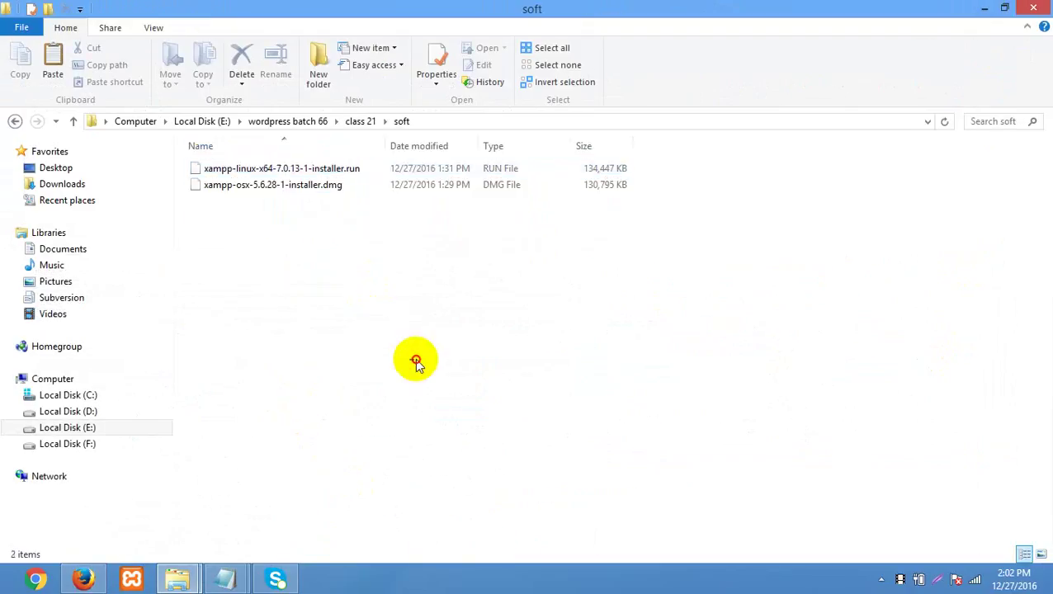
{"action": "key", "text": "ctrl+v"}
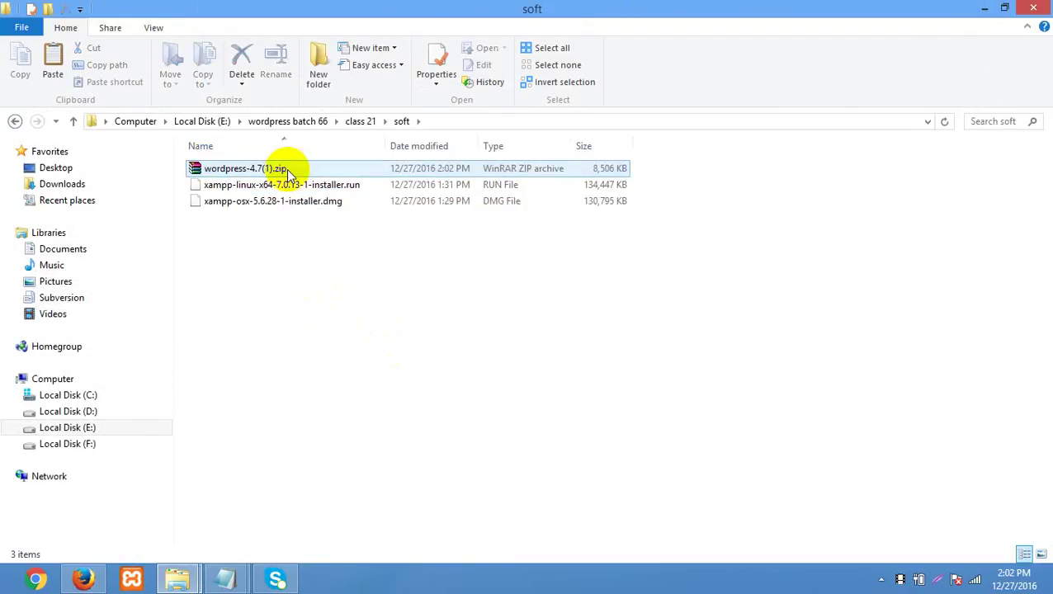
- Cancel renaming wordpress-4.7(1).zip, keeping its name, and minimize the soft folder window
{"action": "left_click", "coordinate": [376, 364]}
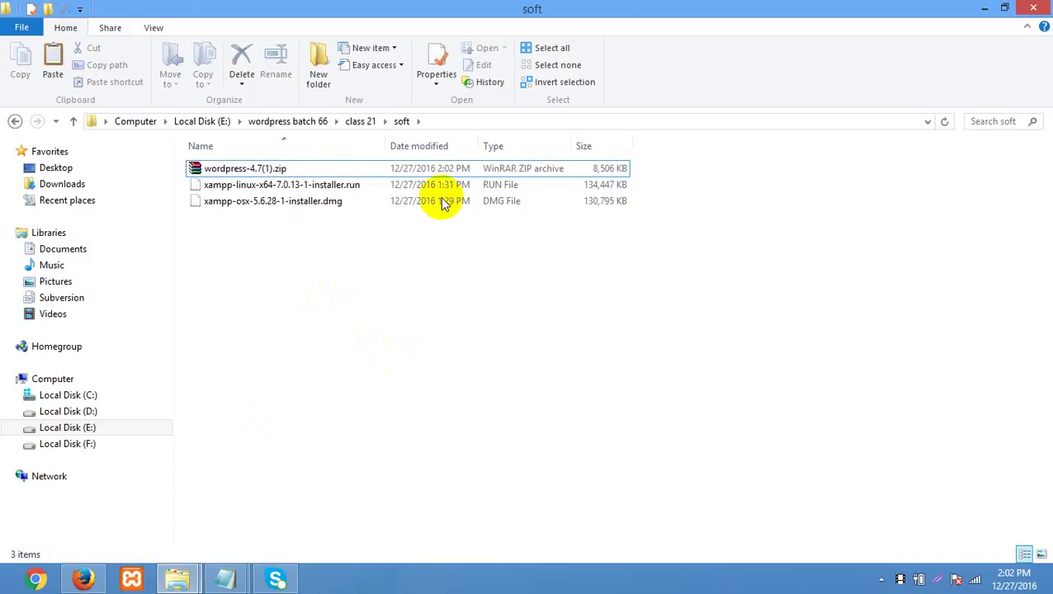
{"action": "left_click", "coordinate": [272, 171]}
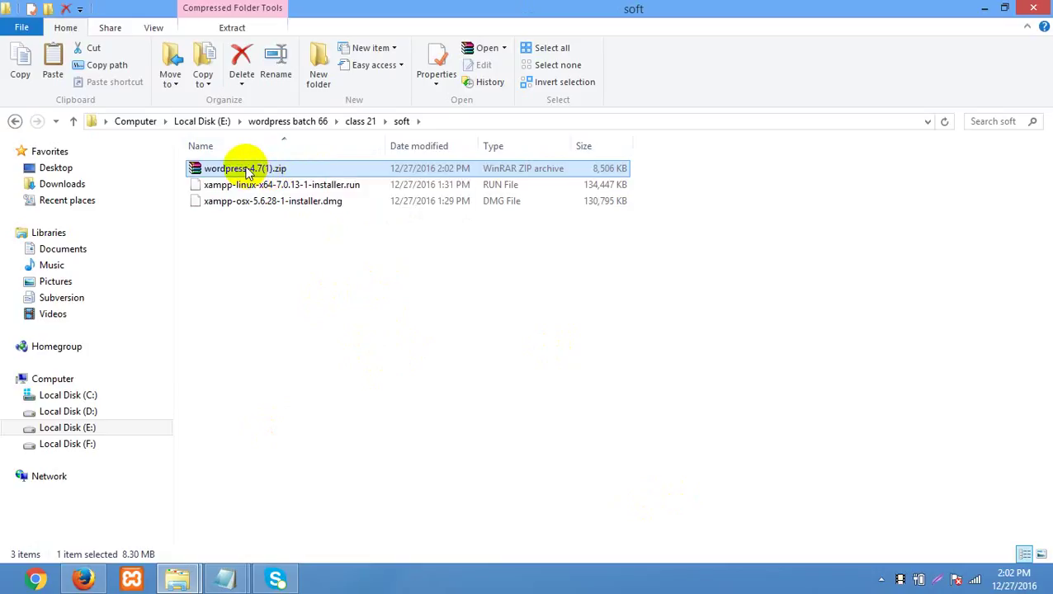
{"action": "key", "text": "F2"}
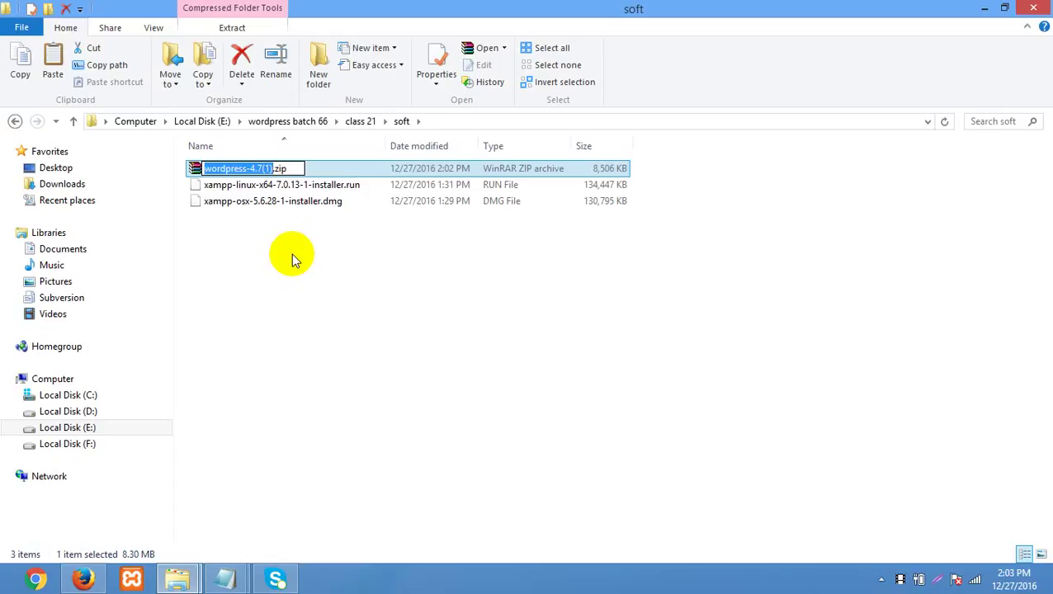
{"action": "left_click", "coordinate": [335, 275]}
{"action": "left_click", "coordinate": [274, 173]}
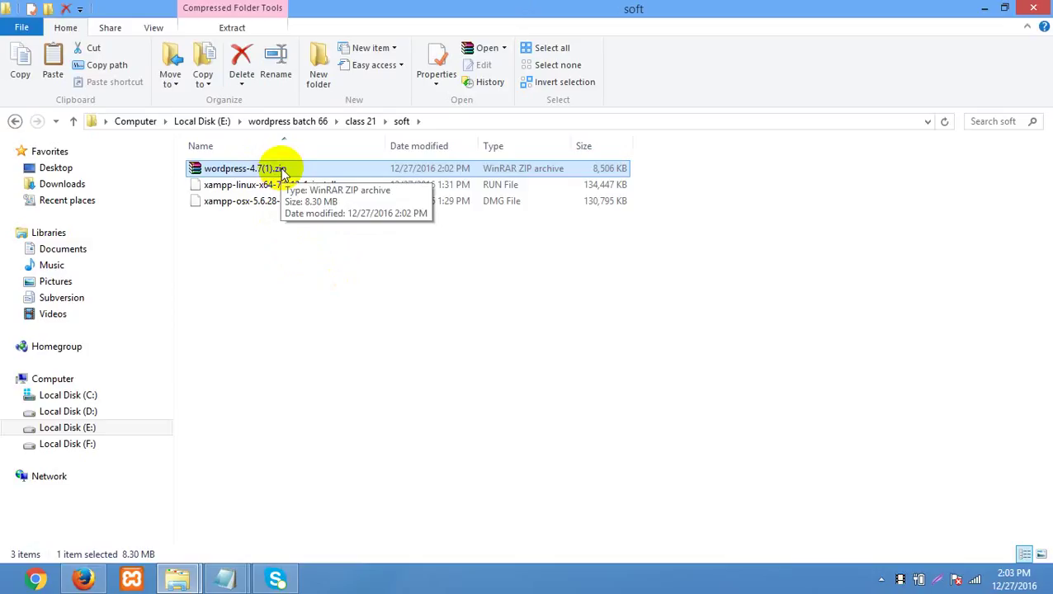
{"action": "left_click", "coordinate": [697, 369]}
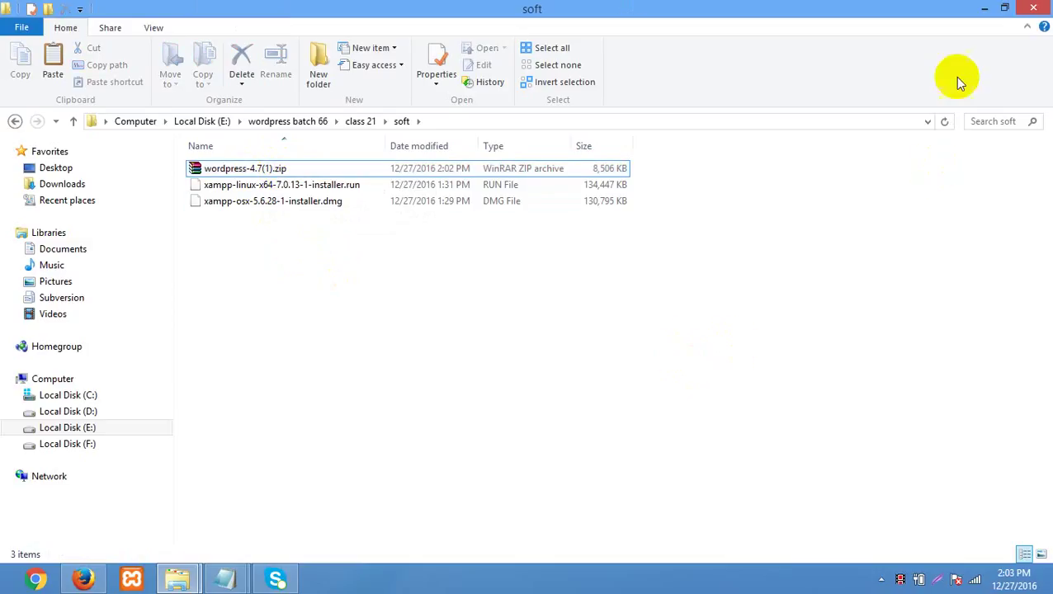
{"action": "left_click", "coordinate": [985, 10]}
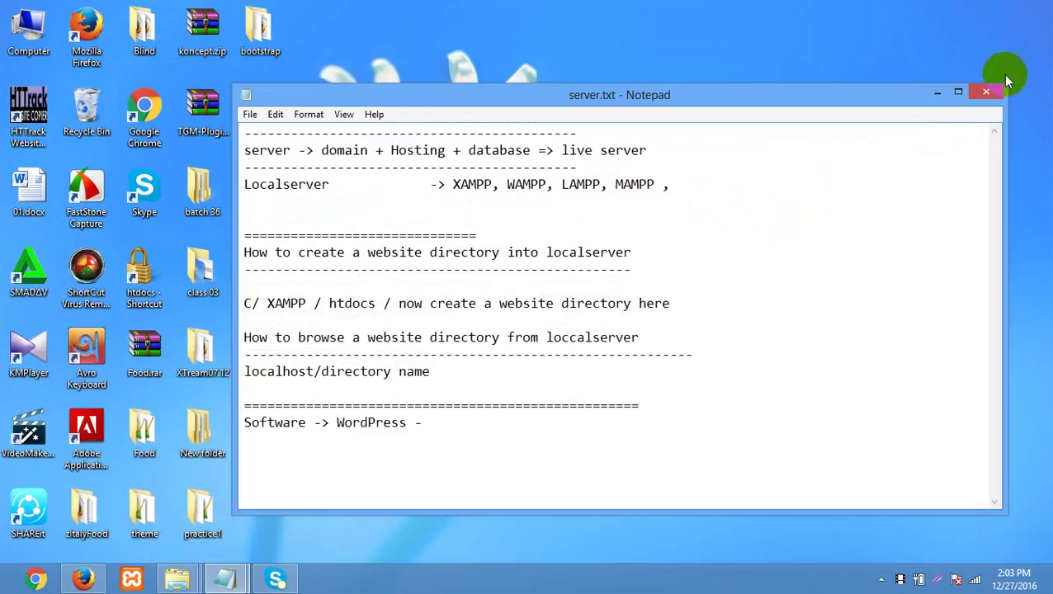
- Close server.txt and check in XAMPP Control Panel that Apache (80, 443) and MySQL (3306) are running
{"action": "left_click", "coordinate": [986, 94]}
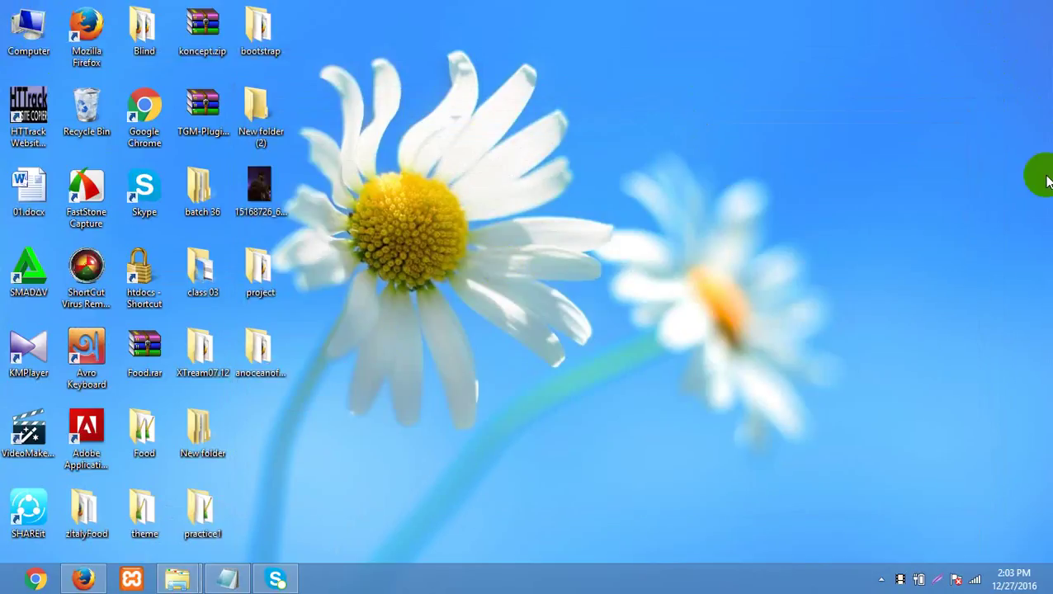
{"action": "mouse_move", "coordinate": [1036, 174]}
{"action": "left_click", "coordinate": [1016, 291]}
{"action": "type", "text": "xampp"}
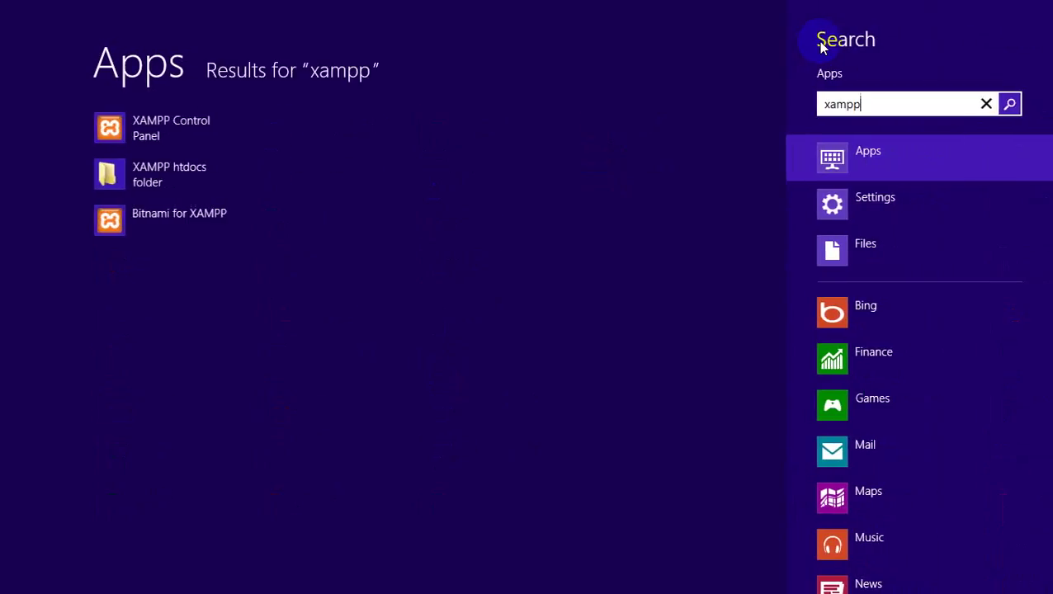
{"action": "left_click", "coordinate": [169, 132]}
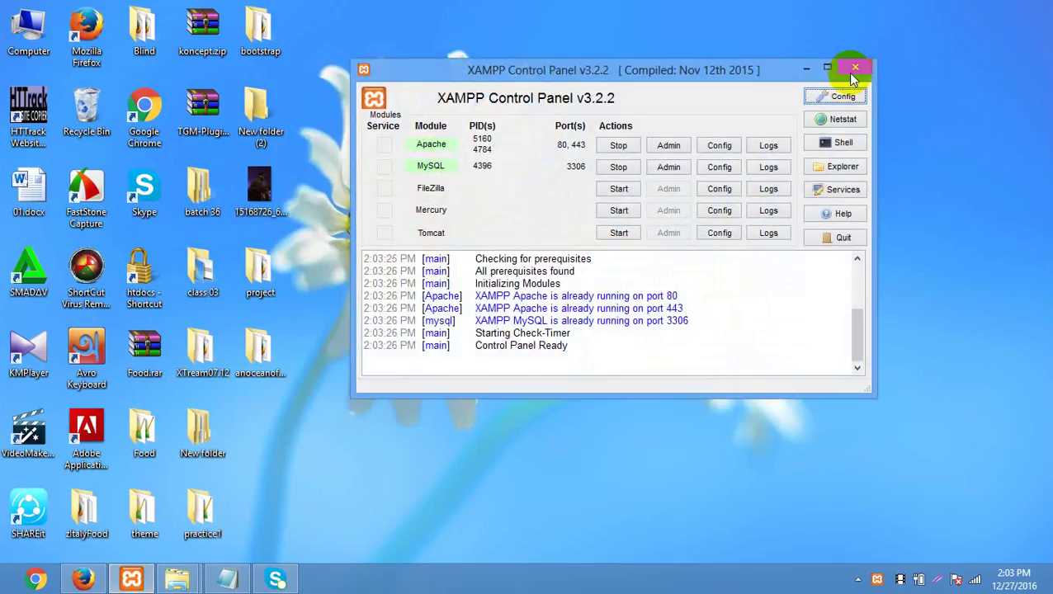
{"action": "left_click", "coordinate": [853, 70]}
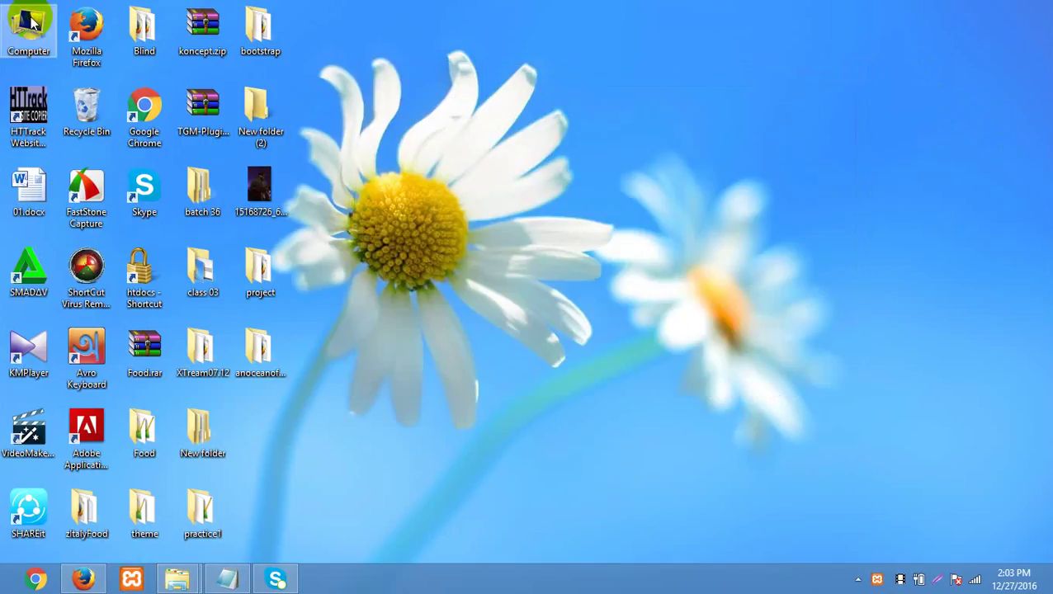
{"action": "double_click", "coordinate": [30, 23]}
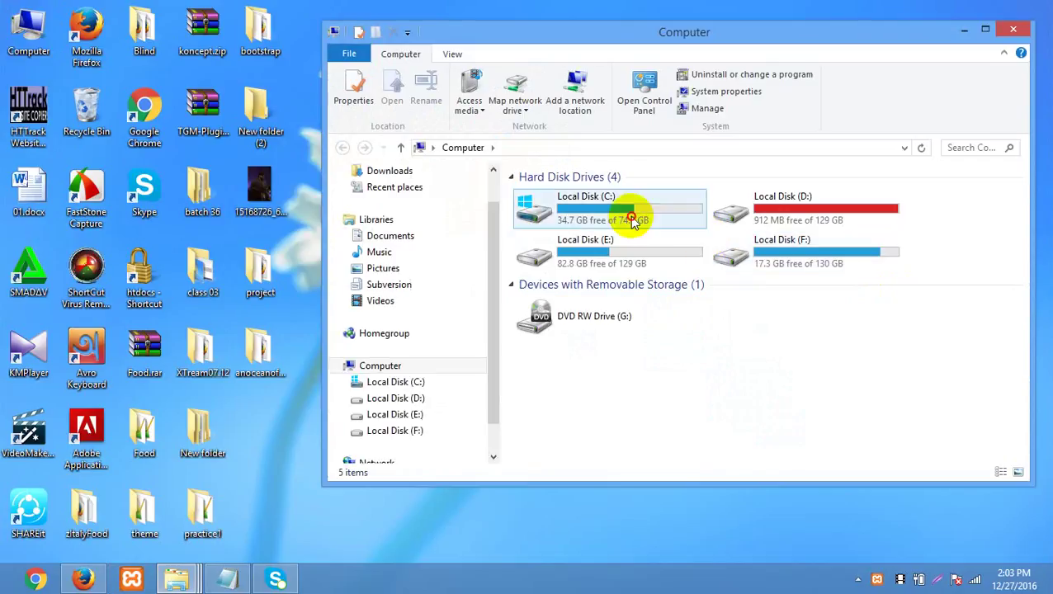
- In Local Disk (C:) > xampp, make a new folder named batch66
{"action": "double_click", "coordinate": [631, 217]}
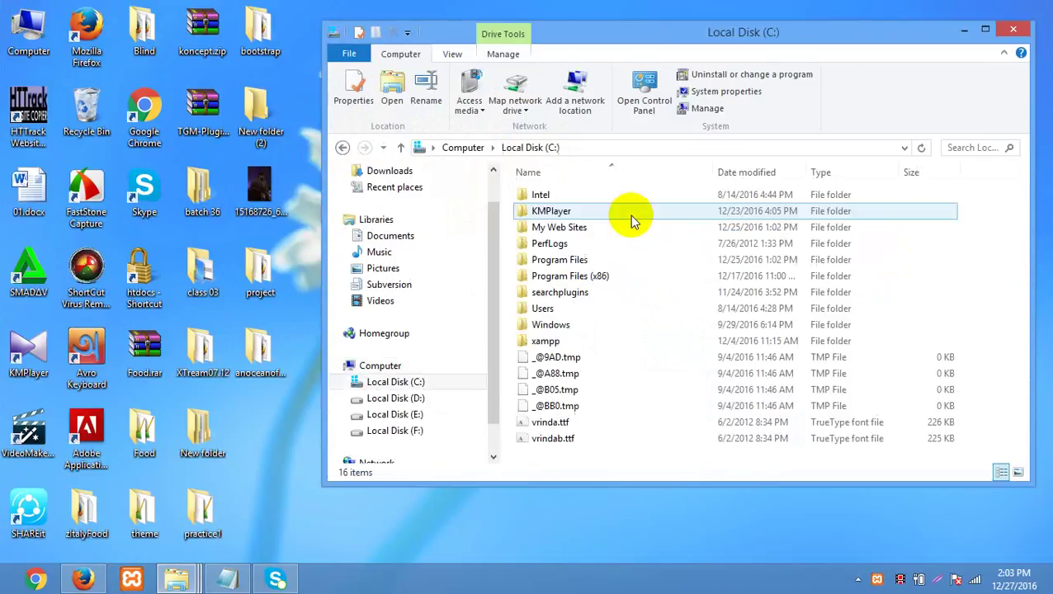
{"action": "double_click", "coordinate": [610, 346]}
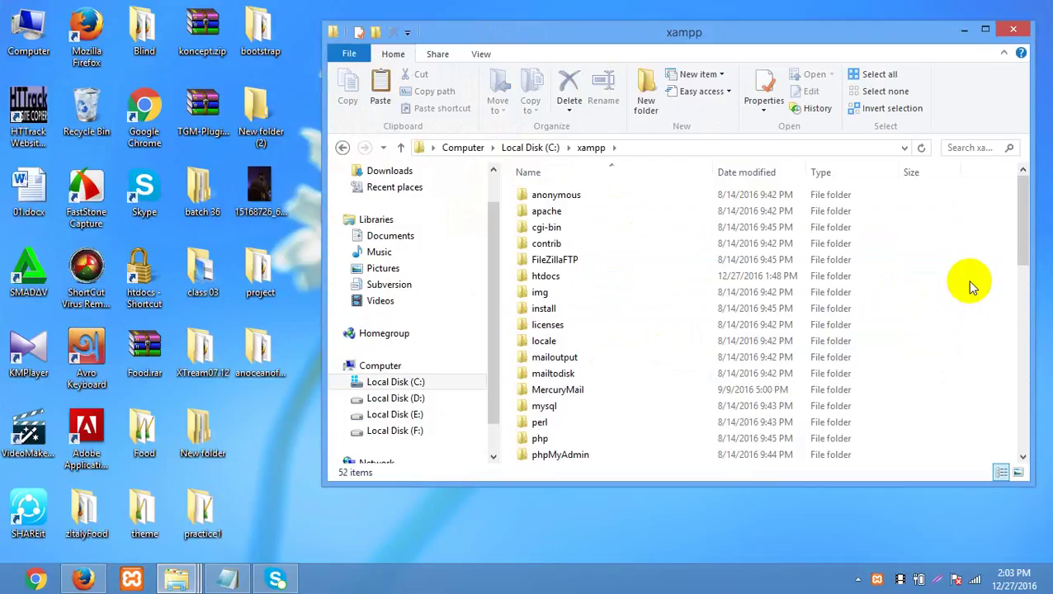
{"action": "key", "text": "ctrl+shift+n"}
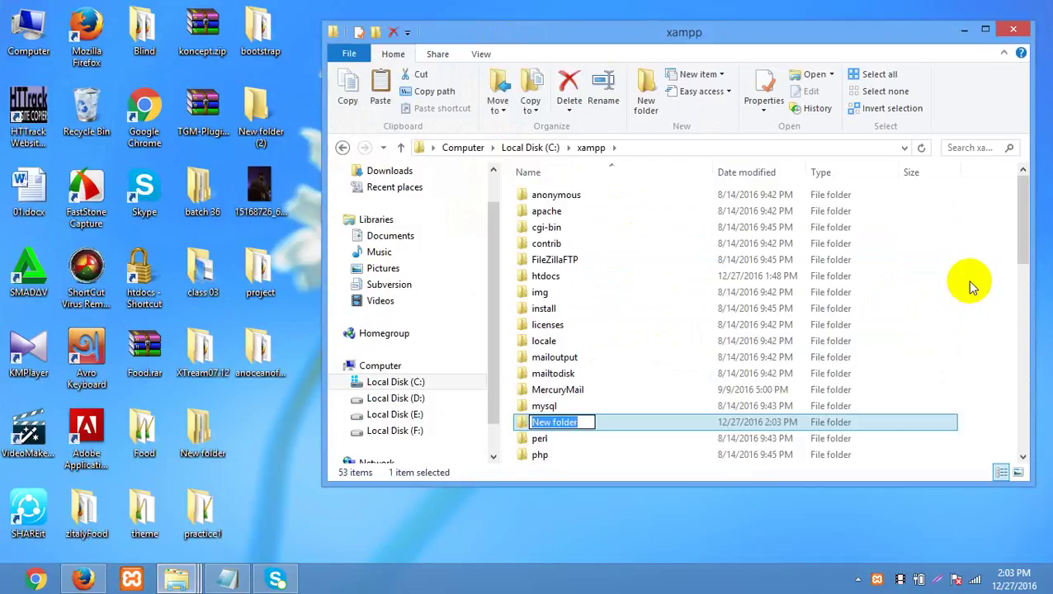
{"action": "type", "text": "batch66"}
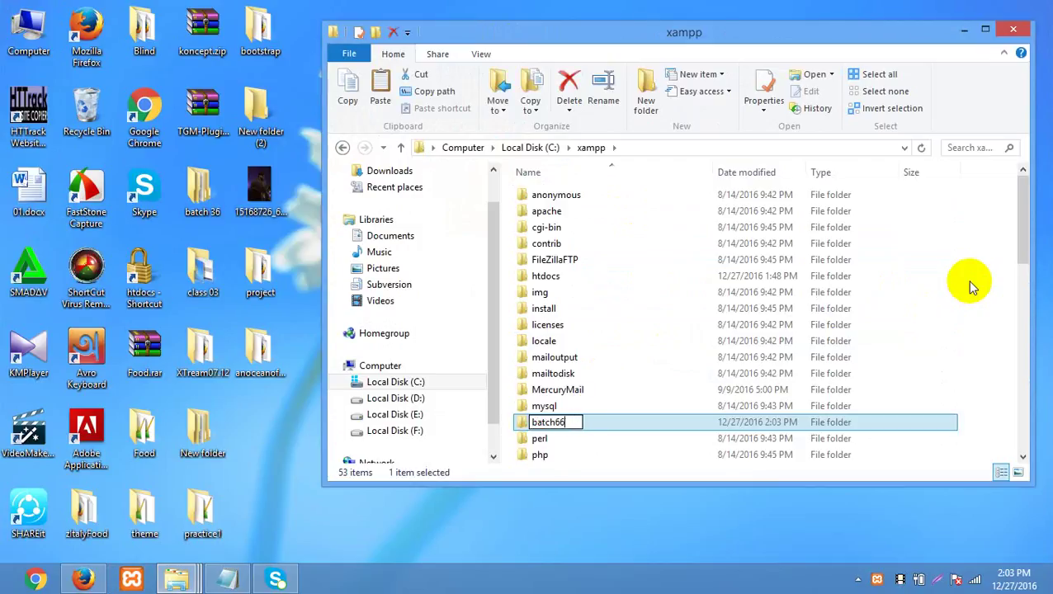
{"action": "key", "text": "Return"}
{"action": "key", "text": "Return"}
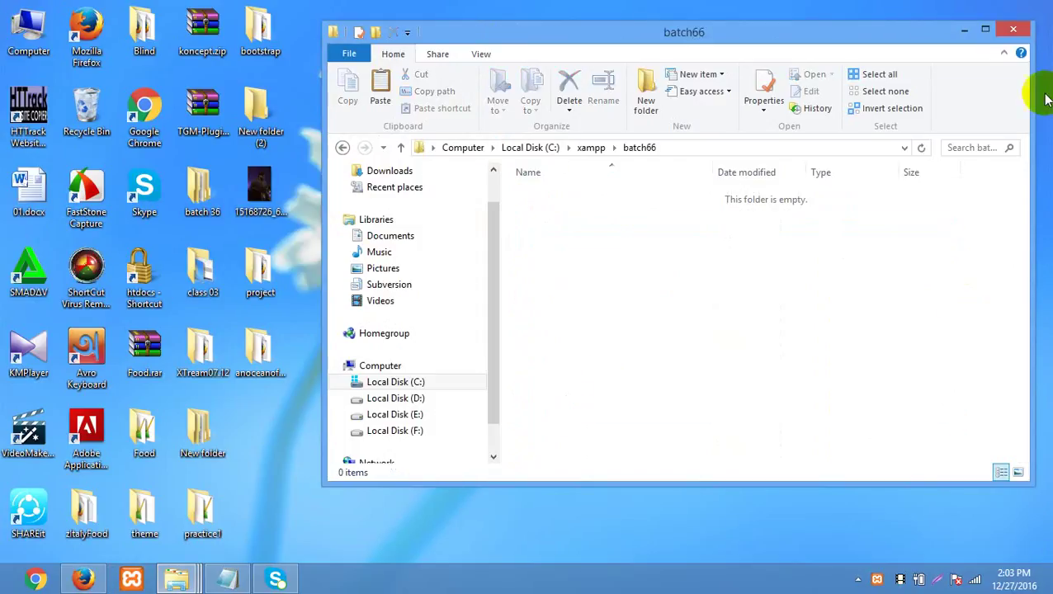
{"action": "left_click_drag", "start_coordinate": [764, 30], "coordinate": [602, 48]}
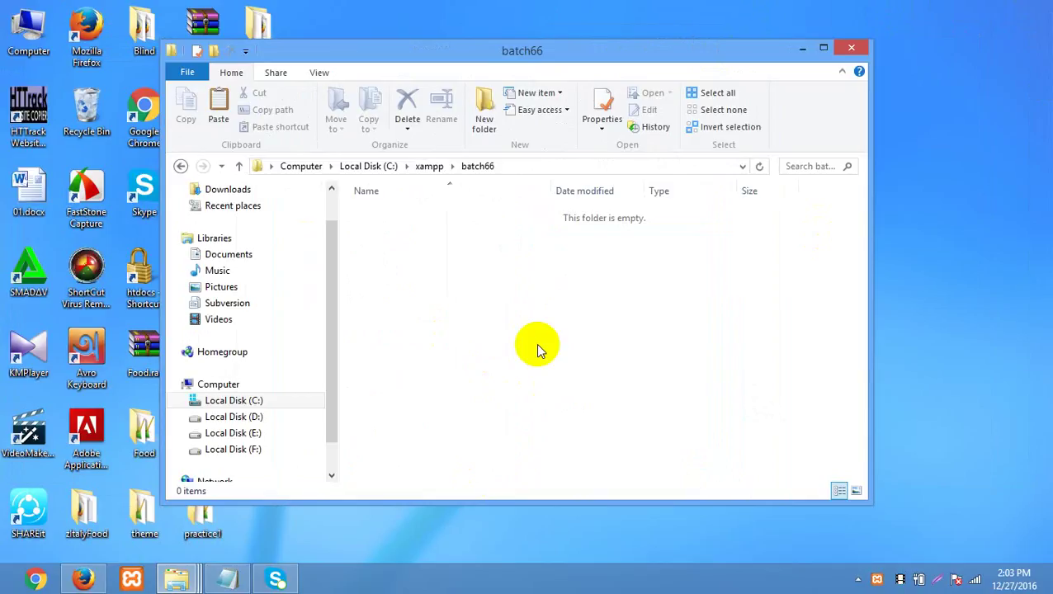
{"action": "left_click", "coordinate": [176, 579]}
- Place the soft folder window beside batch66 and open wordpress-4.7(1).zip in WinRAR
{"action": "left_click", "coordinate": [308, 490]}
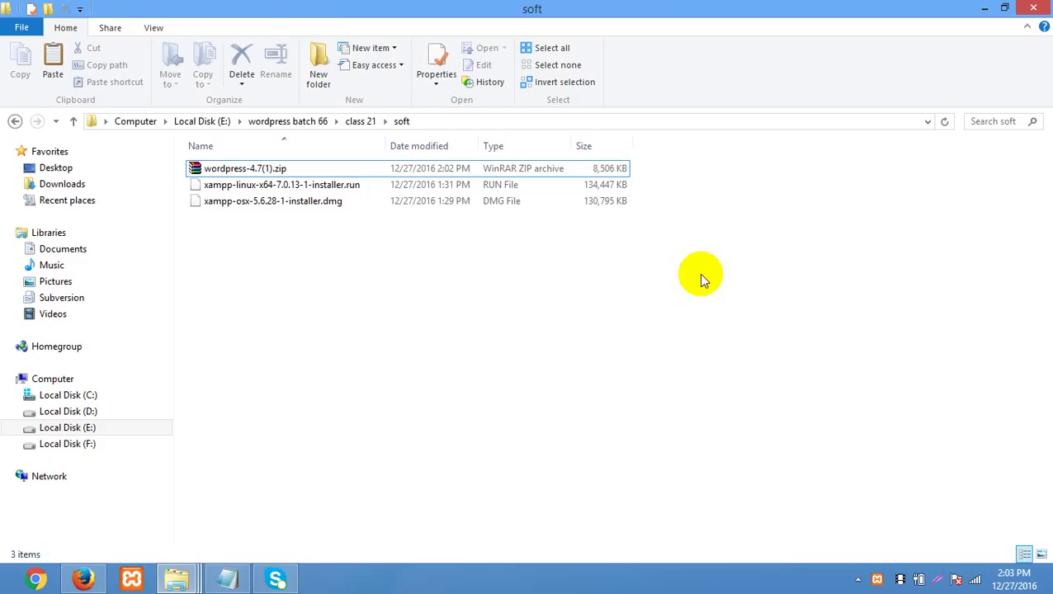
{"action": "left_click", "coordinate": [1001, 9]}
{"action": "left_click_drag", "start_coordinate": [471, 89], "coordinate": [823, 1]}
{"action": "left_click", "coordinate": [1004, 9]}
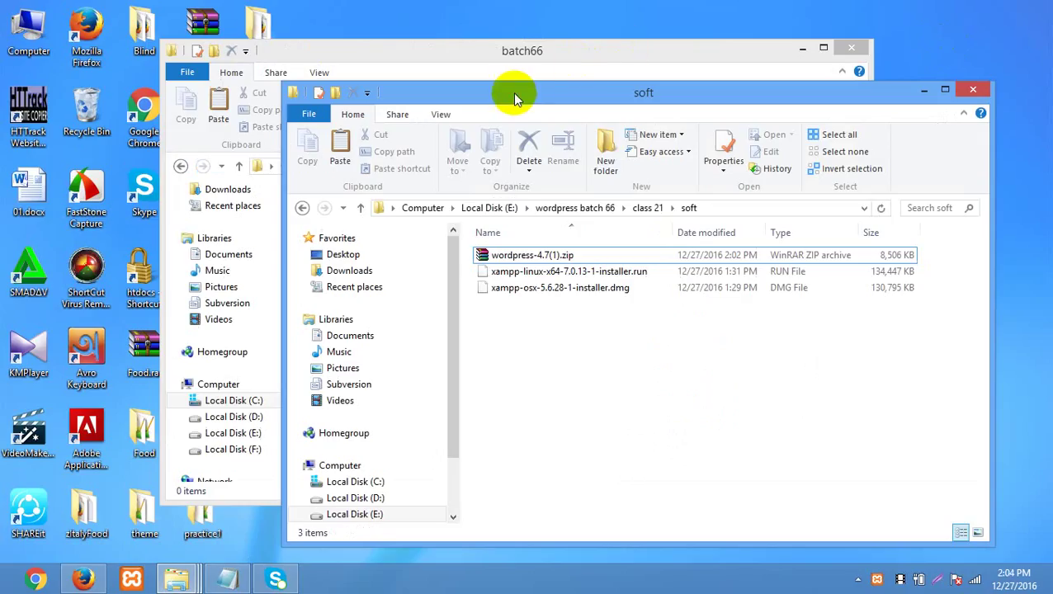
{"action": "left_click_drag", "start_coordinate": [512, 92], "coordinate": [876, 50]}
{"action": "double_click", "coordinate": [924, 209]}
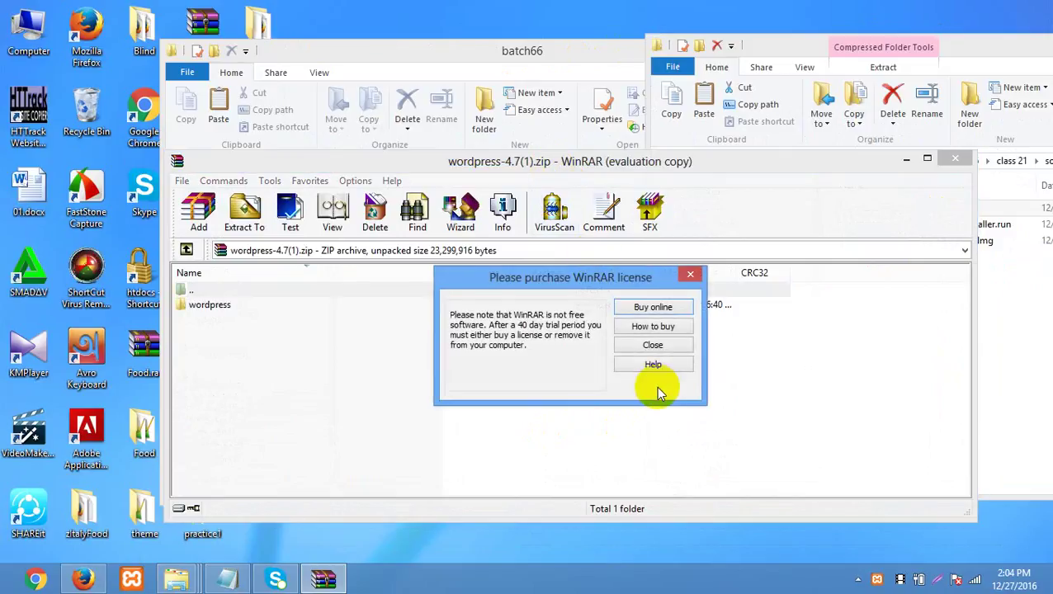
- Extract all files of the archive's wordpress folder into the batch66 window
{"action": "left_click", "coordinate": [637, 346]}
{"action": "left_click_drag", "start_coordinate": [396, 162], "coordinate": [858, 98]}
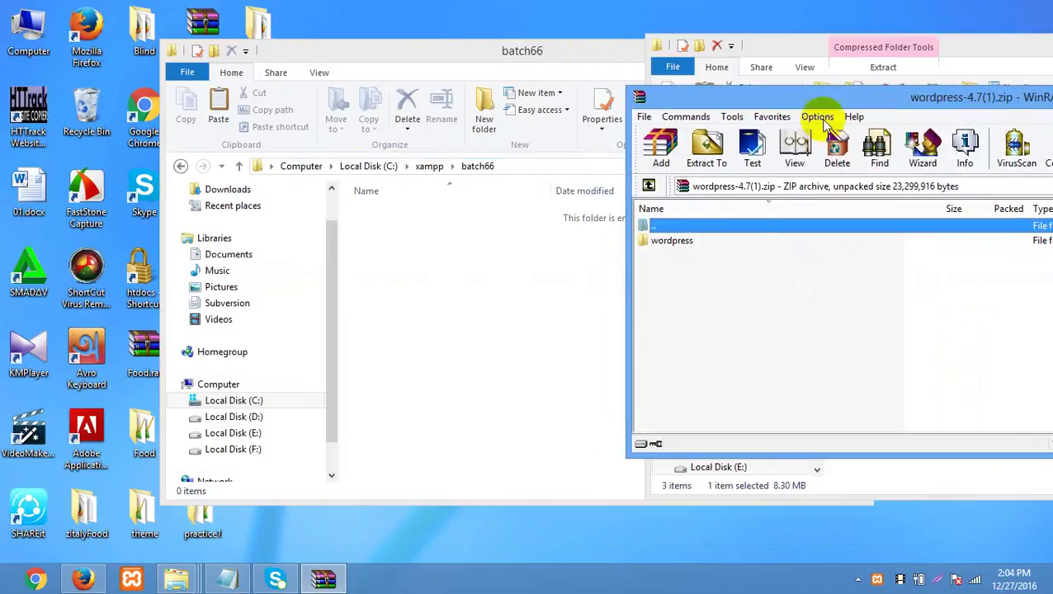
{"action": "double_click", "coordinate": [682, 247]}
{"action": "key", "text": "ctrl+a"}
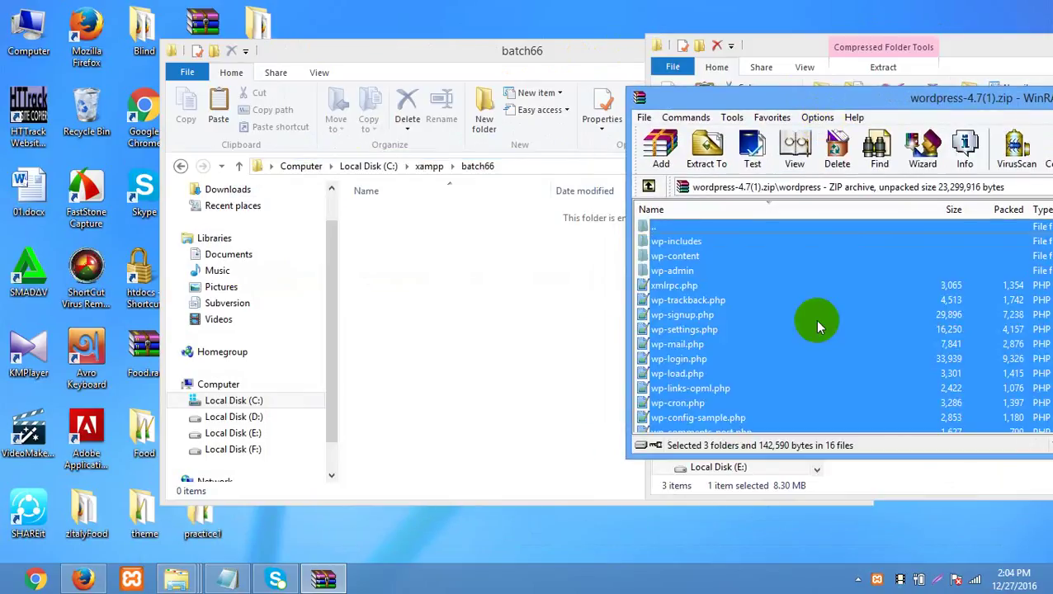
{"action": "left_click_drag", "start_coordinate": [796, 298], "coordinate": [492, 340]}
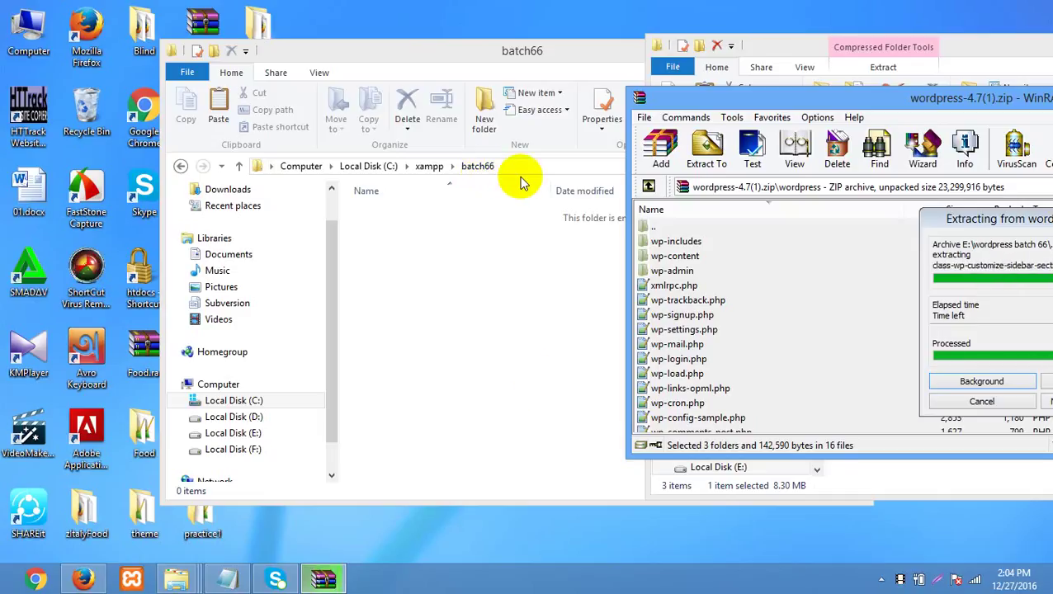
{"action": "left_click", "coordinate": [529, 247]}
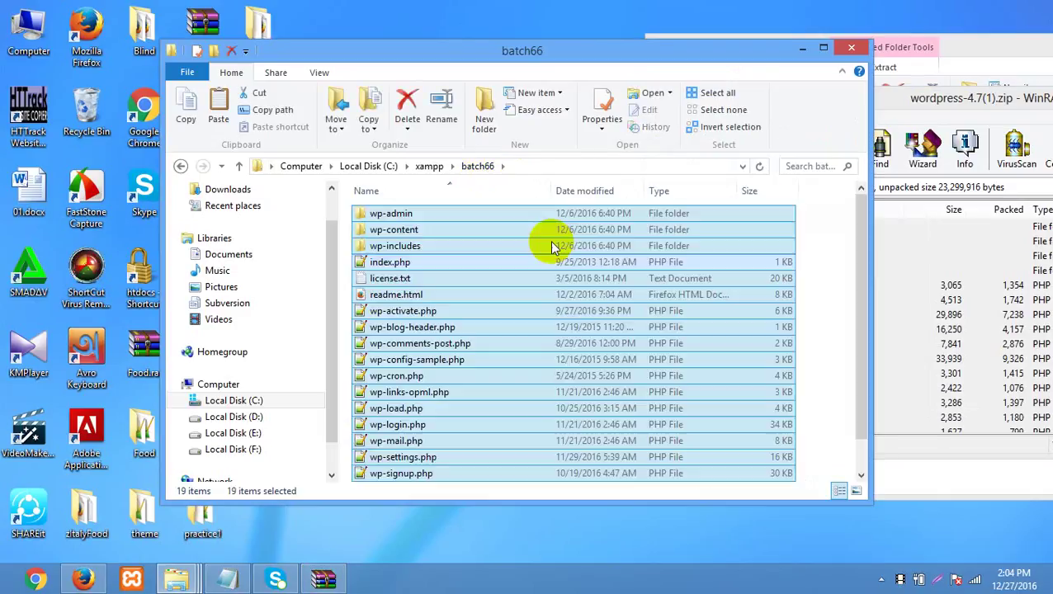
- Select and delete all 19 extracted items in batch66, then bring up server.txt
{"action": "left_click", "coordinate": [723, 110]}
{"action": "left_click_drag", "start_coordinate": [710, 61], "coordinate": [647, 51]}
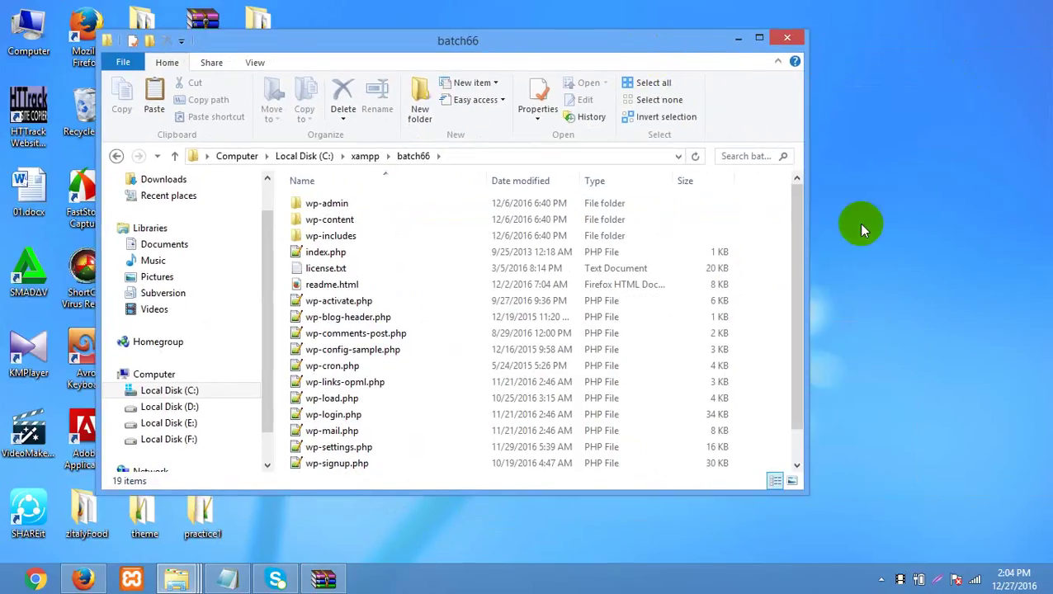
{"action": "left_click", "coordinate": [507, 363]}
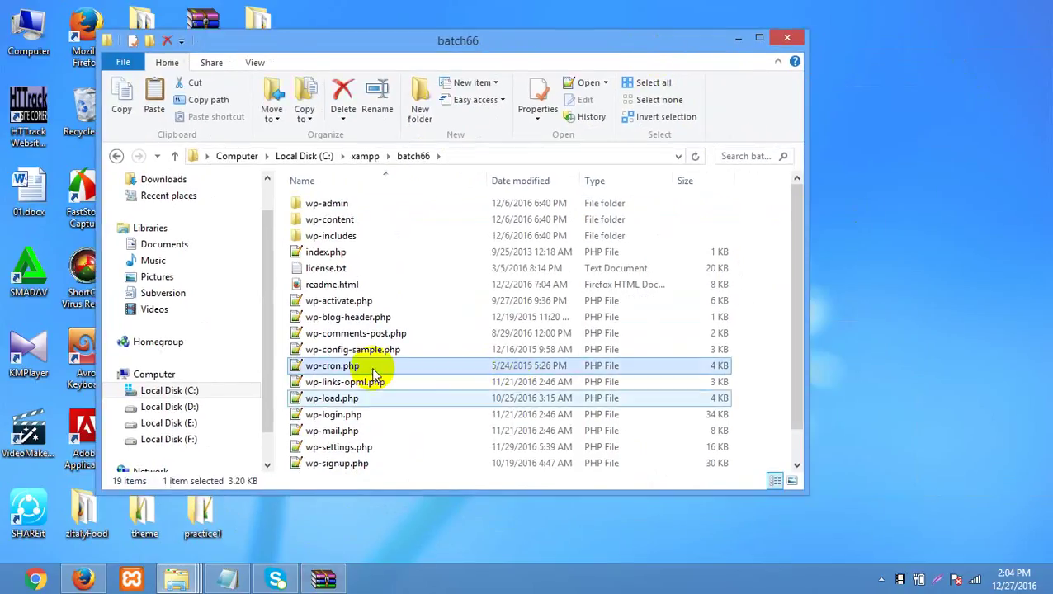
{"action": "double_click", "coordinate": [571, 37]}
{"action": "key", "text": "ctrl+a"}
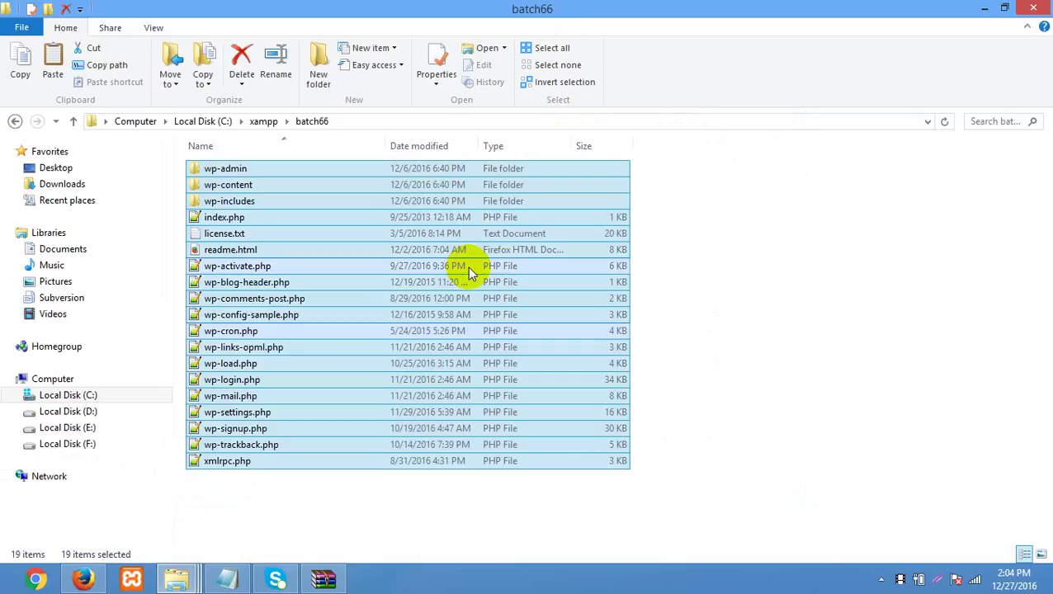
{"action": "key", "text": "Delete"}
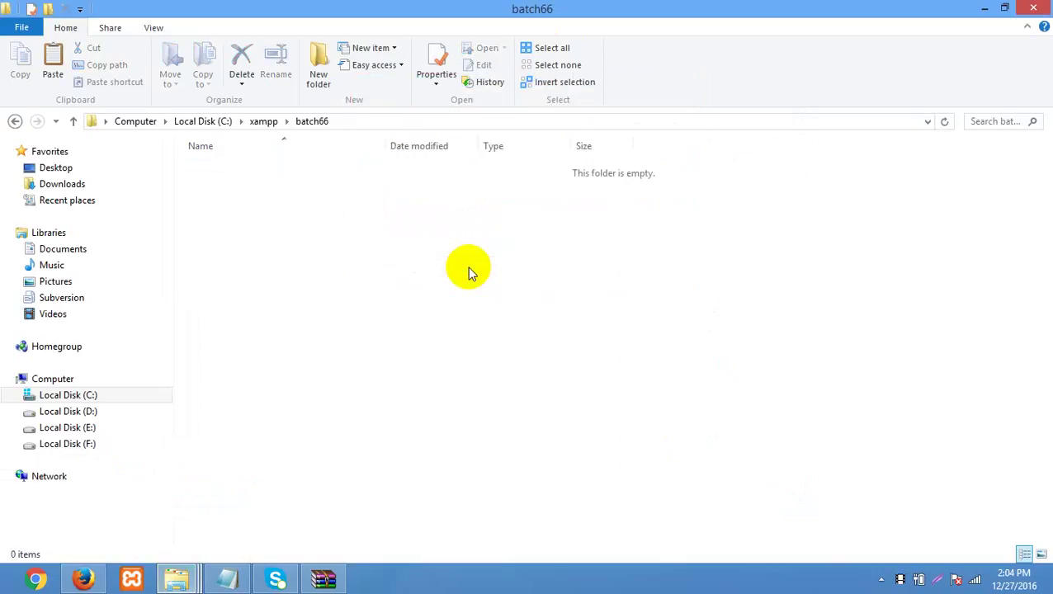
{"action": "mouse_move", "coordinate": [176, 577]}
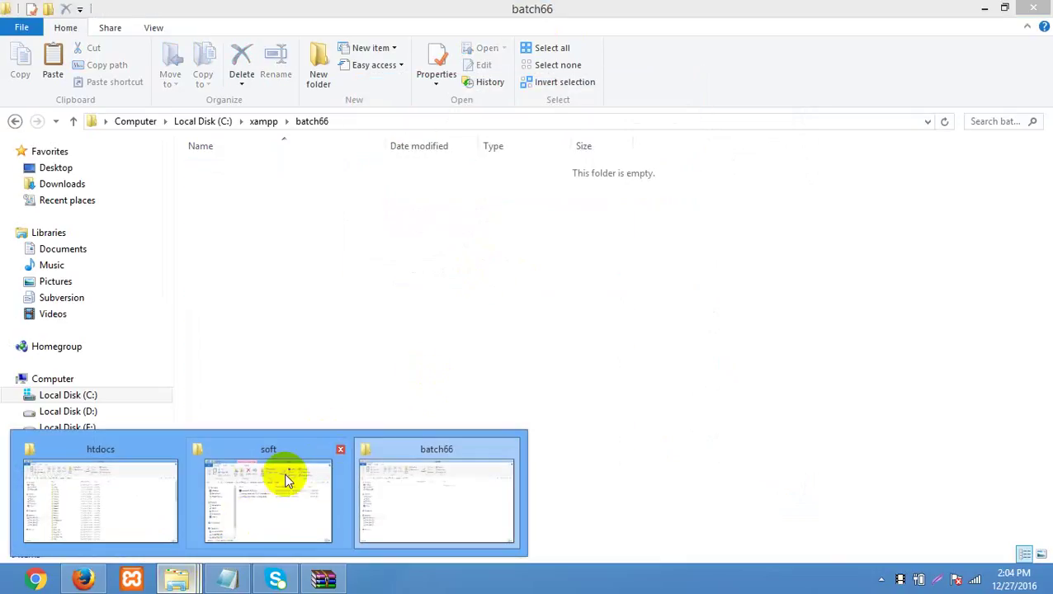
{"action": "left_click", "coordinate": [430, 481]}
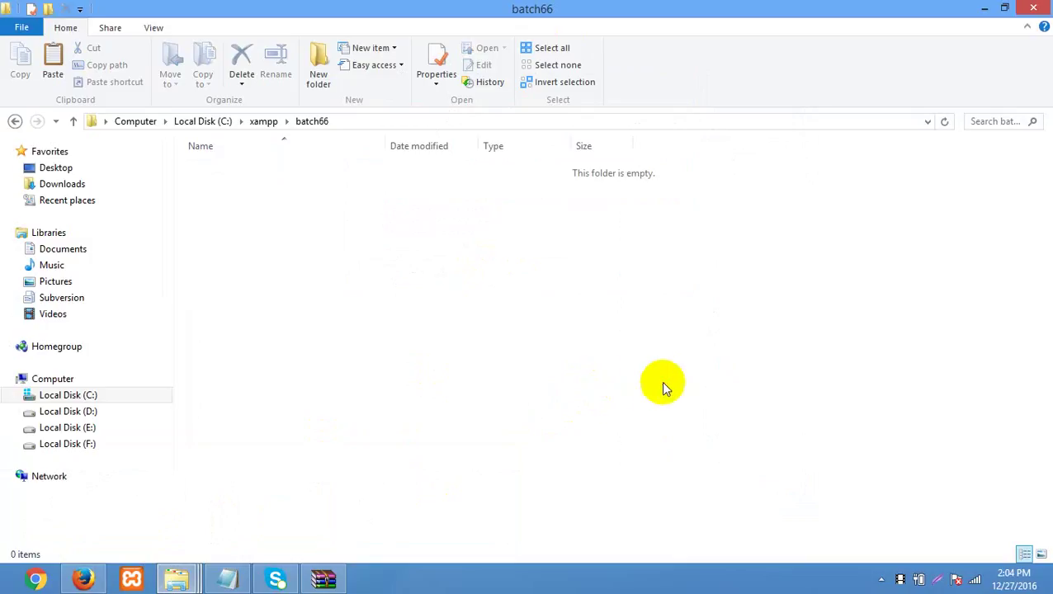
{"action": "left_click", "coordinate": [229, 577]}
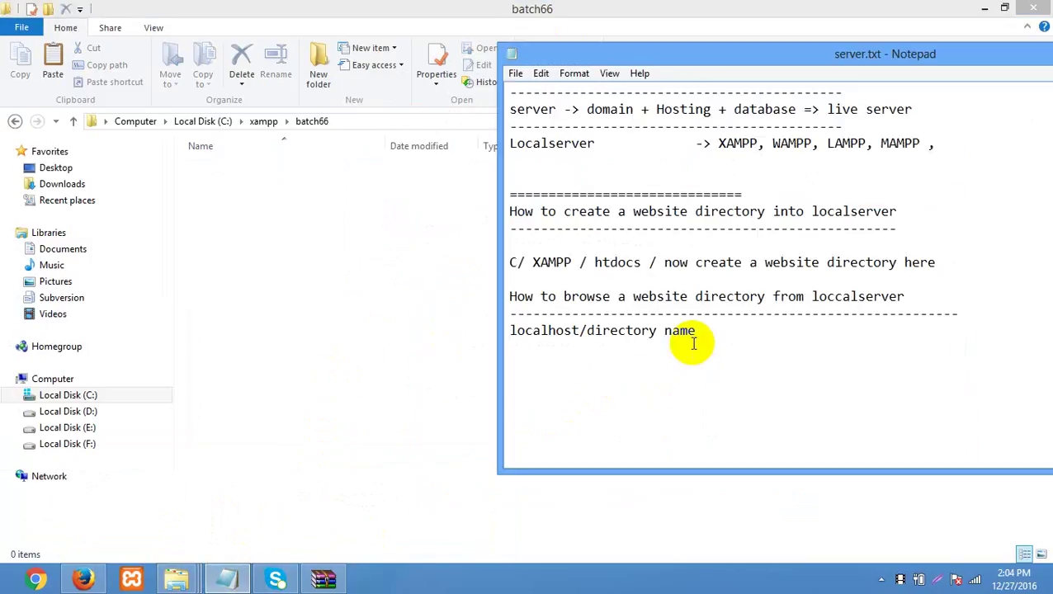
- Write the '=== wordpress install step by step' heading and '1. Create a website directory into localserver'
{"action": "left_click_drag", "start_coordinate": [846, 52], "coordinate": [580, 85]}
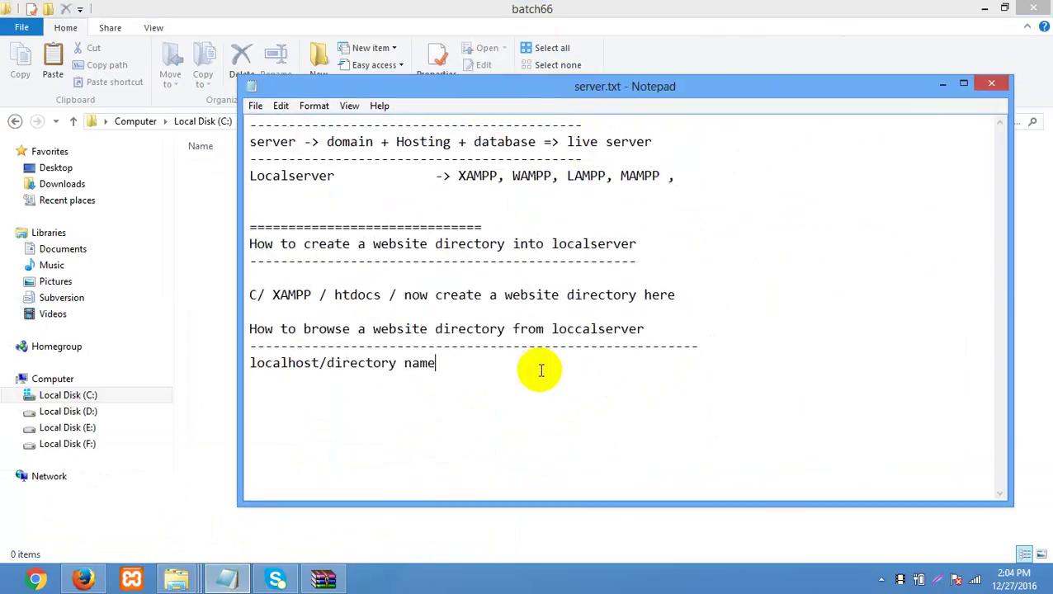
{"action": "type", "text": "================= "}
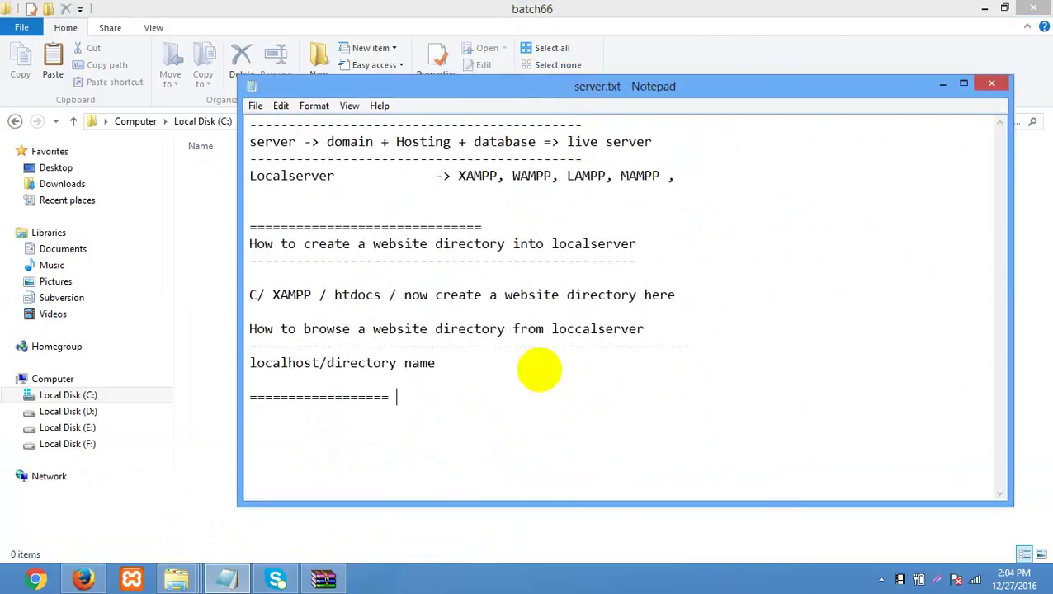
{"action": "type", "text": "wordpress install ste"}
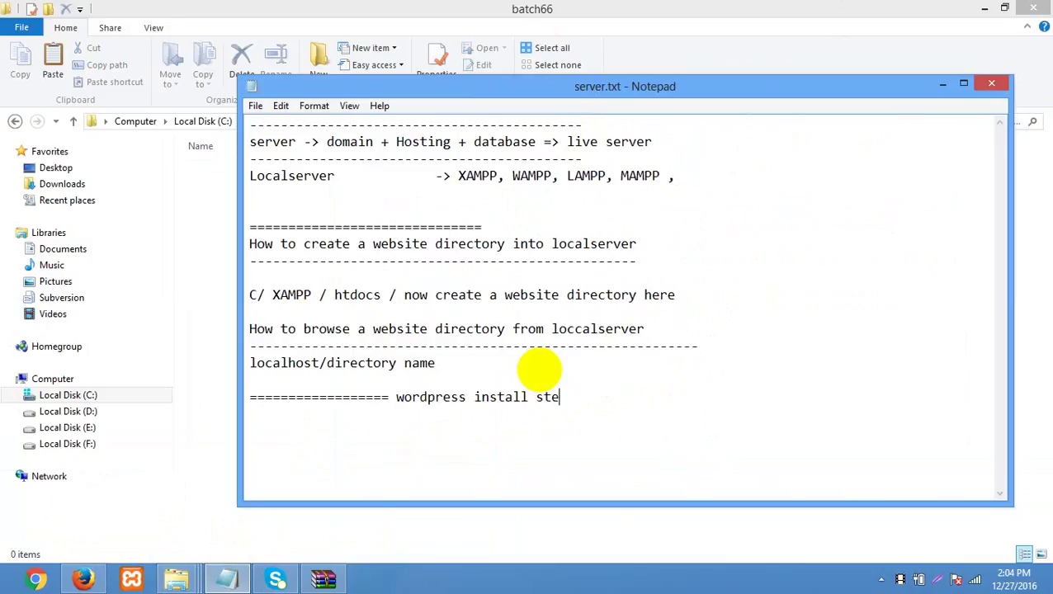
{"action": "type", "text": "p by step"}
{"action": "key", "text": "Return"}
{"action": "type", "text": "============"}
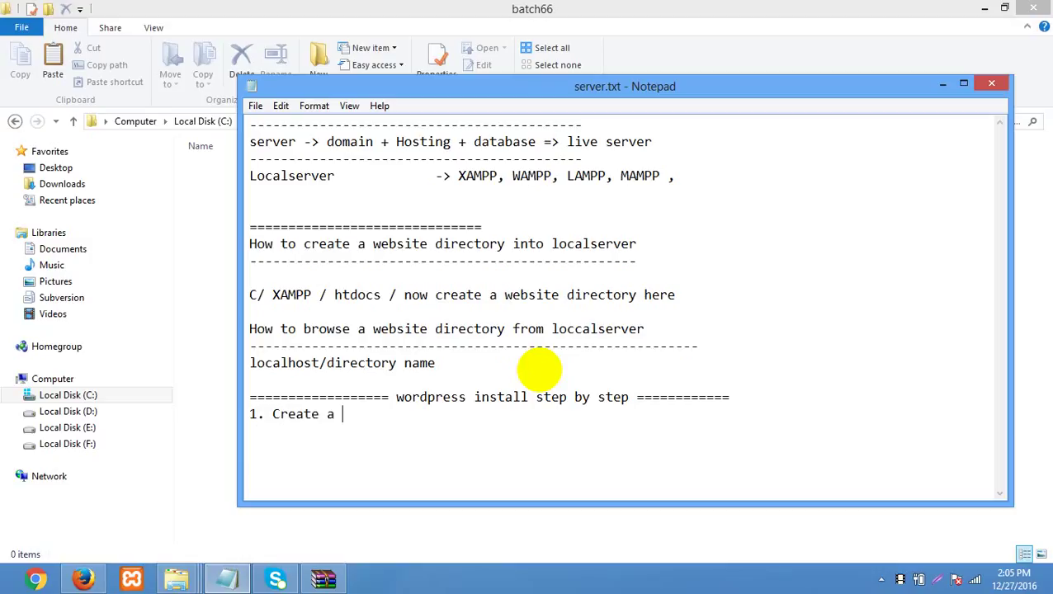
{"action": "type", "text": "website directi"}
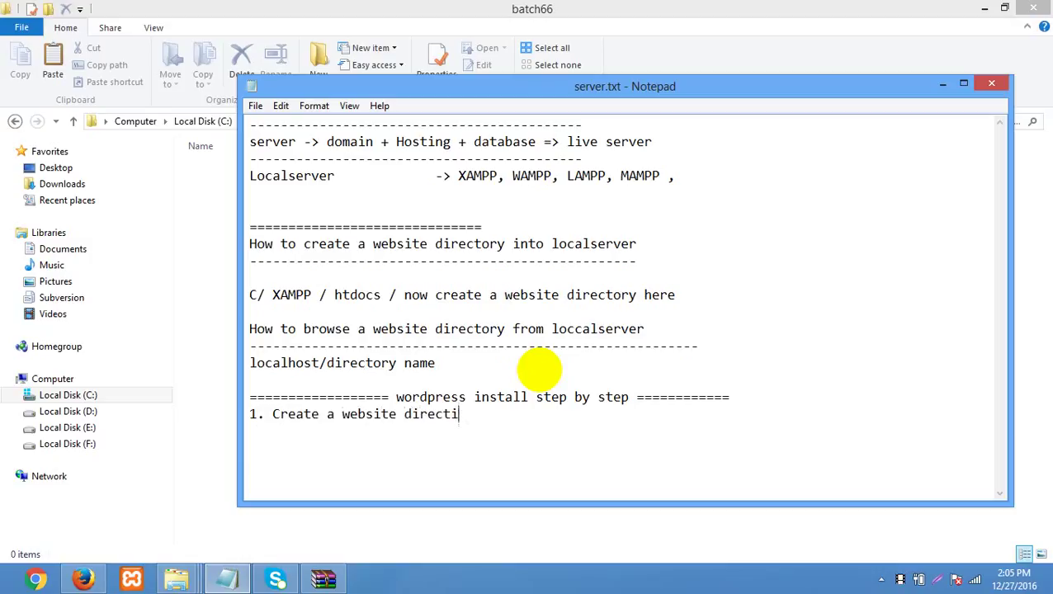
{"action": "key", "text": "BackSpace"}
{"action": "type", "text": "alho"}
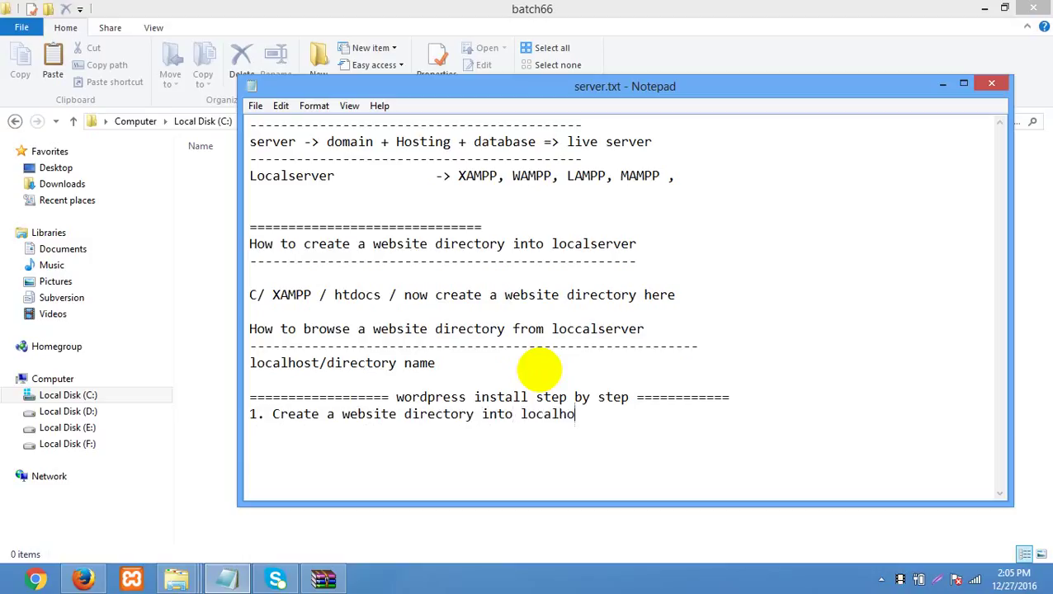
{"action": "type", "text": "st"}
{"action": "left_click", "coordinate": [198, 291]}
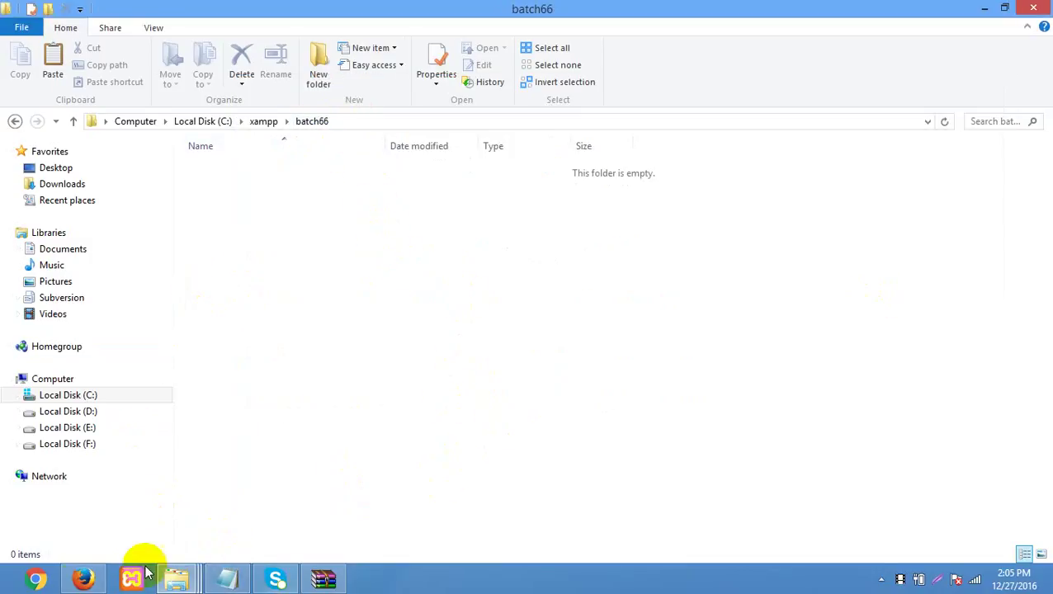
{"action": "left_click", "coordinate": [83, 579]}
- In a new tab, load localhost/batch66, which shows Object not found
{"action": "left_click", "coordinate": [187, 30]}
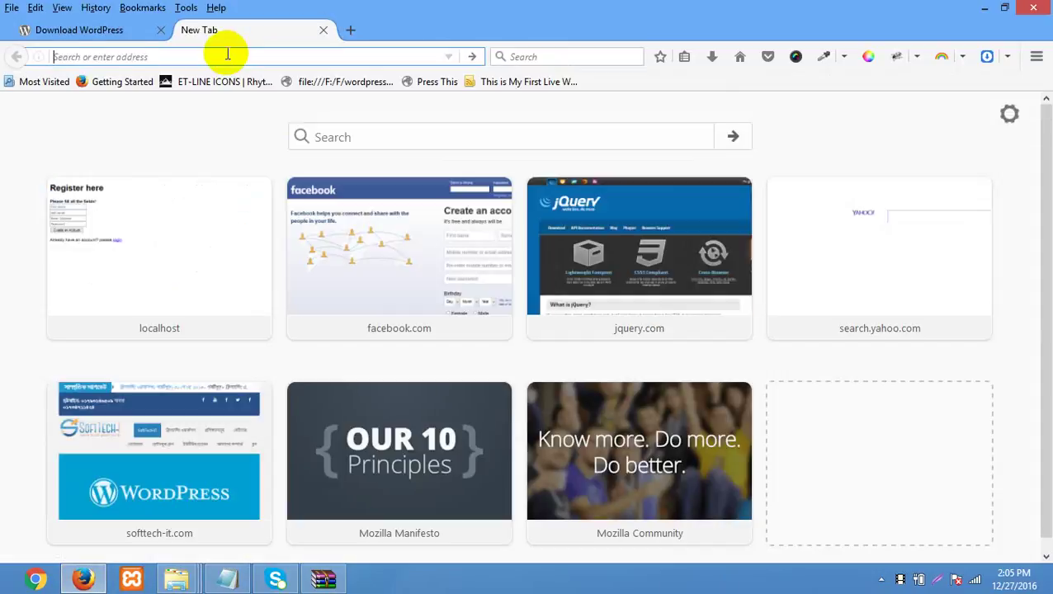
{"action": "type", "text": "batch66"}
{"action": "key", "text": "Escape"}
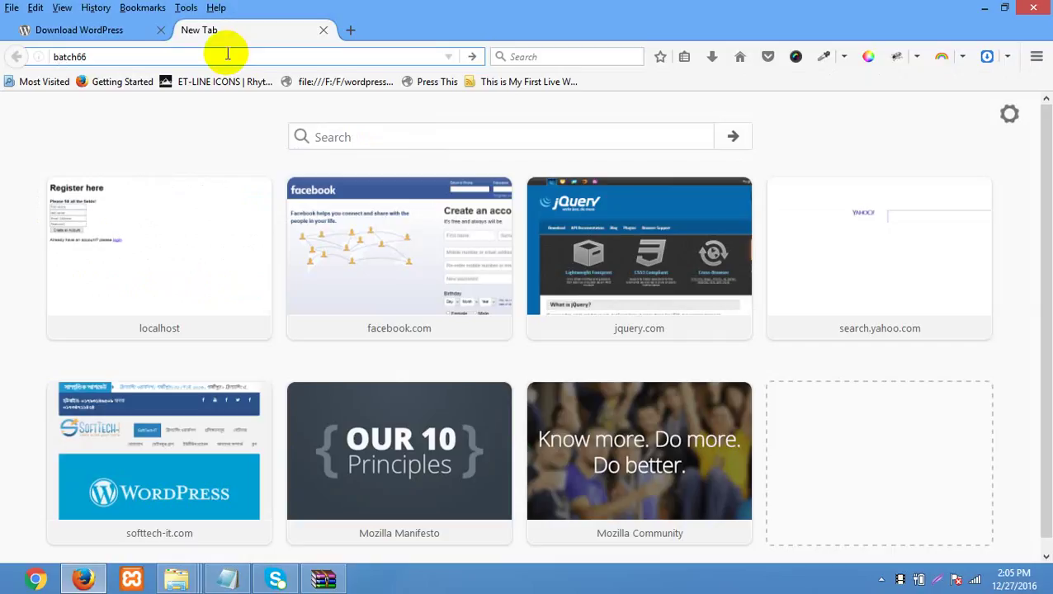
{"action": "type", "text": "localhost/"}
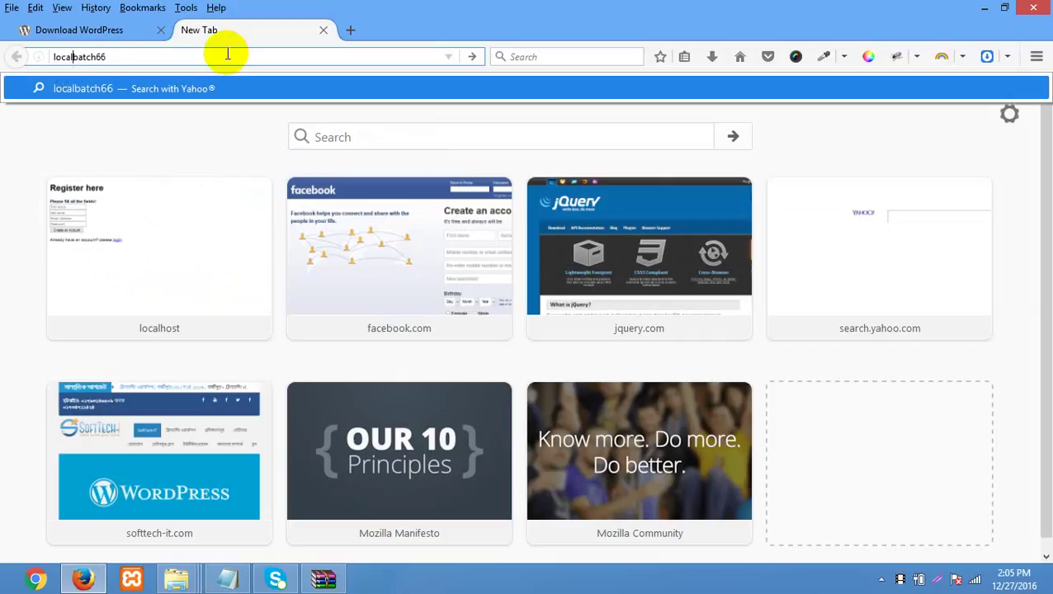
{"action": "key", "text": "Return"}
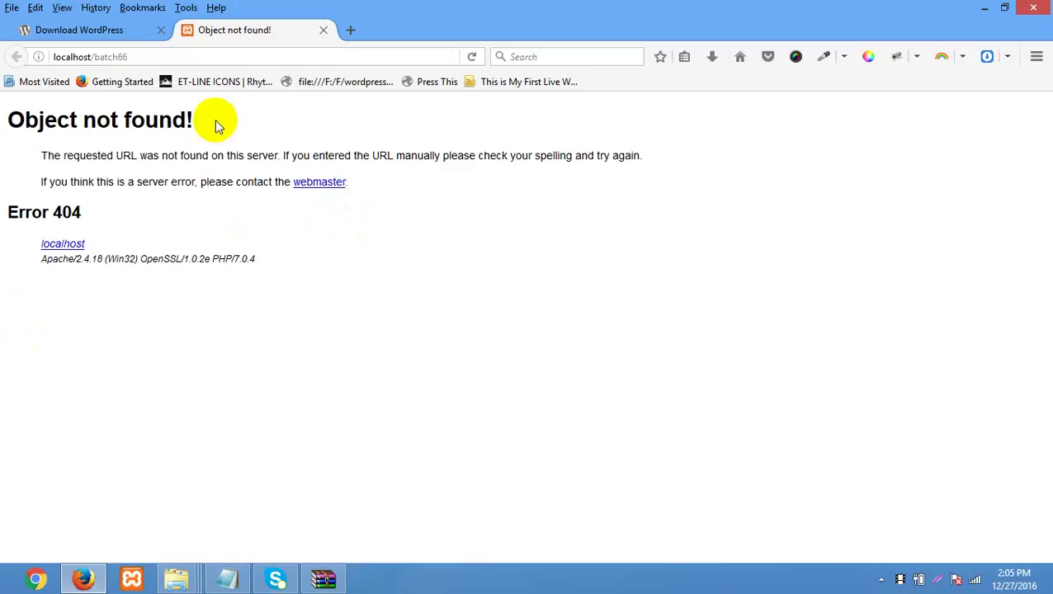
{"action": "triple_click", "coordinate": [247, 129]}
{"action": "left_click", "coordinate": [251, 132]}
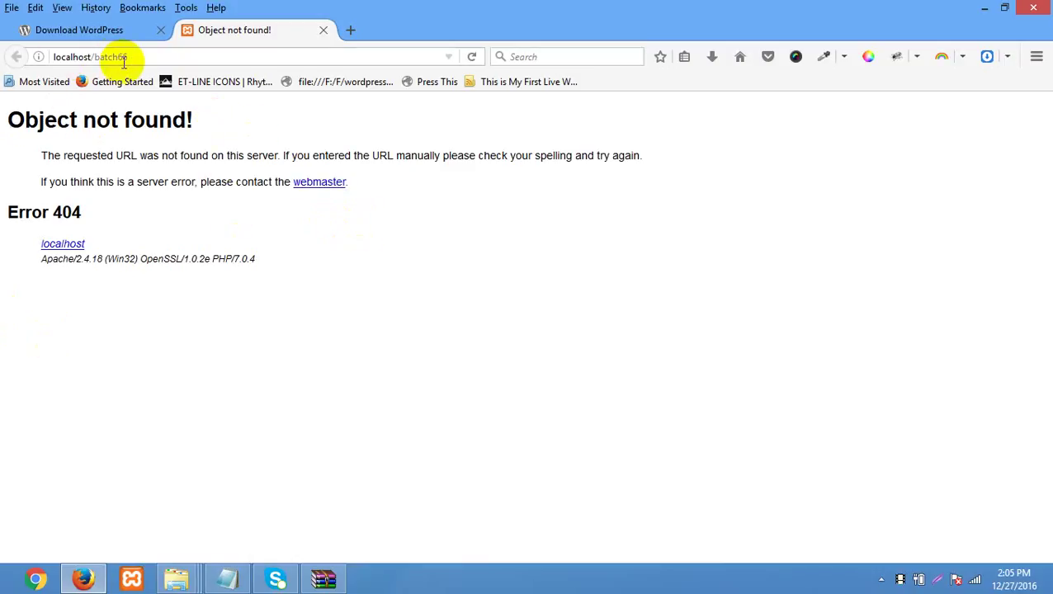
{"action": "left_click_drag", "start_coordinate": [132, 56], "coordinate": [99, 56]}
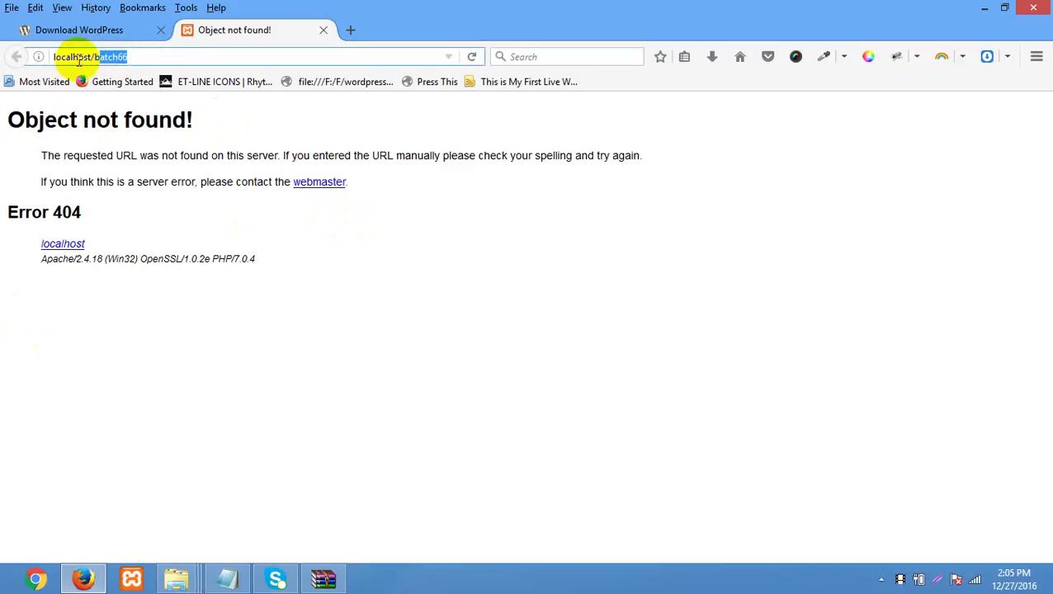
{"action": "key", "text": "Left"}
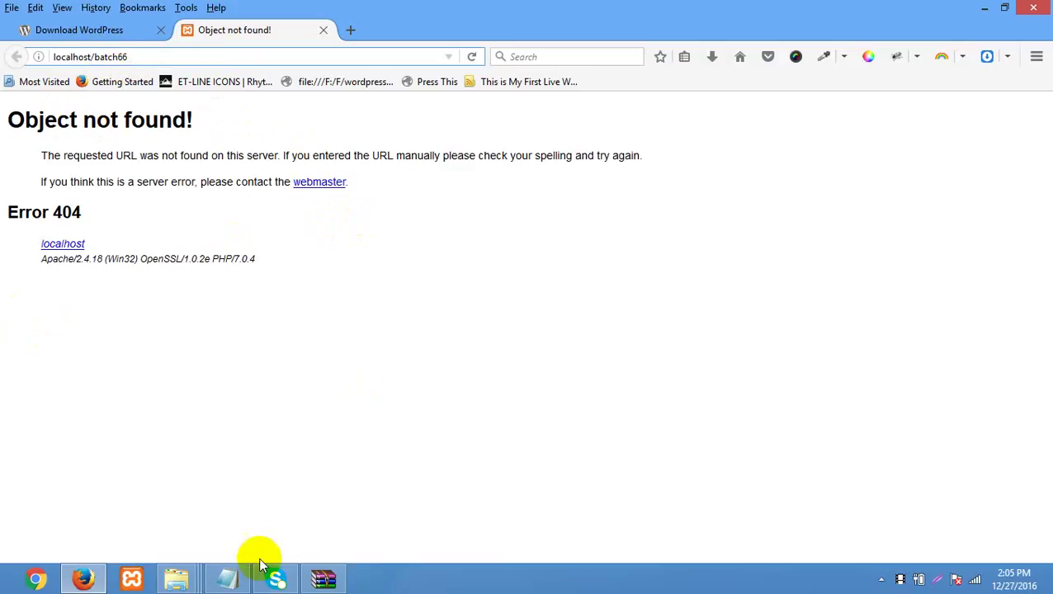
- Delete batch66 from the address and load the localhost home page
{"action": "left_click", "coordinate": [175, 578]}
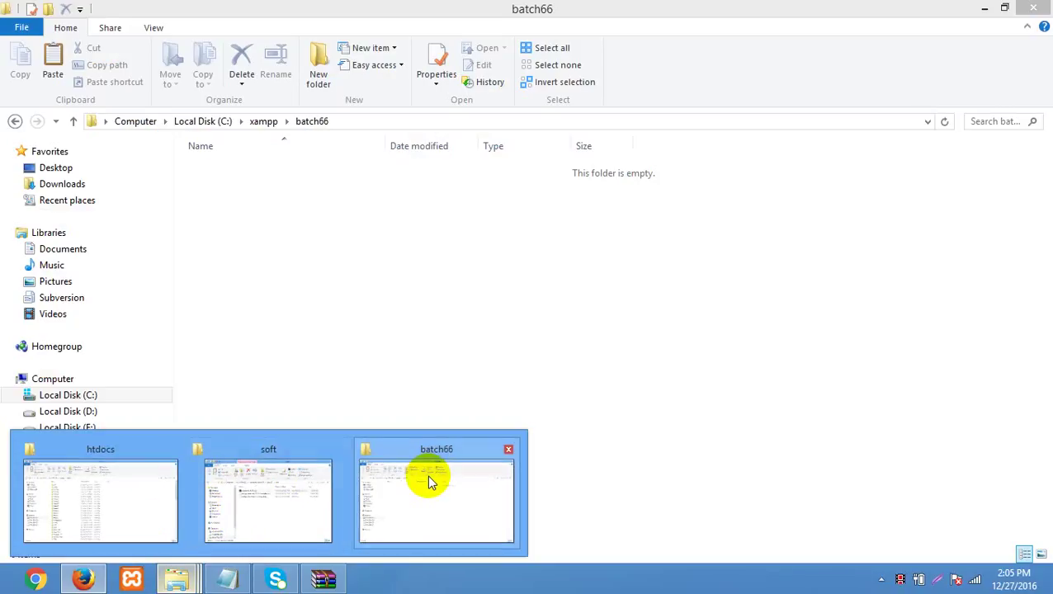
{"action": "left_click", "coordinate": [427, 479]}
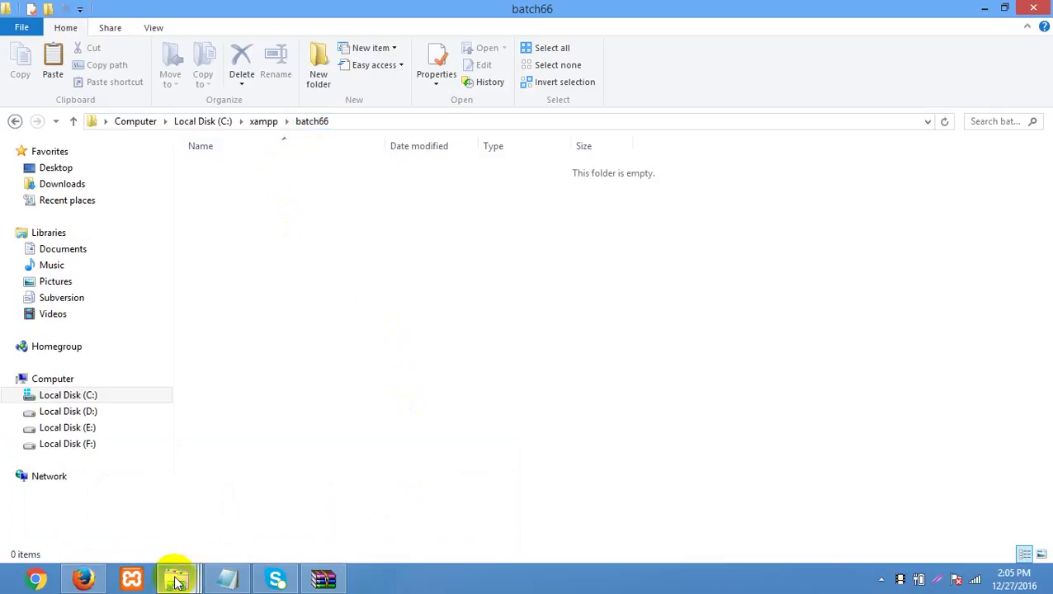
{"action": "left_click", "coordinate": [91, 582]}
{"action": "left_click_drag", "start_coordinate": [204, 124], "coordinate": [64, 117]}
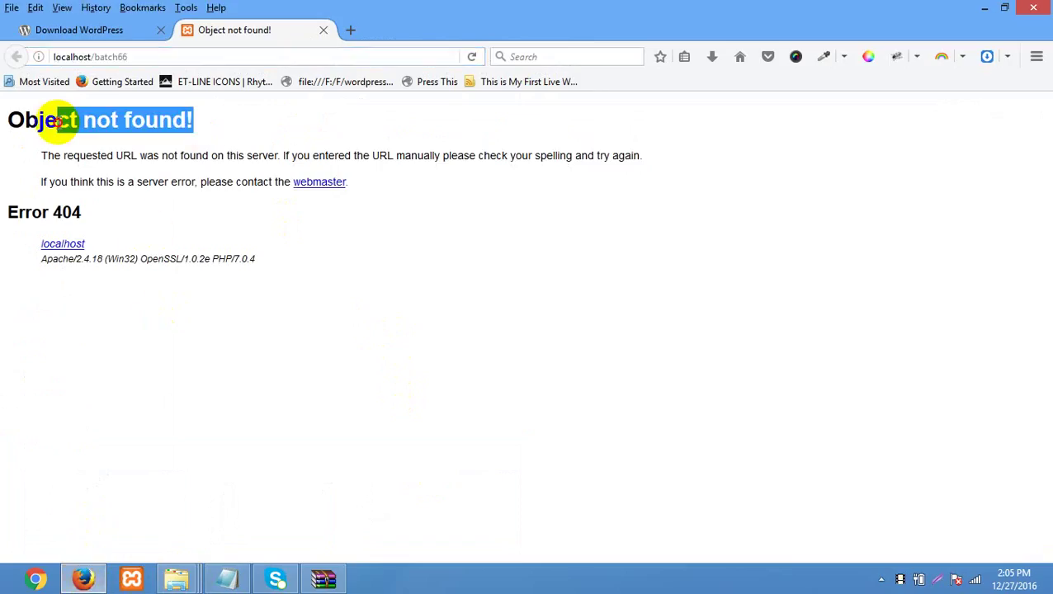
{"action": "left_click", "coordinate": [181, 181]}
{"action": "left_click", "coordinate": [137, 55]}
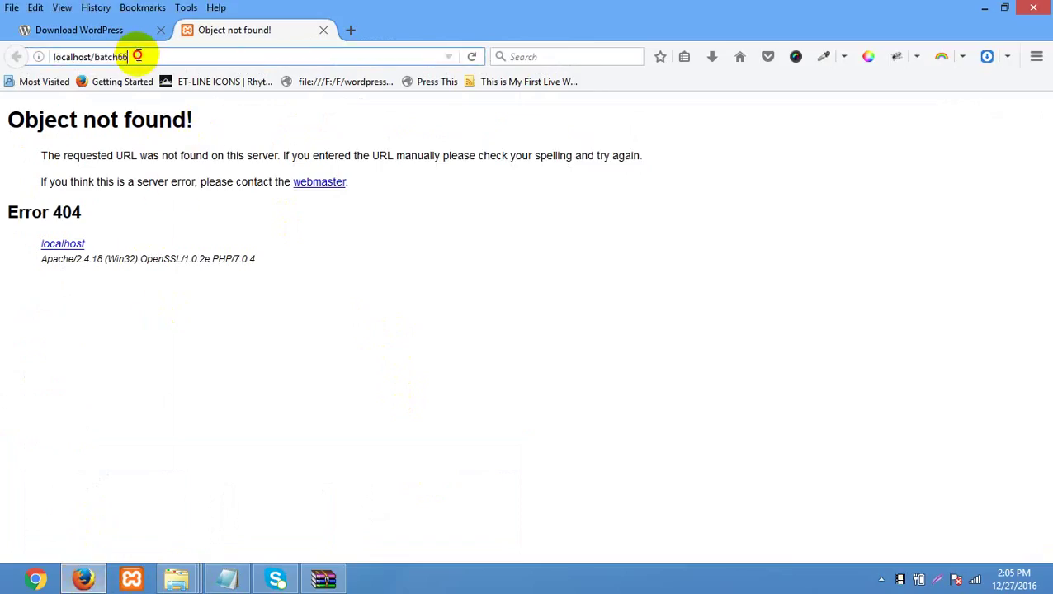
{"action": "left_click_drag", "start_coordinate": [137, 56], "coordinate": [97, 58]}
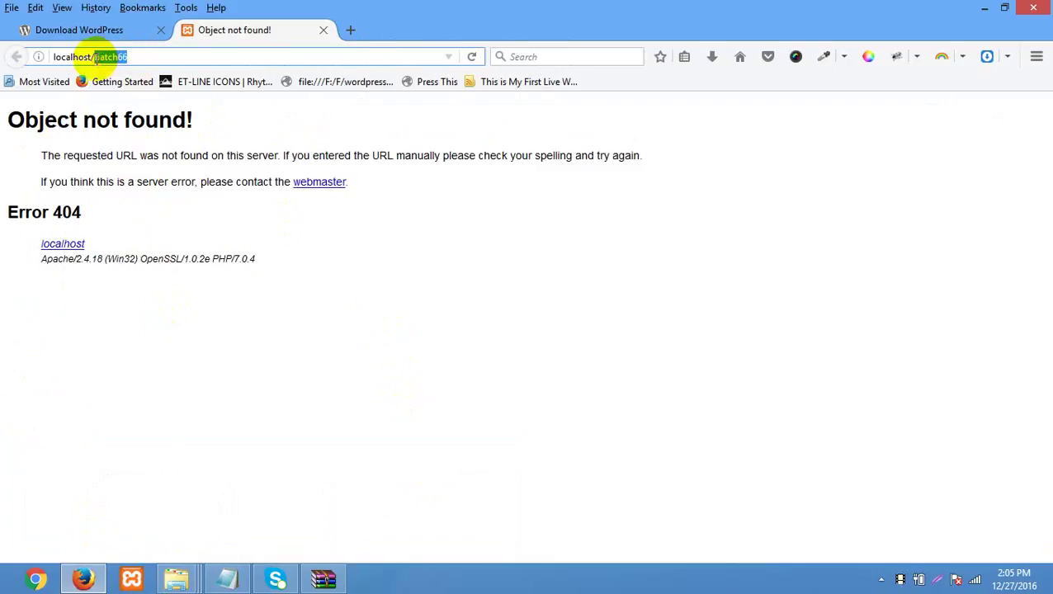
{"action": "key", "text": "BackSpace"}
{"action": "key", "text": "Return"}
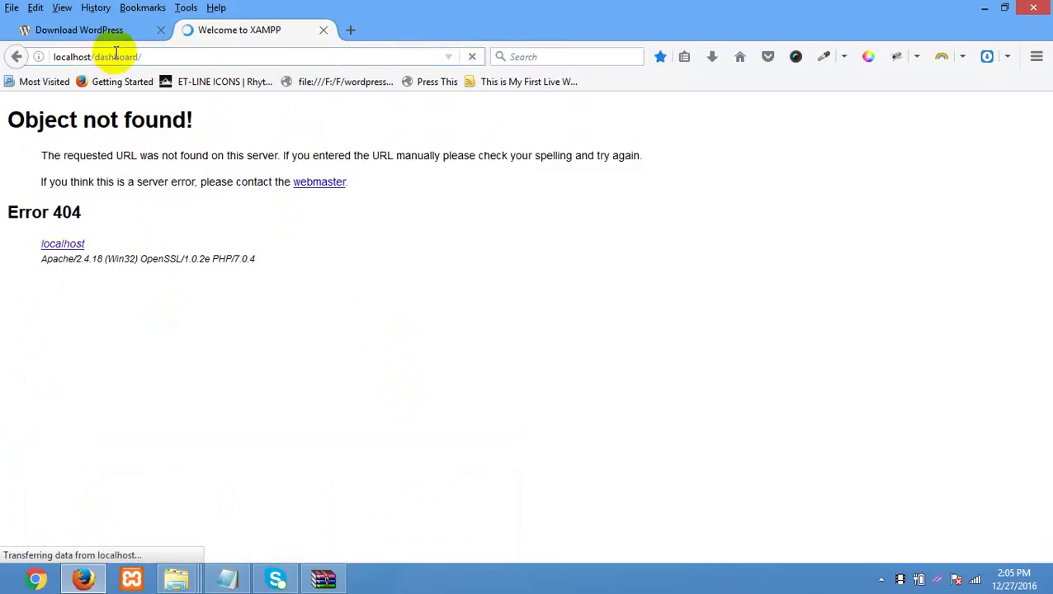
- Trim the dashboard address back to localhost/ and close XAMPP Control Panel
{"action": "scroll", "coordinate": [103, 281], "scroll_direction": "down", "scroll_amount": 3}
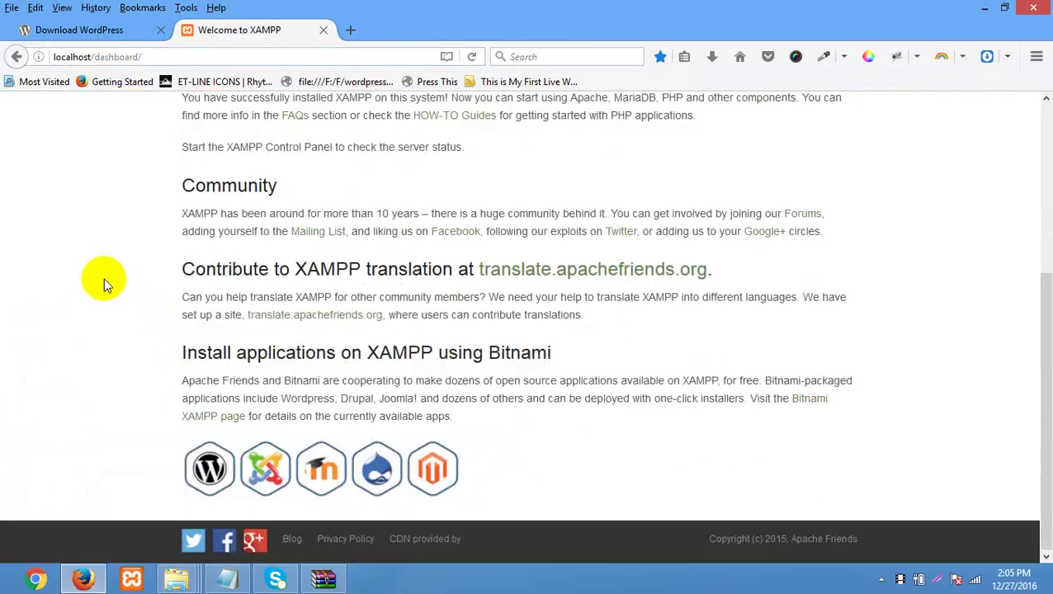
{"action": "scroll", "coordinate": [106, 279], "scroll_direction": "up", "scroll_amount": 3}
{"action": "left_click", "coordinate": [160, 57]}
{"action": "key", "text": "End"}
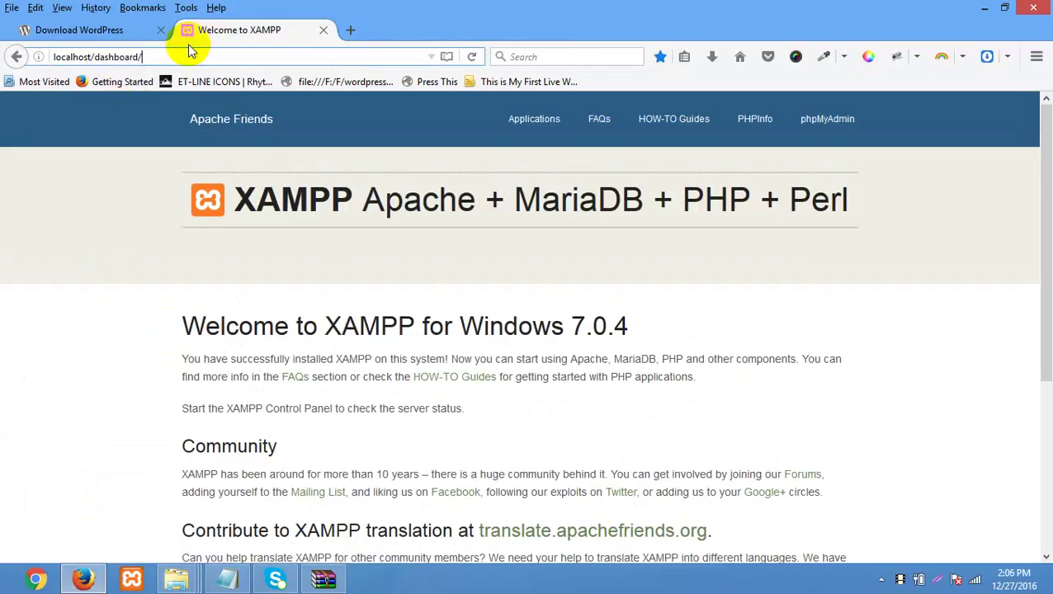
{"action": "key", "text": "BackSpace"}
{"action": "key", "text": "BackSpace"}
{"action": "key", "text": "BackSpace"}
{"action": "key", "text": "BackSpace"}
{"action": "key", "text": "BackSpace"}
{"action": "key", "text": "BackSpace"}
{"action": "key", "text": "BackSpace"}
{"action": "key", "text": "BackSpace"}
{"action": "key", "text": "BackSpace"}
{"action": "key", "text": "BackSpace"}
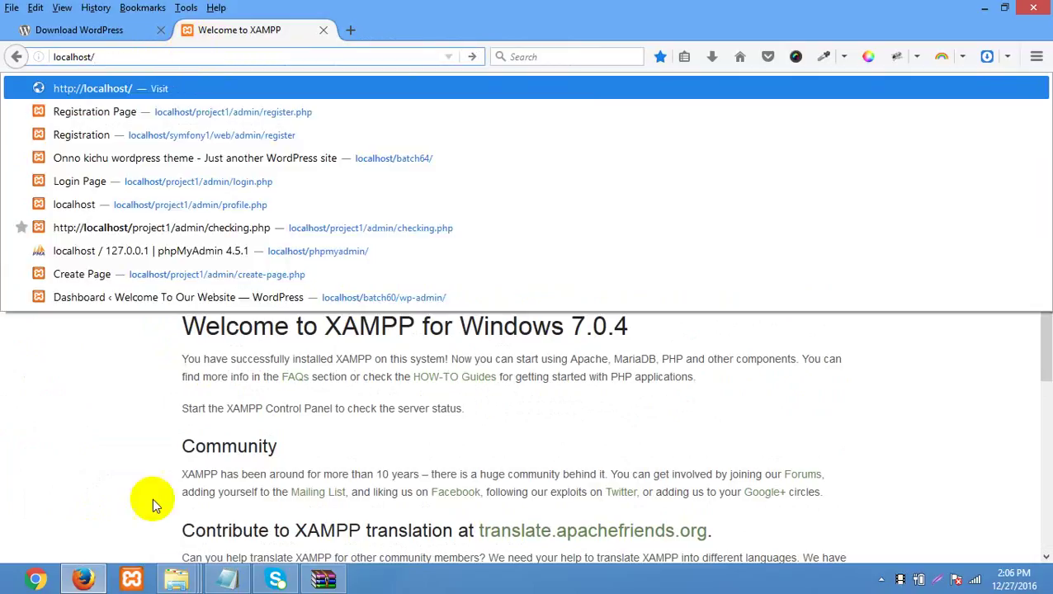
{"action": "left_click", "coordinate": [130, 588]}
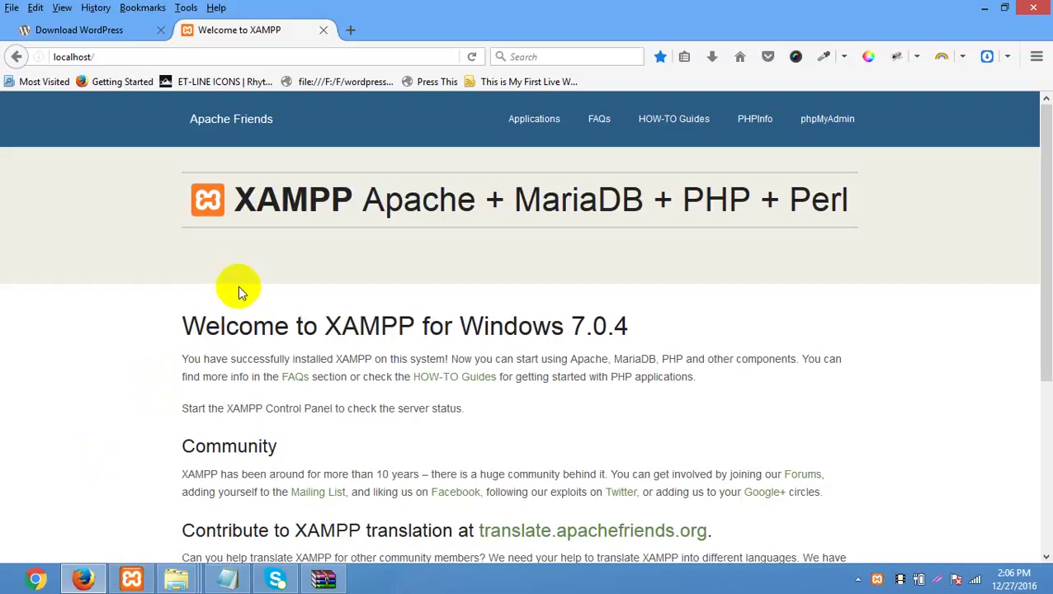
{"action": "left_click", "coordinate": [132, 579]}
{"action": "left_click", "coordinate": [855, 74]}
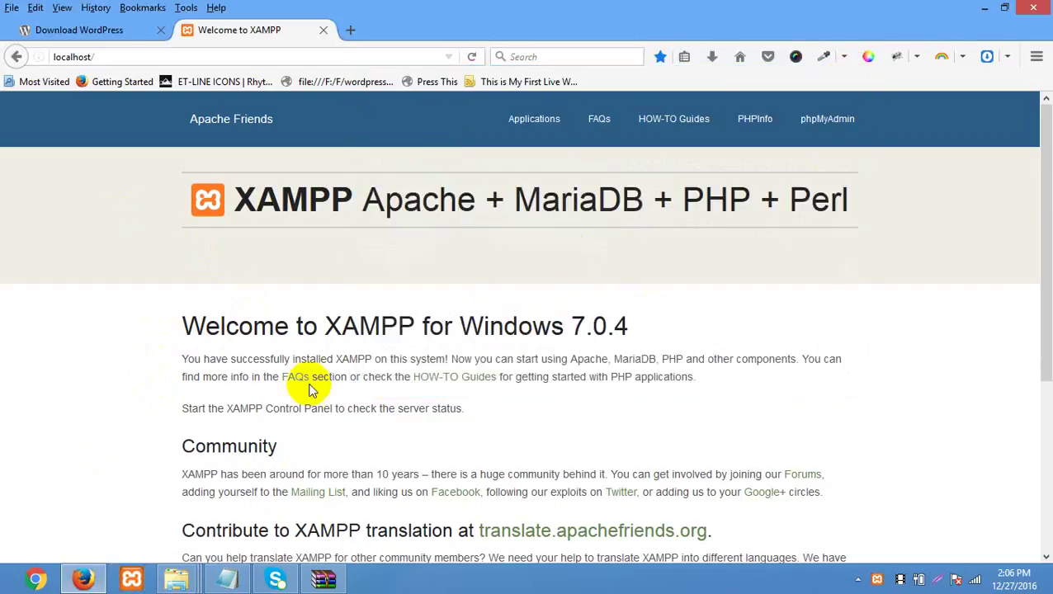
- Switch to the htdocs window and look through its folders, including batch65
{"action": "mouse_move", "coordinate": [176, 578]}
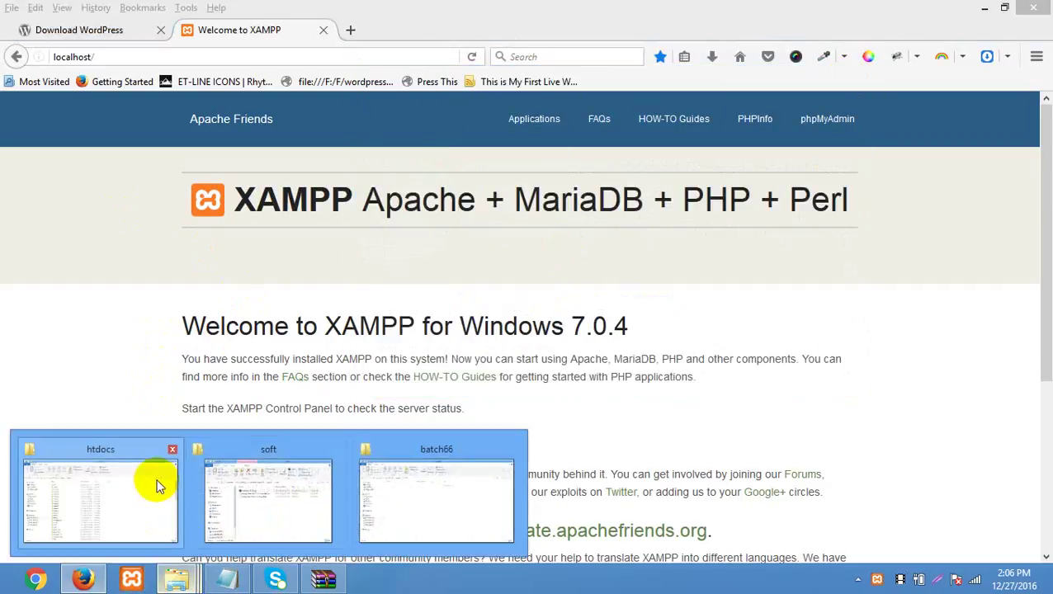
{"action": "left_click", "coordinate": [155, 485]}
{"action": "scroll", "coordinate": [448, 341], "scroll_direction": "down", "scroll_amount": 3}
{"action": "scroll", "coordinate": [447, 341], "scroll_direction": "up", "scroll_amount": 3}
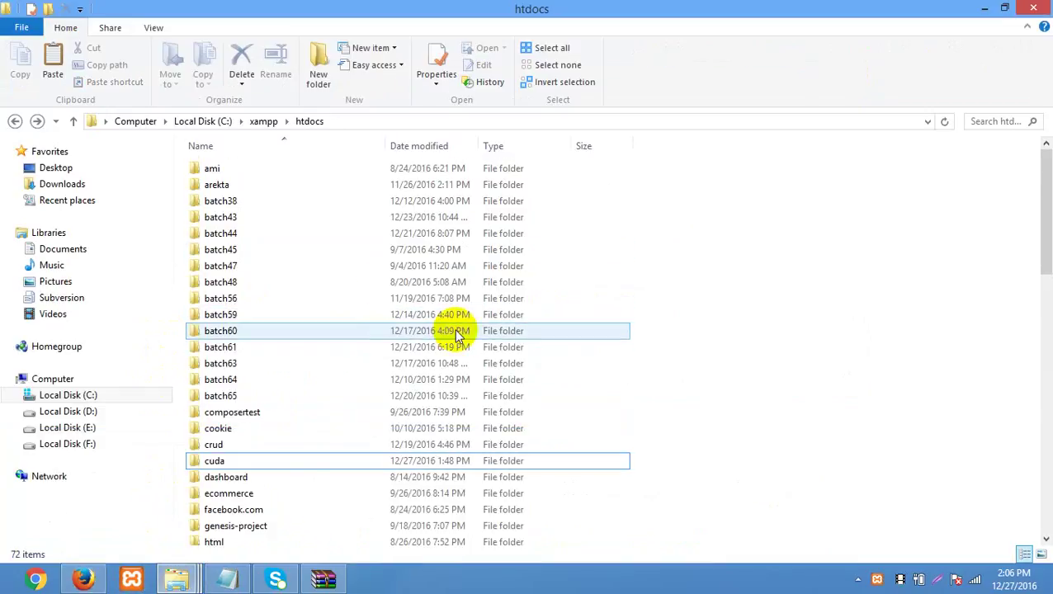
{"action": "left_click", "coordinate": [255, 396]}
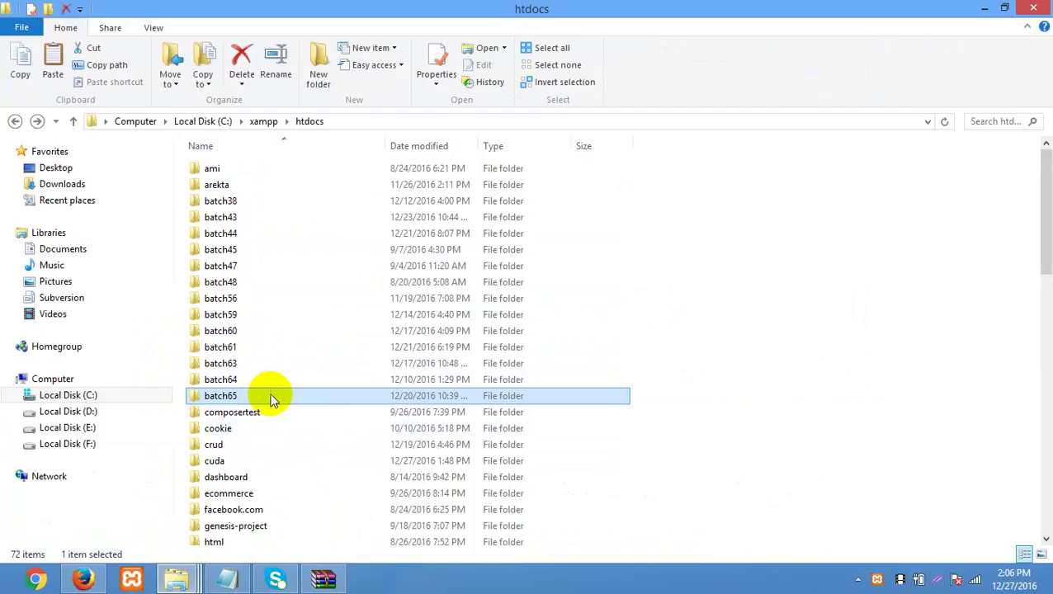
{"action": "scroll", "coordinate": [495, 318], "scroll_direction": "down", "scroll_amount": 7}
{"action": "left_click", "coordinate": [501, 309]}
{"action": "scroll", "coordinate": [501, 309], "scroll_direction": "down", "scroll_amount": 4}
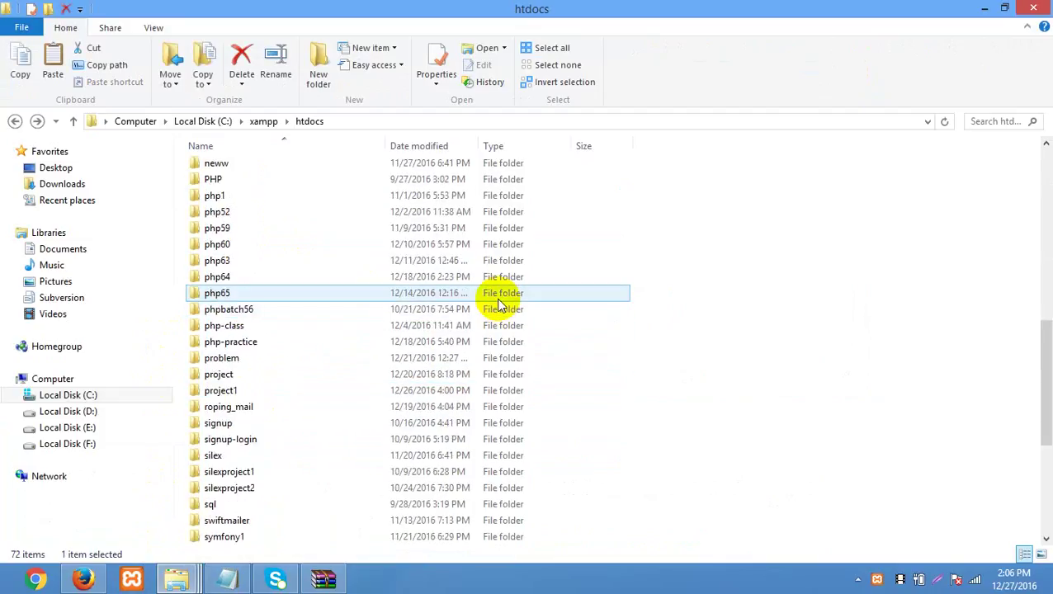
{"action": "scroll", "coordinate": [500, 306], "scroll_direction": "up", "scroll_amount": 6}
{"action": "left_click", "coordinate": [501, 297]}
{"action": "scroll", "coordinate": [500, 303], "scroll_direction": "up", "scroll_amount": 5}
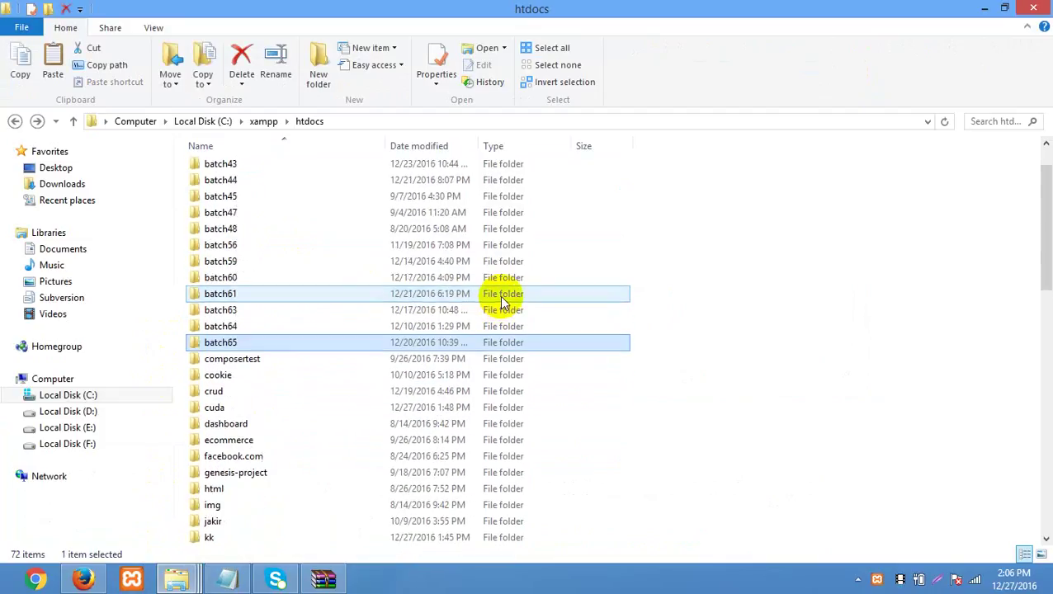
{"action": "left_click", "coordinate": [834, 334]}
- Make a batch66 folder in htdocs with Ctrl+Shift+N and open it
{"action": "key", "text": "ctrl+shift+n"}
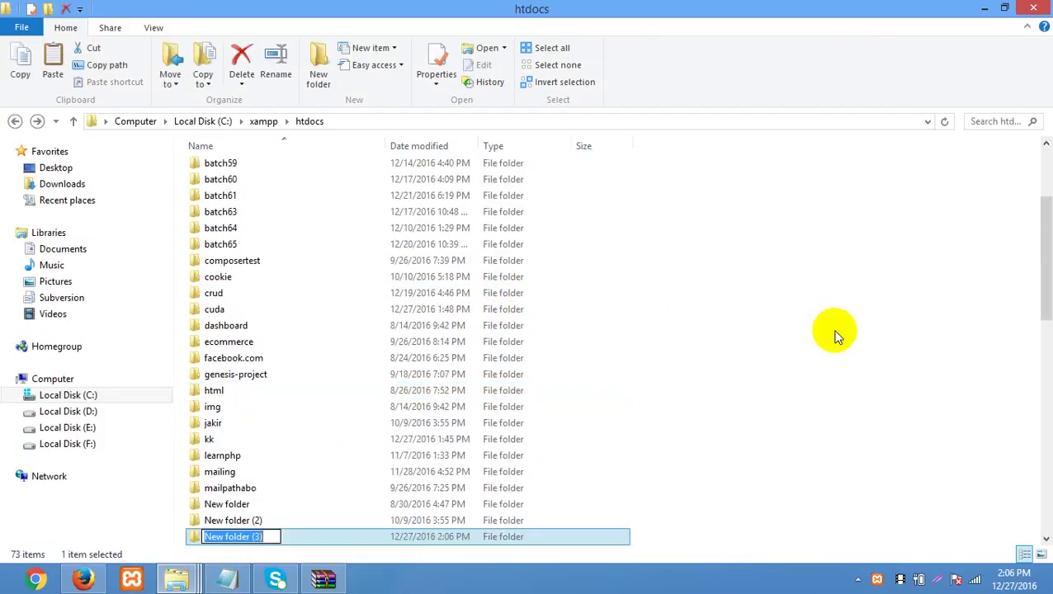
{"action": "type", "text": "batch66"}
{"action": "key", "text": "Return"}
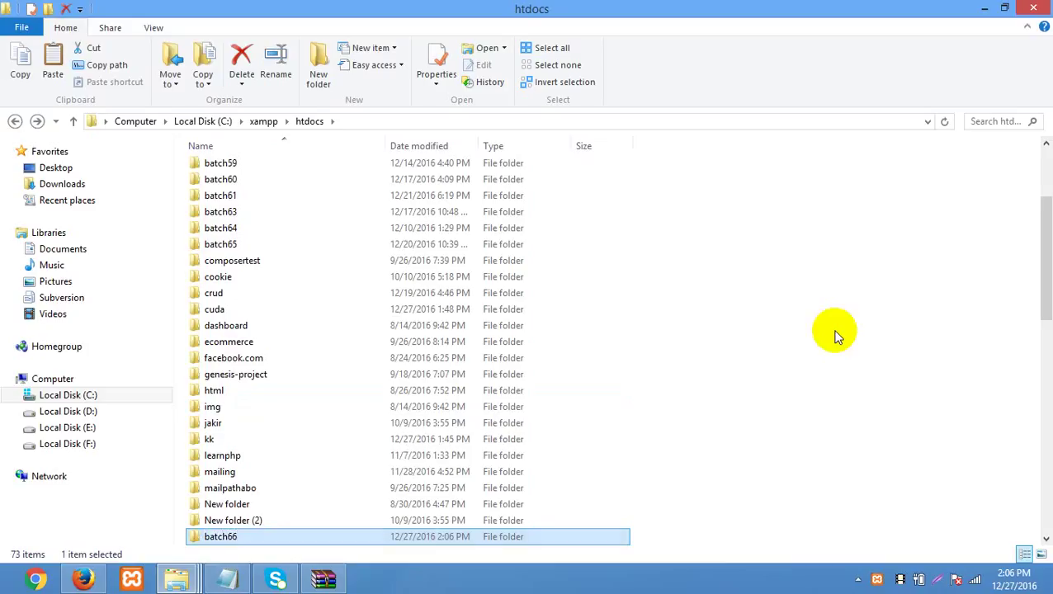
{"action": "key", "text": "Return"}
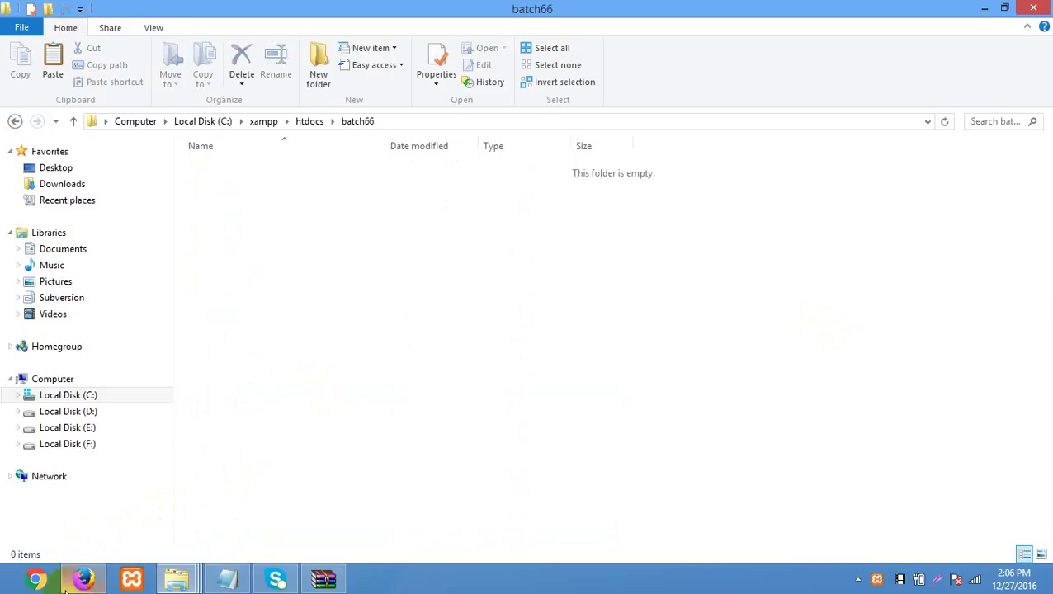
{"action": "left_click", "coordinate": [82, 578]}
{"action": "left_click", "coordinate": [233, 58]}
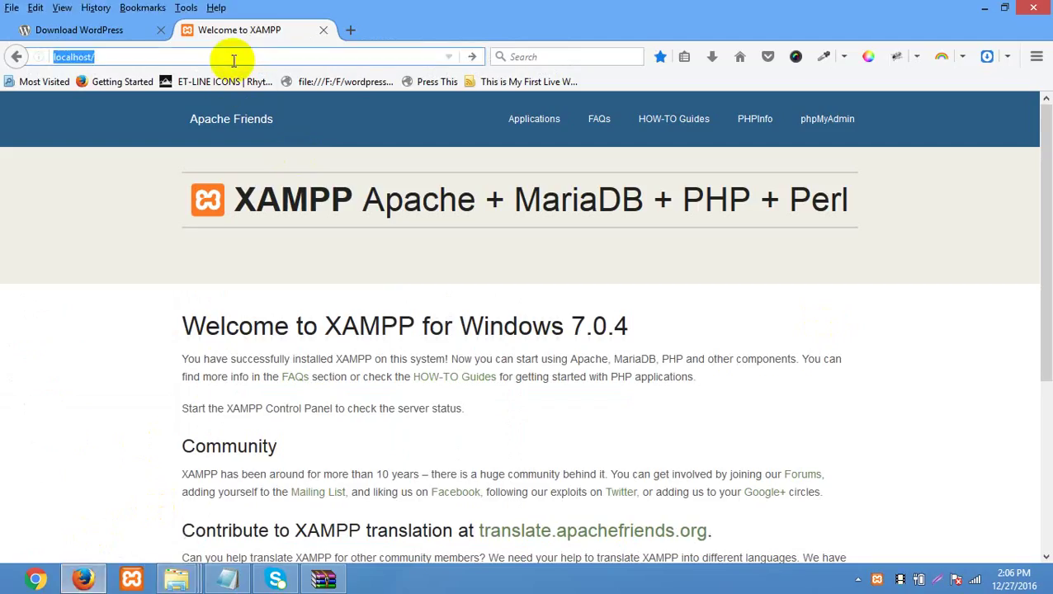
- Load localhost/batch66 in Firefox and highlight the empty 'Index of /batch66' listing
{"action": "type", "text": "batch66"}
{"action": "key", "text": "Return"}
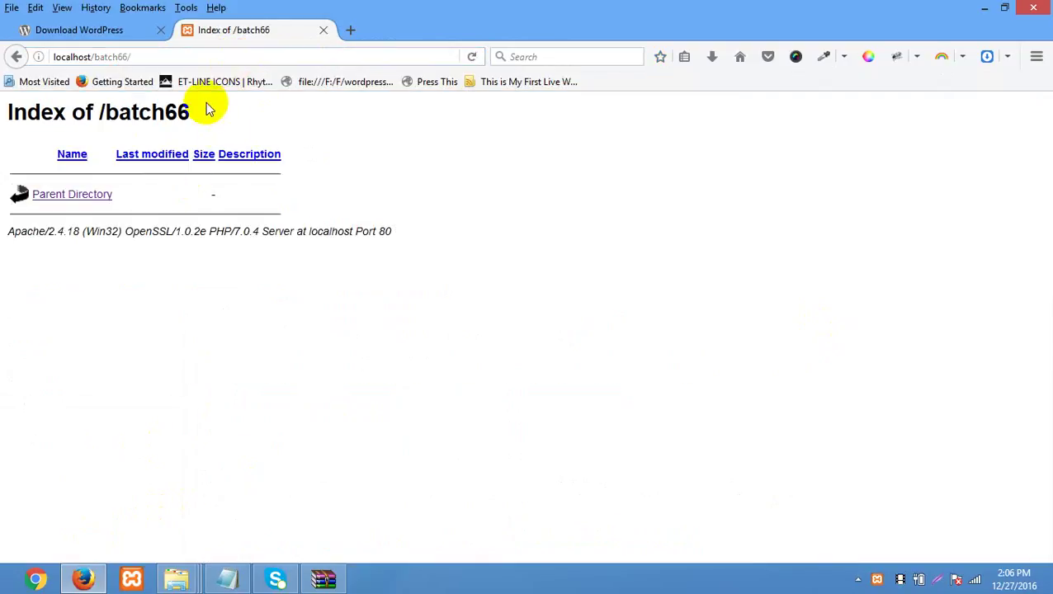
{"action": "left_click_drag", "start_coordinate": [205, 105], "coordinate": [27, 112]}
{"action": "triple_click", "coordinate": [461, 450]}
{"action": "left_click", "coordinate": [227, 578]}
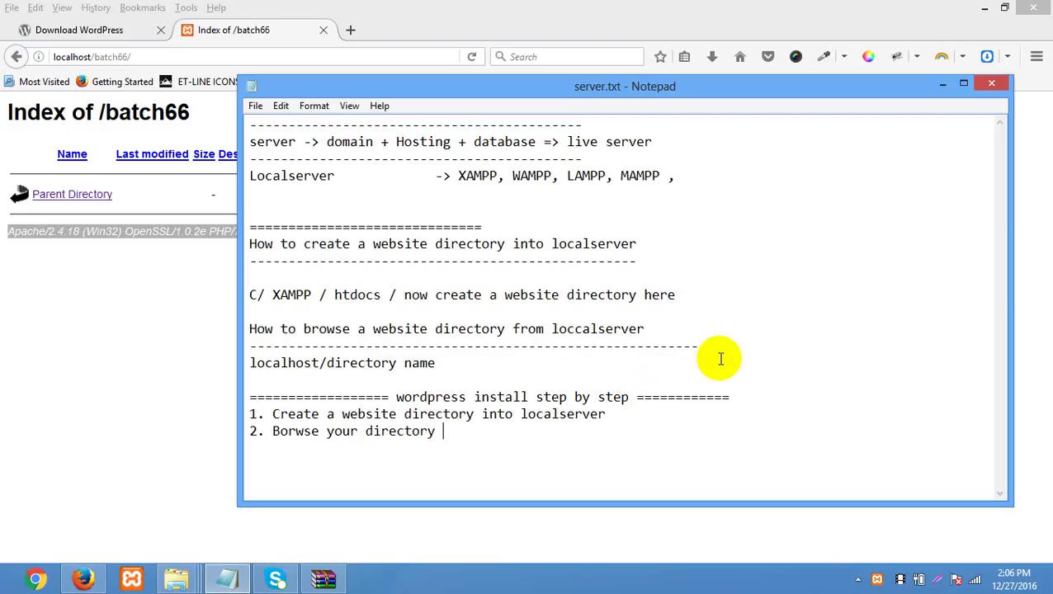
- Write server.txt step 3 about pasting all wordpress files into the website directory, inserting '& folder'
{"action": "left_click_drag", "start_coordinate": [647, 87], "coordinate": [665, 58]}
{"action": "left_click_drag", "start_coordinate": [483, 410], "coordinate": [202, 399]}
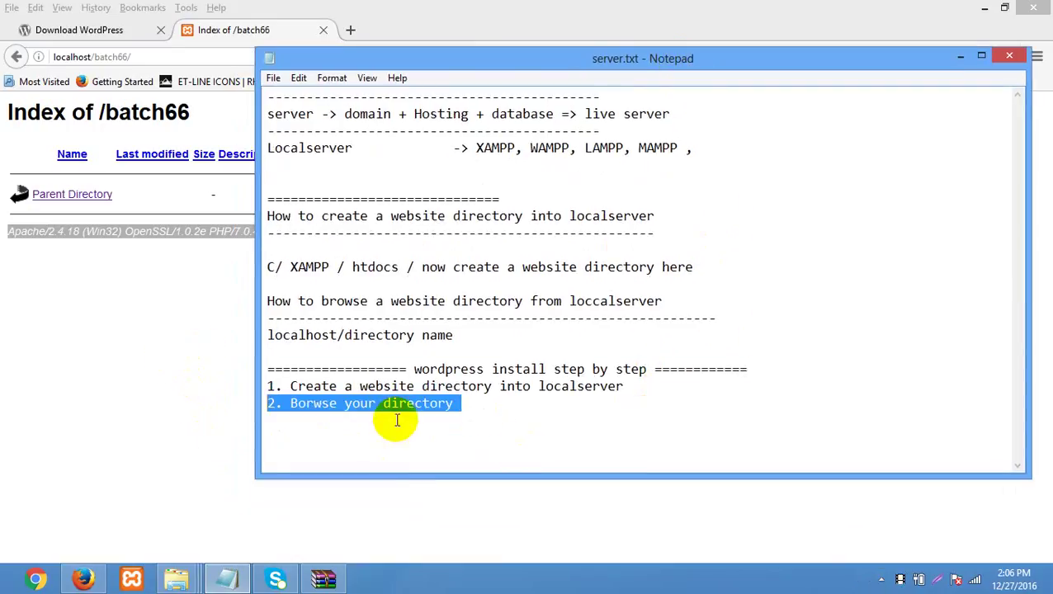
{"action": "left_click", "coordinate": [497, 404]}
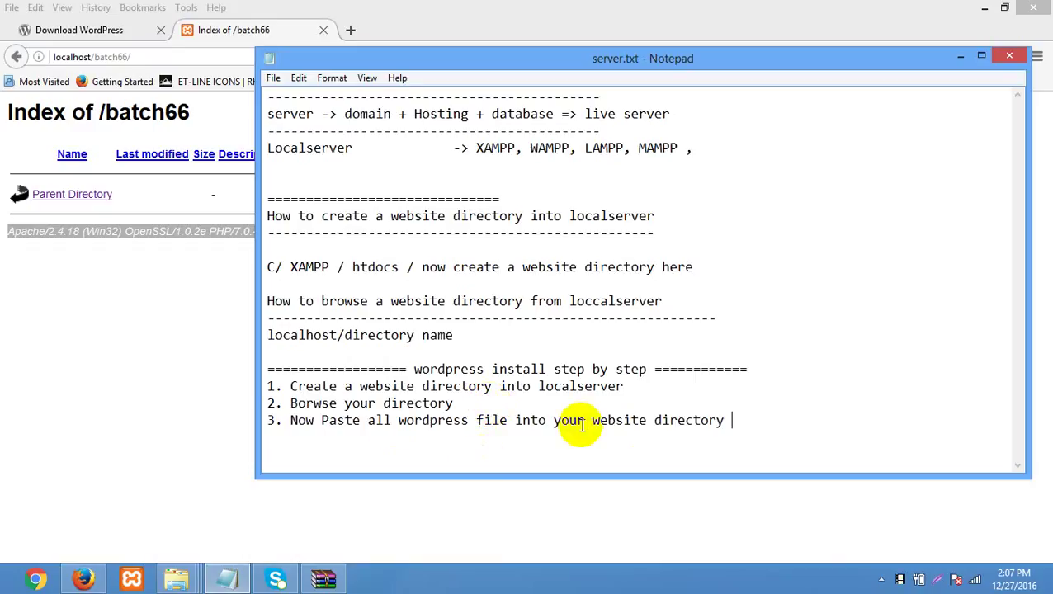
{"action": "left_click", "coordinate": [506, 423]}
{"action": "type", "text": "^"}
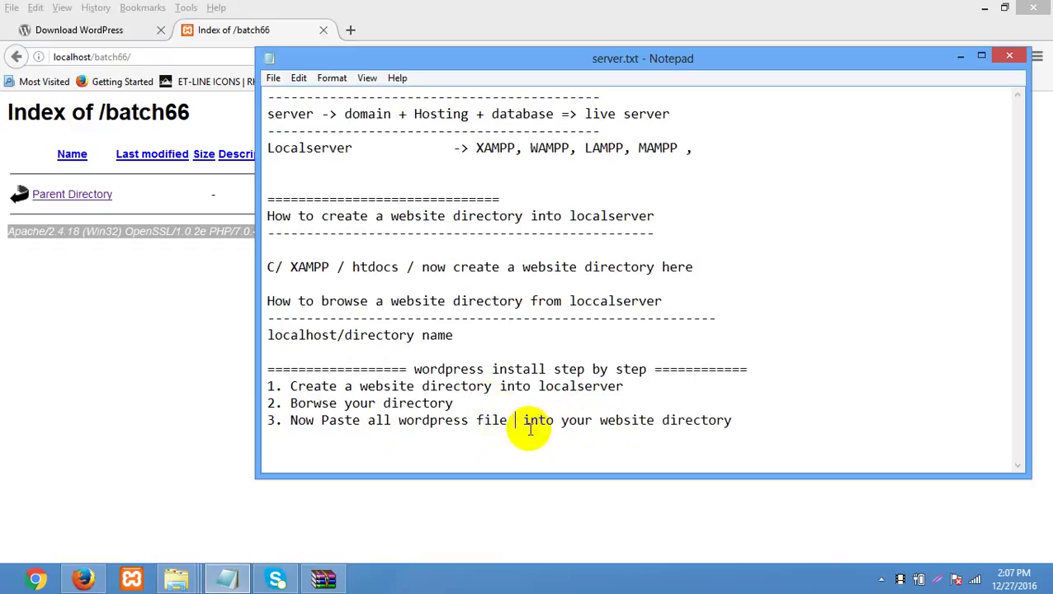
{"action": "key", "text": "BackSpace"}
{"action": "type", "text": "& fi"}
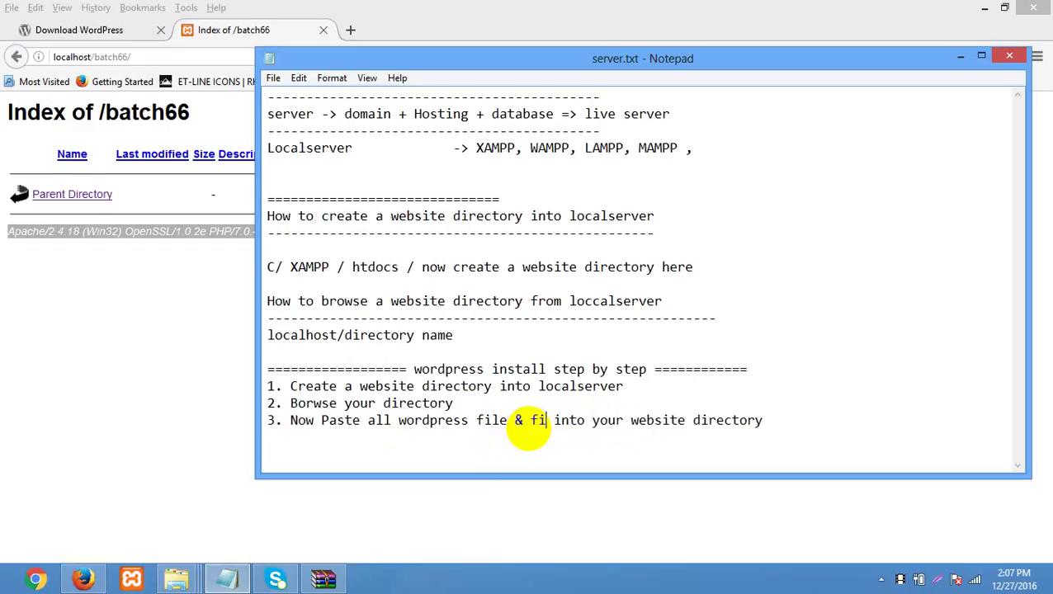
{"action": "type", "text": "lder"}
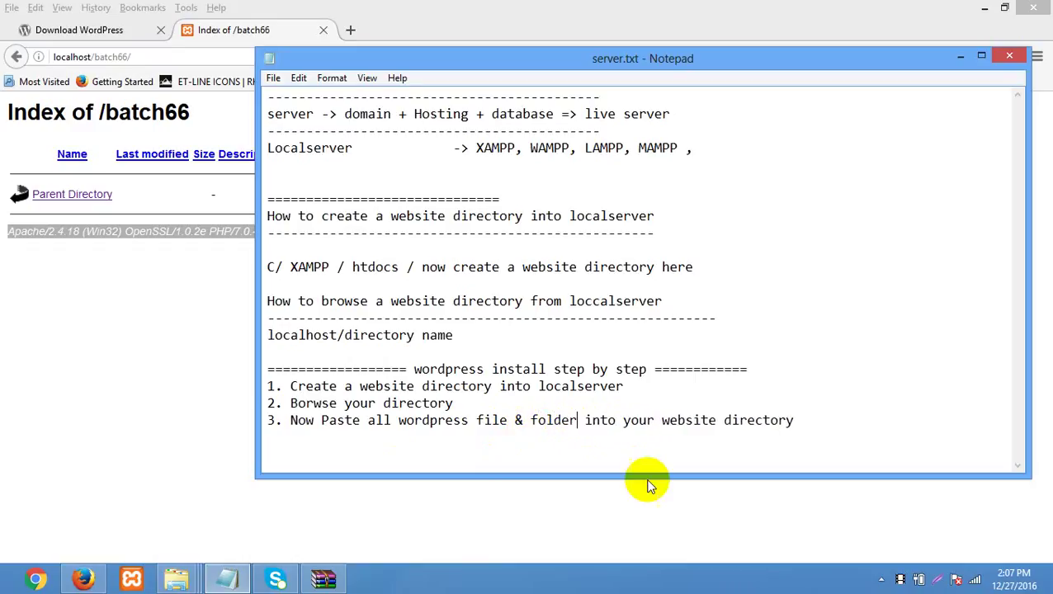
- Extract the 19 WordPress 4.7 archive items from WinRAR into the batch66 folder
{"action": "left_click", "coordinate": [228, 578]}
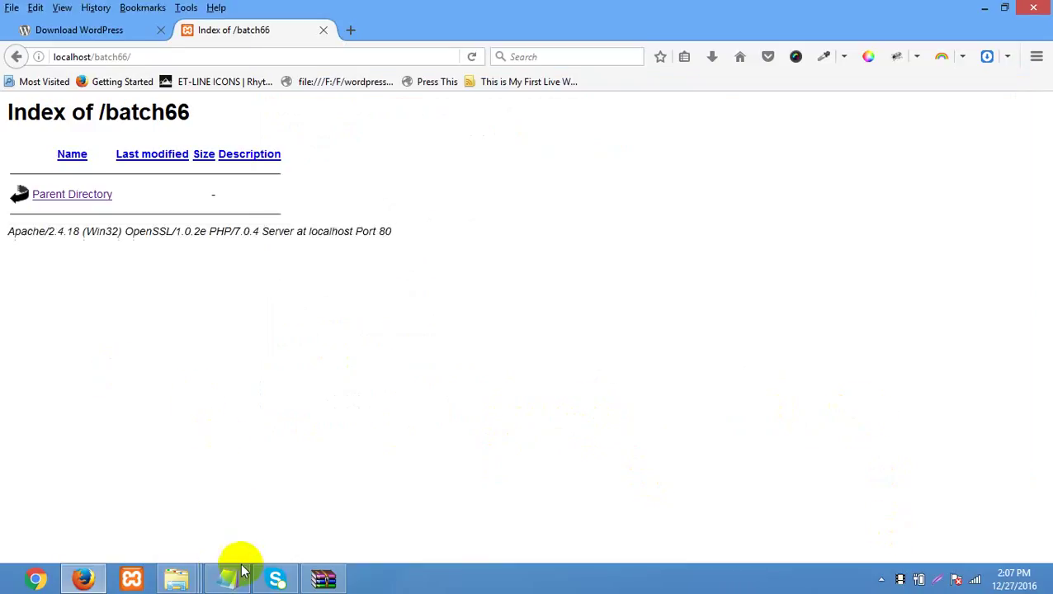
{"action": "left_click", "coordinate": [179, 581]}
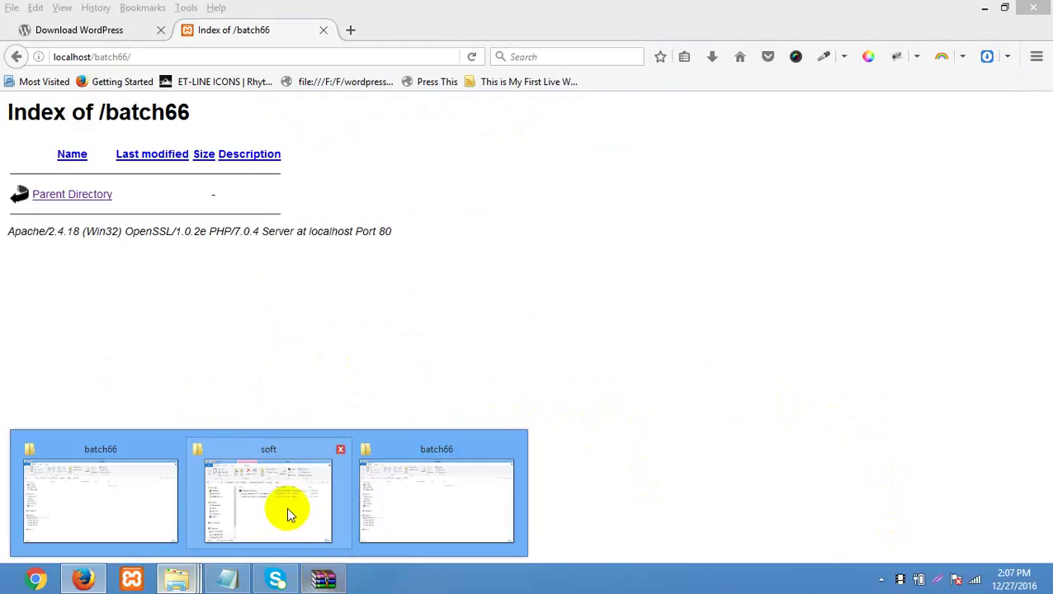
{"action": "left_click", "coordinate": [404, 507]}
{"action": "left_click", "coordinate": [325, 578]}
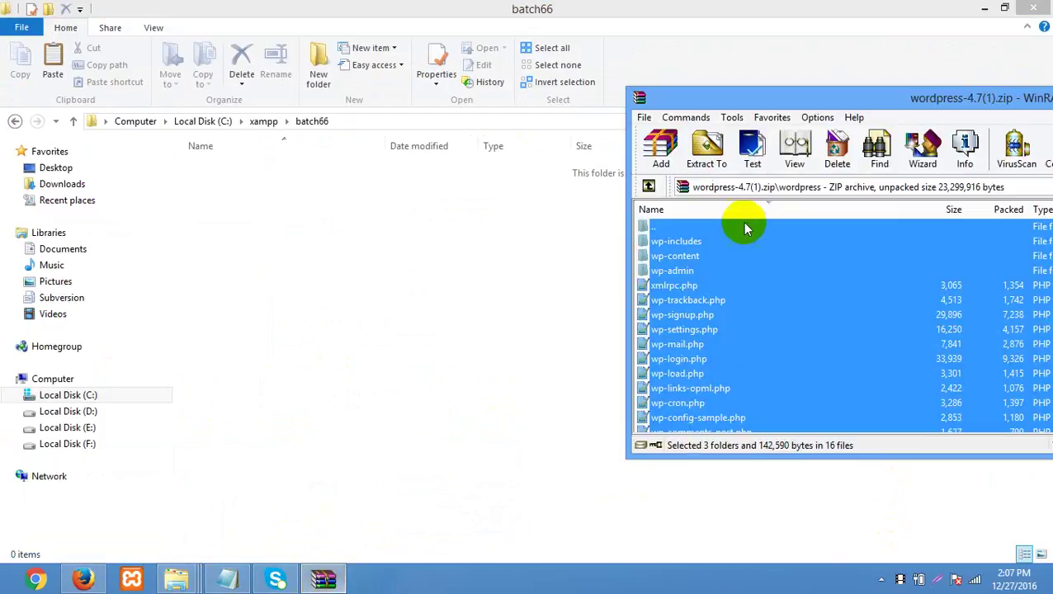
{"action": "left_click_drag", "start_coordinate": [792, 272], "coordinate": [421, 320]}
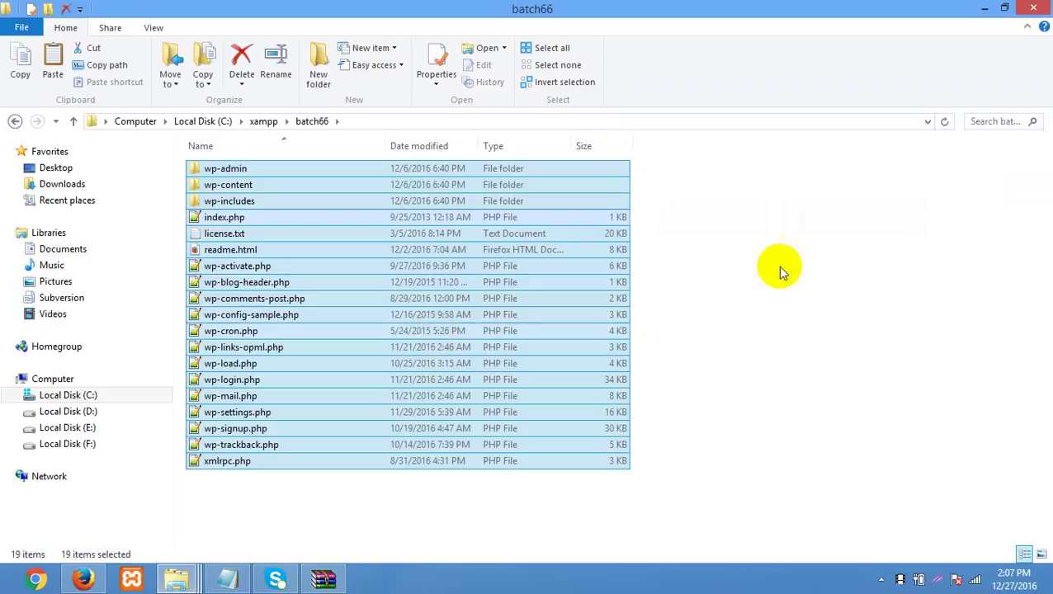
{"action": "left_click", "coordinate": [277, 503]}
{"action": "left_click", "coordinate": [86, 579]}
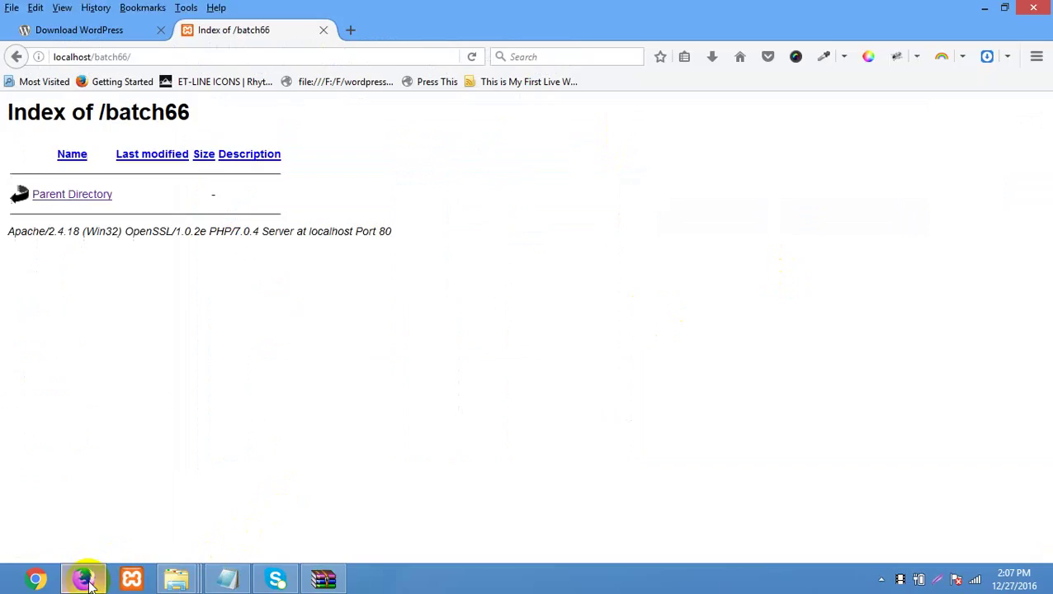
- Reload the localhost/batch66 index page twice, checking the server.txt notes in between
{"action": "left_click", "coordinate": [223, 580]}
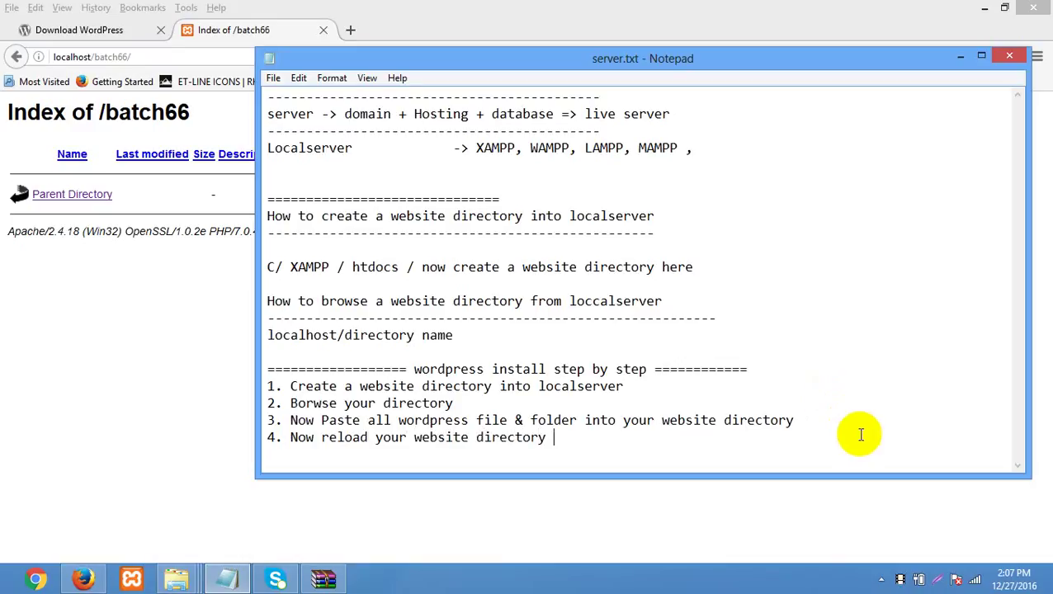
{"action": "left_click", "coordinate": [150, 296]}
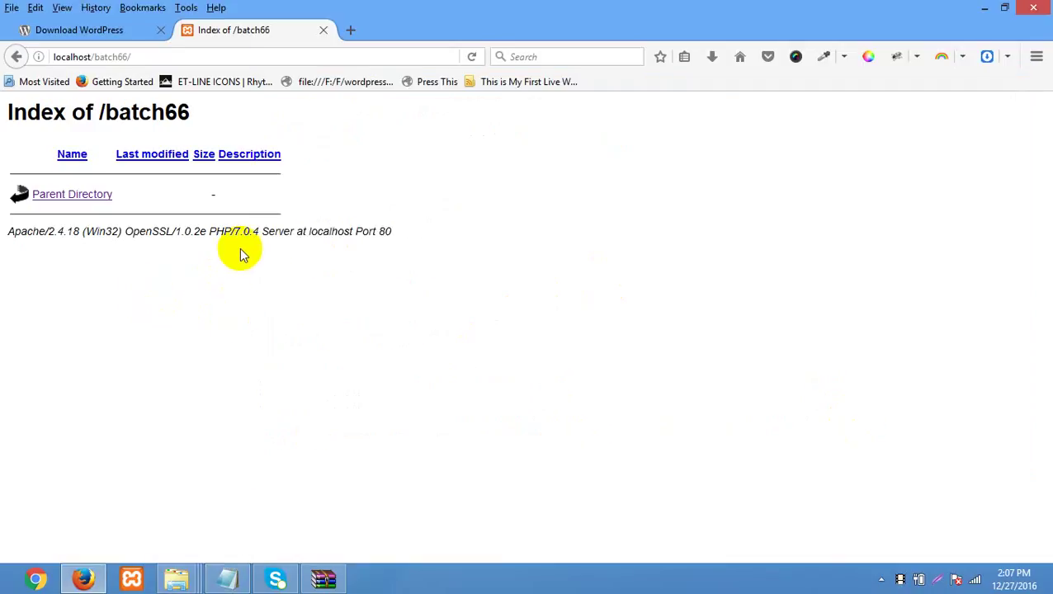
{"action": "right_click", "coordinate": [543, 144]}
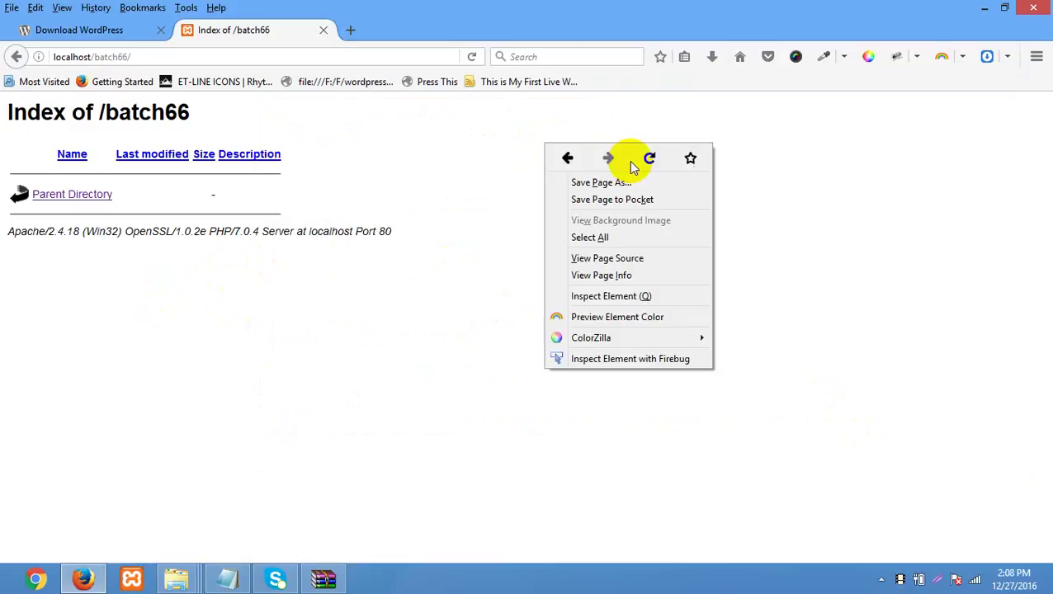
{"action": "left_click", "coordinate": [648, 161]}
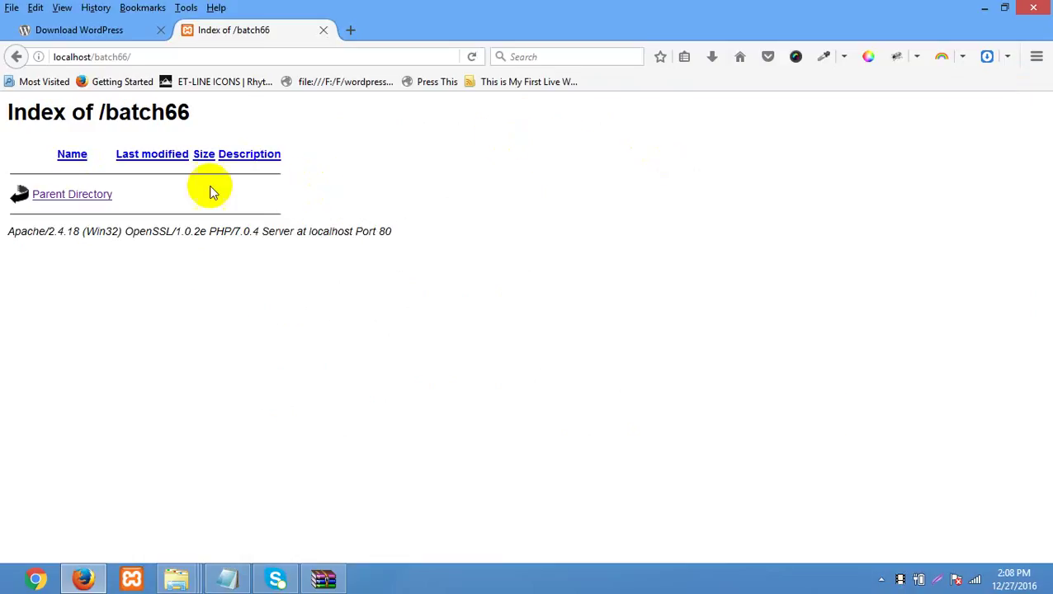
{"action": "left_click", "coordinate": [227, 578]}
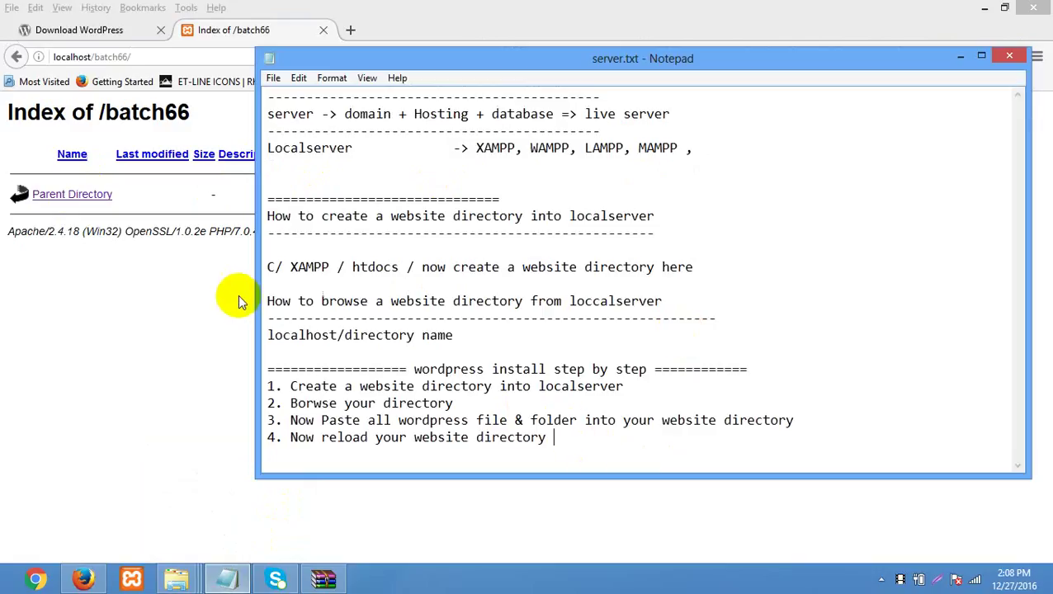
{"action": "left_click", "coordinate": [150, 342]}
{"action": "right_click", "coordinate": [370, 156]}
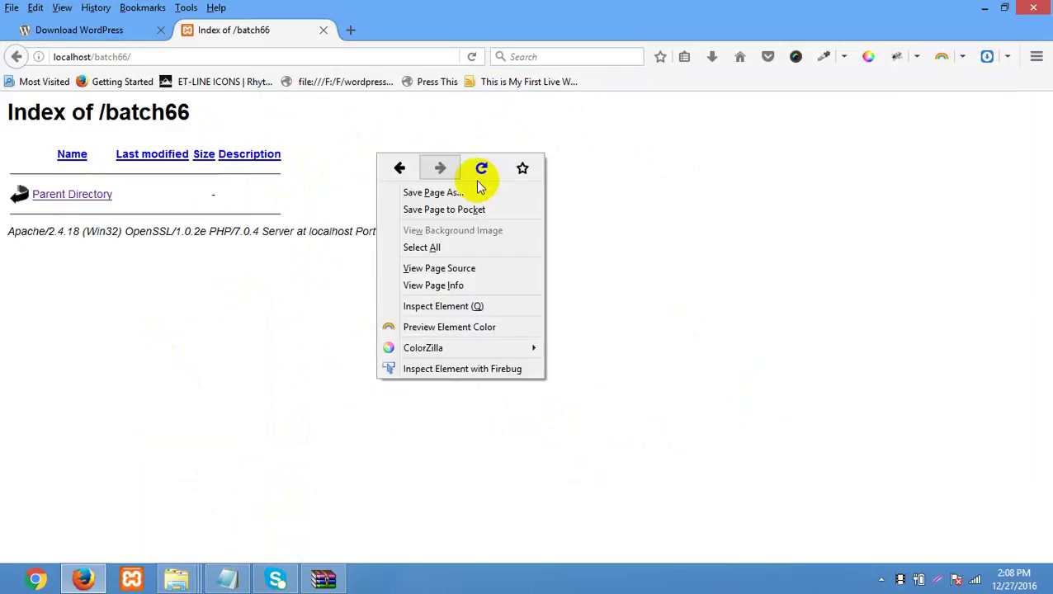
{"action": "left_click", "coordinate": [482, 166]}
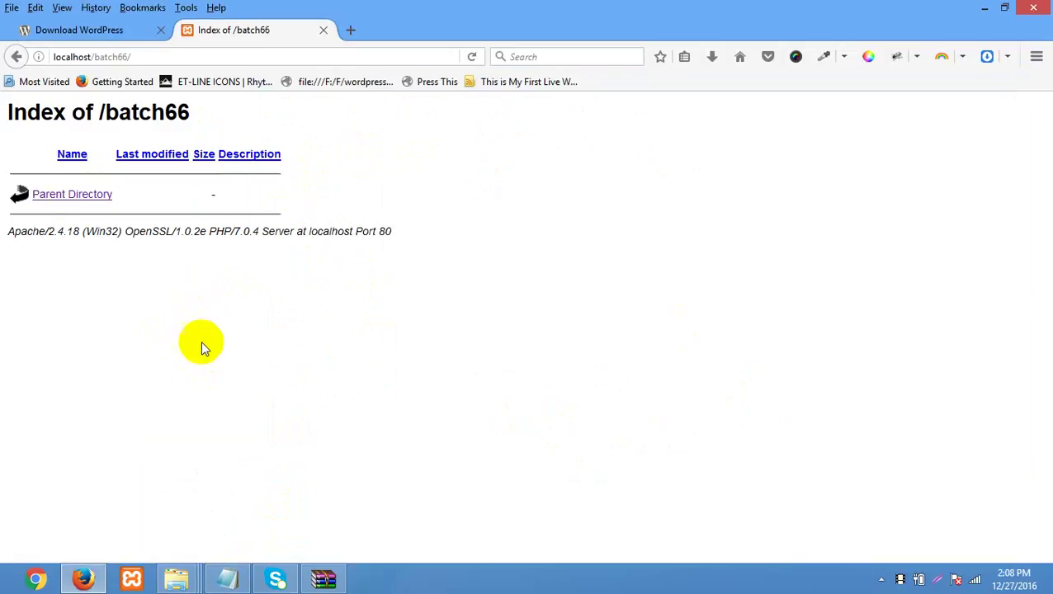
{"action": "left_click_drag", "start_coordinate": [139, 56], "coordinate": [94, 56]}
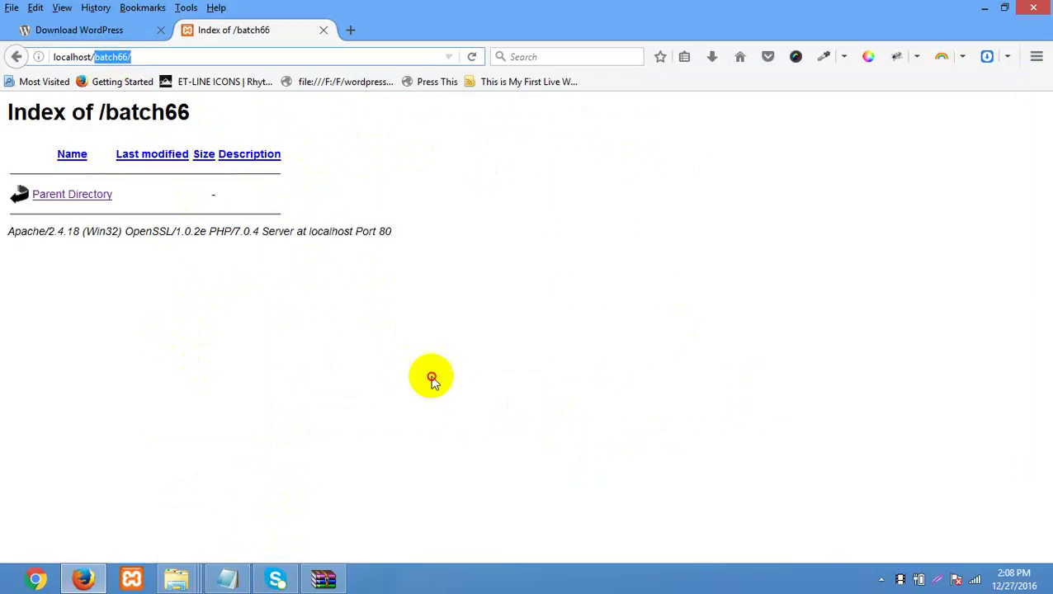
- Open C:\xampp\batch66 and select and copy all its WordPress files
{"action": "mouse_move", "coordinate": [177, 577]}
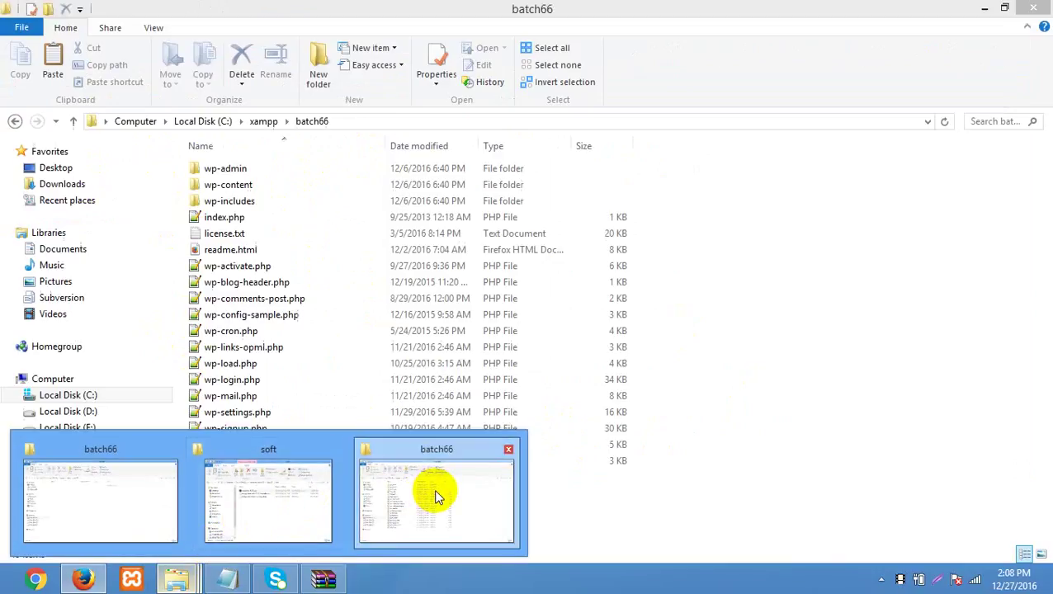
{"action": "left_click", "coordinate": [436, 493]}
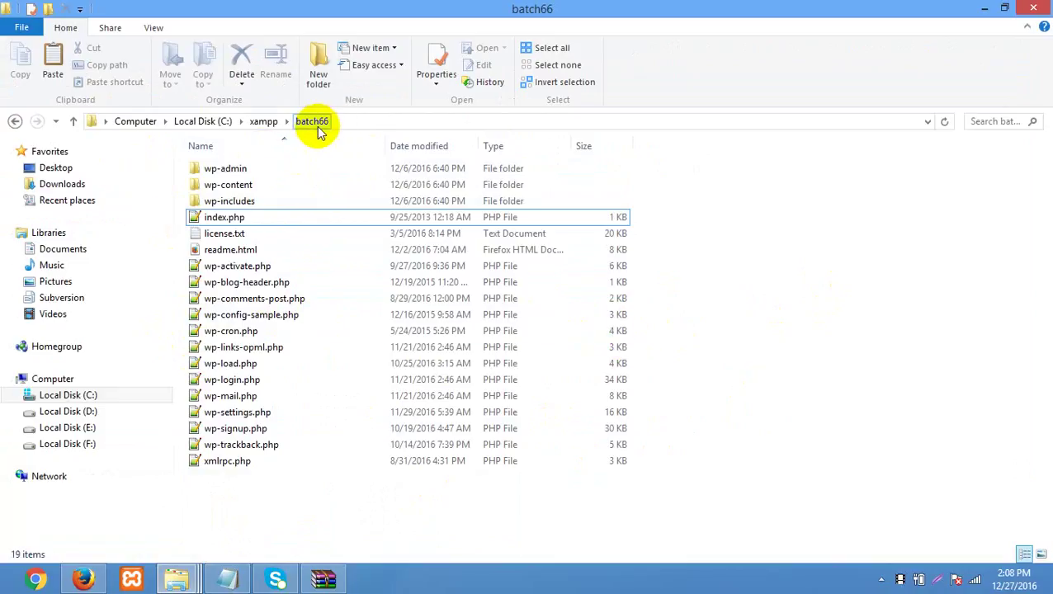
{"action": "key", "text": "BackSpace"}
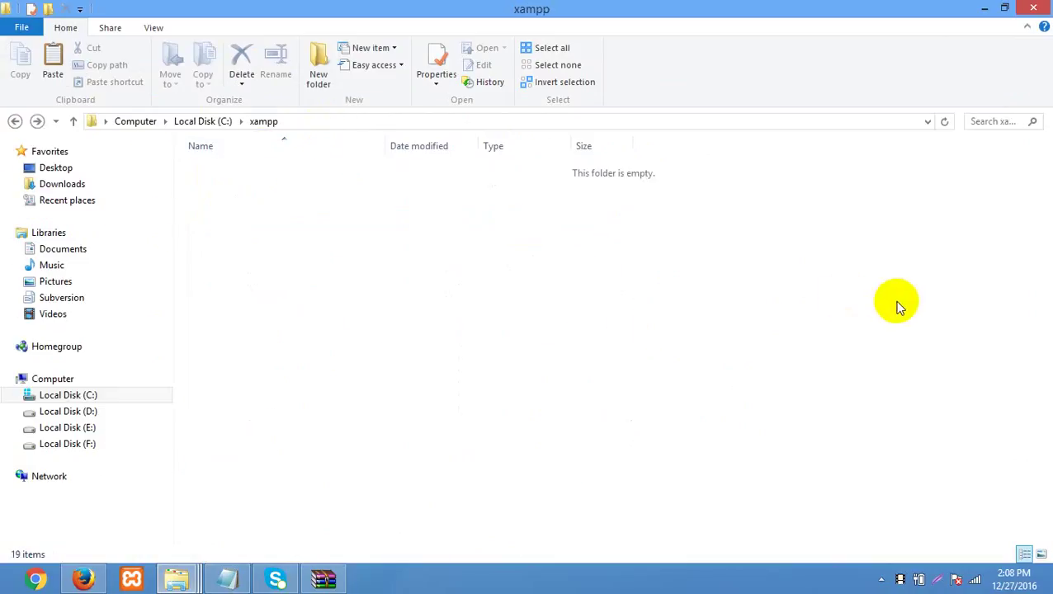
{"action": "key", "text": "BackSpace"}
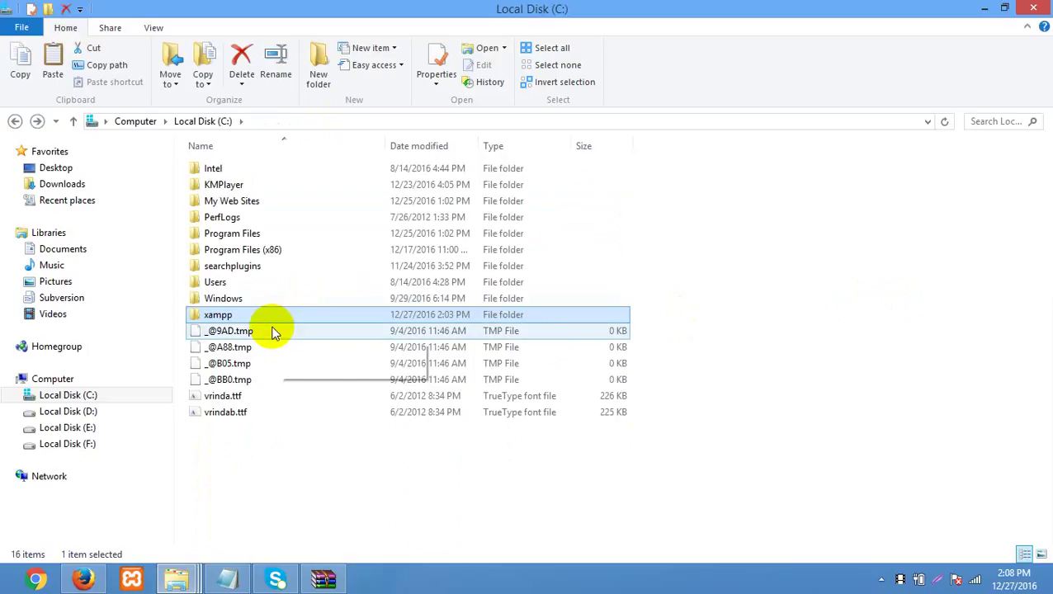
{"action": "double_click", "coordinate": [272, 318]}
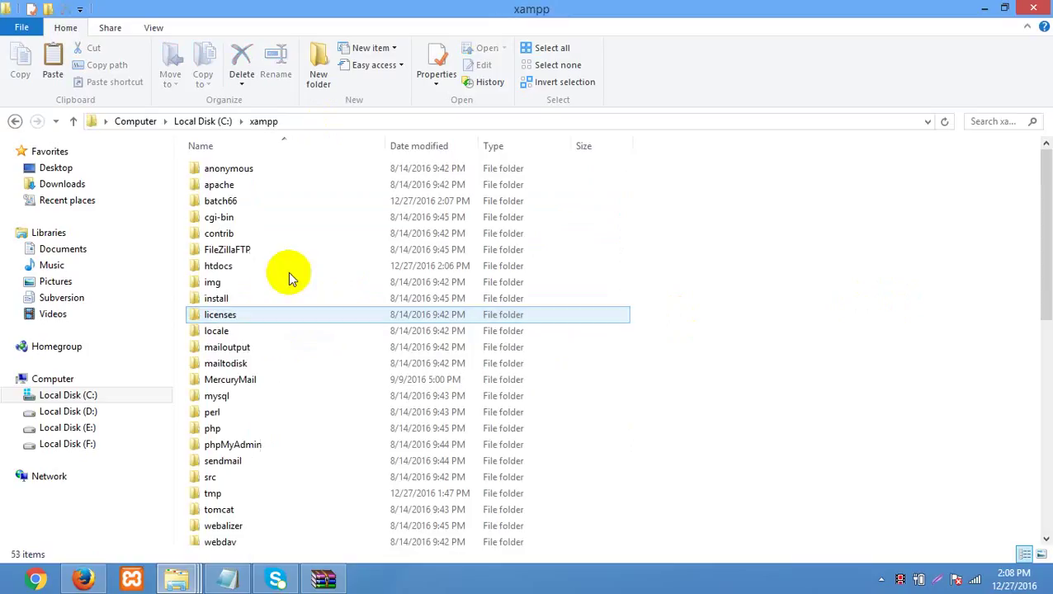
{"action": "left_click", "coordinate": [233, 202]}
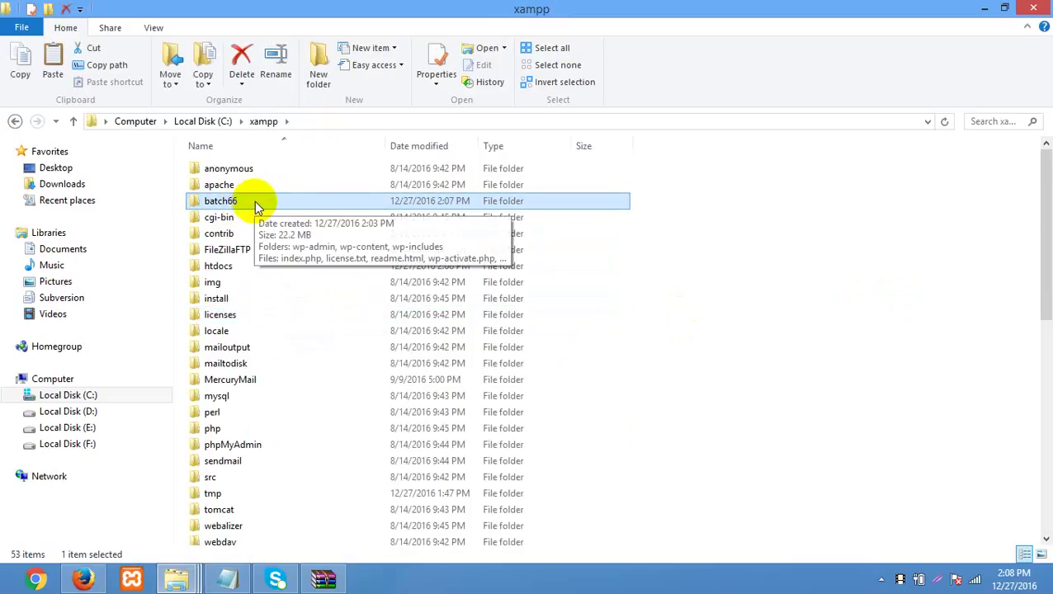
{"action": "double_click", "coordinate": [254, 200]}
{"action": "key", "text": "ctrl+a"}
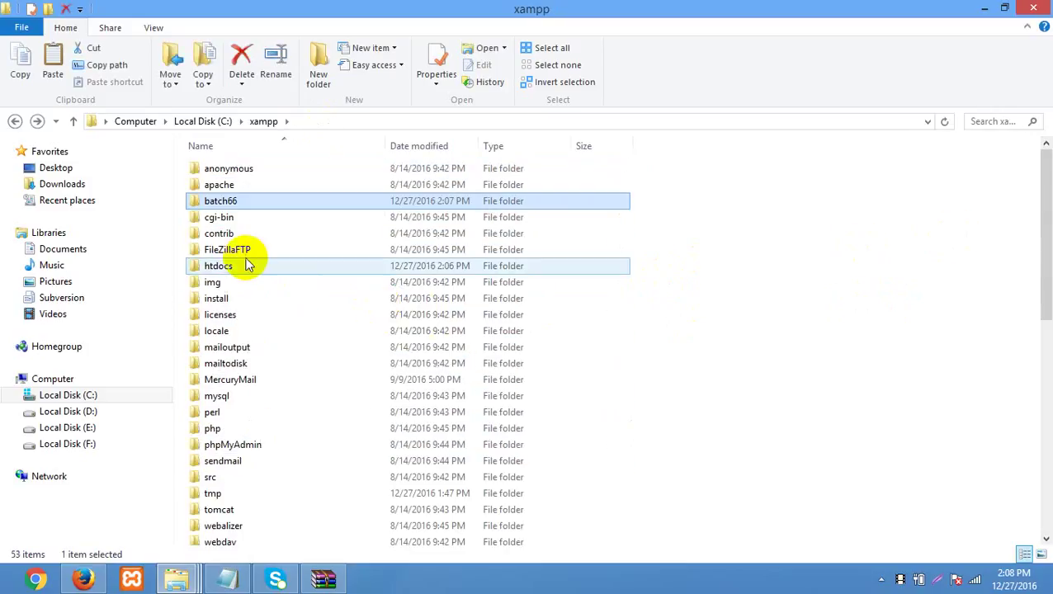
- Paste the 19 WordPress items into C:\xampp\htdocs\batch66
{"action": "double_click", "coordinate": [238, 266]}
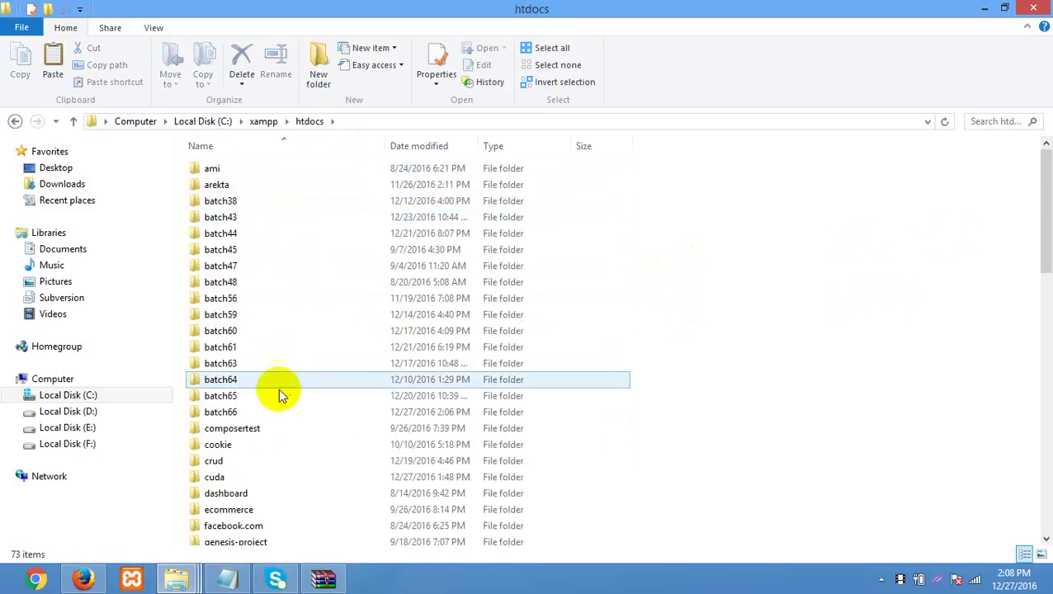
{"action": "double_click", "coordinate": [268, 411]}
{"action": "key", "text": "ctrl+v"}
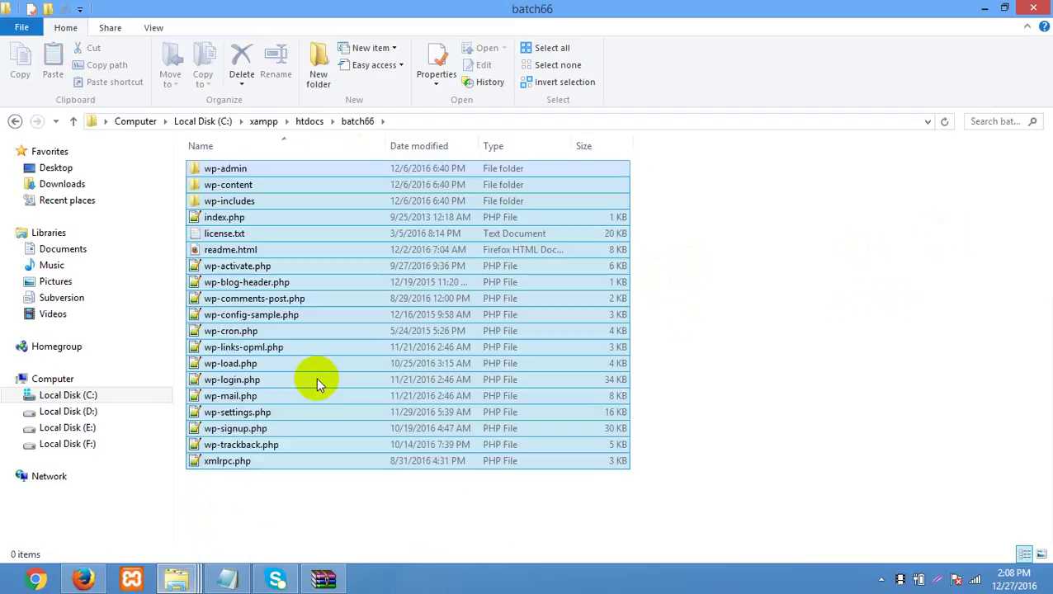
{"action": "left_click", "coordinate": [900, 276]}
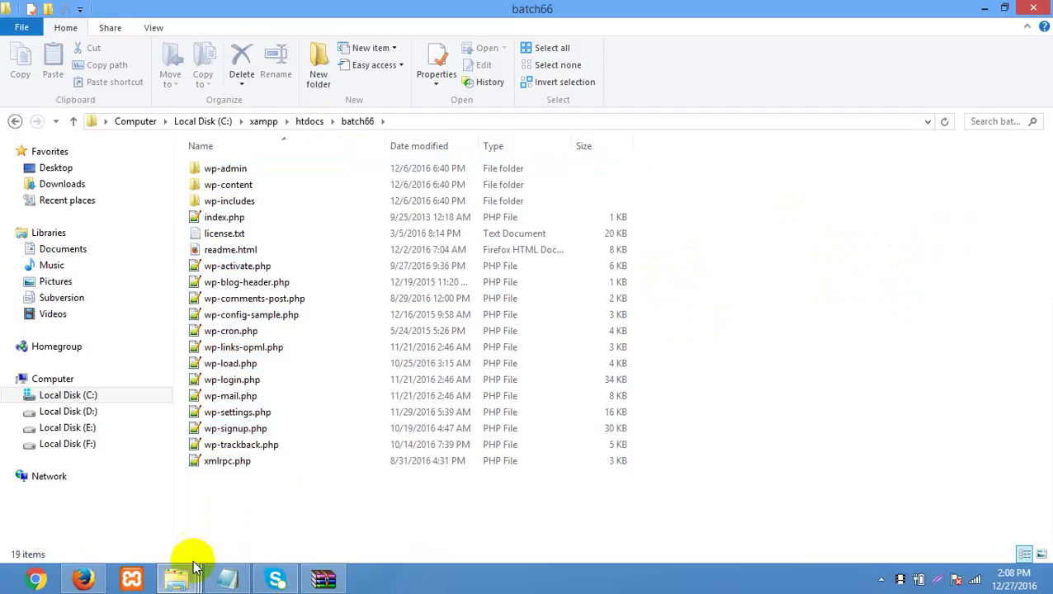
{"action": "left_click", "coordinate": [83, 579]}
{"action": "right_click", "coordinate": [453, 173]}
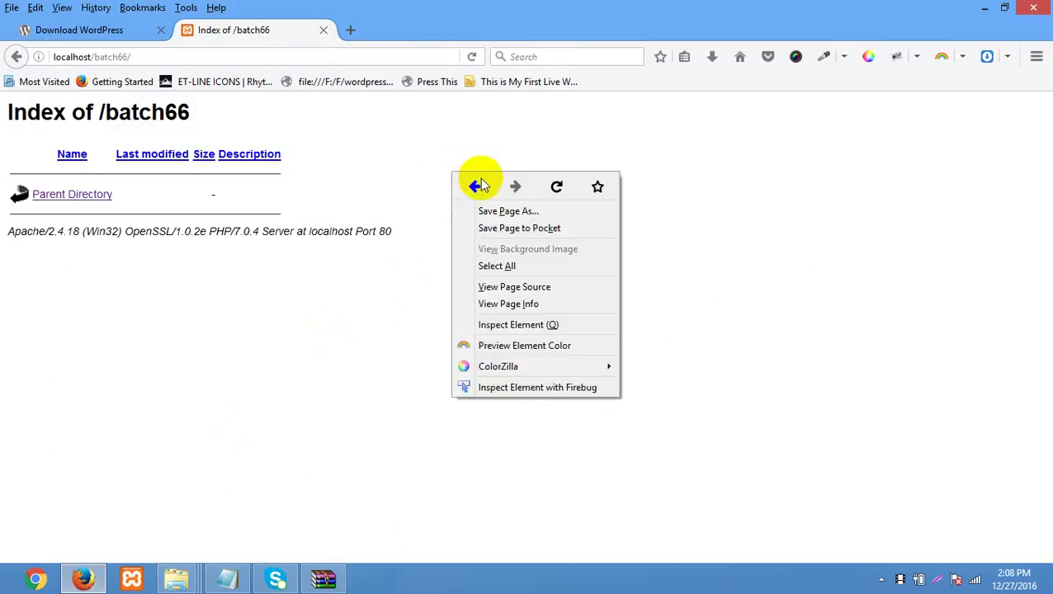
- Reload localhost/batch66 to launch WordPress setup and continue with English (United States)
{"action": "left_click", "coordinate": [556, 186]}
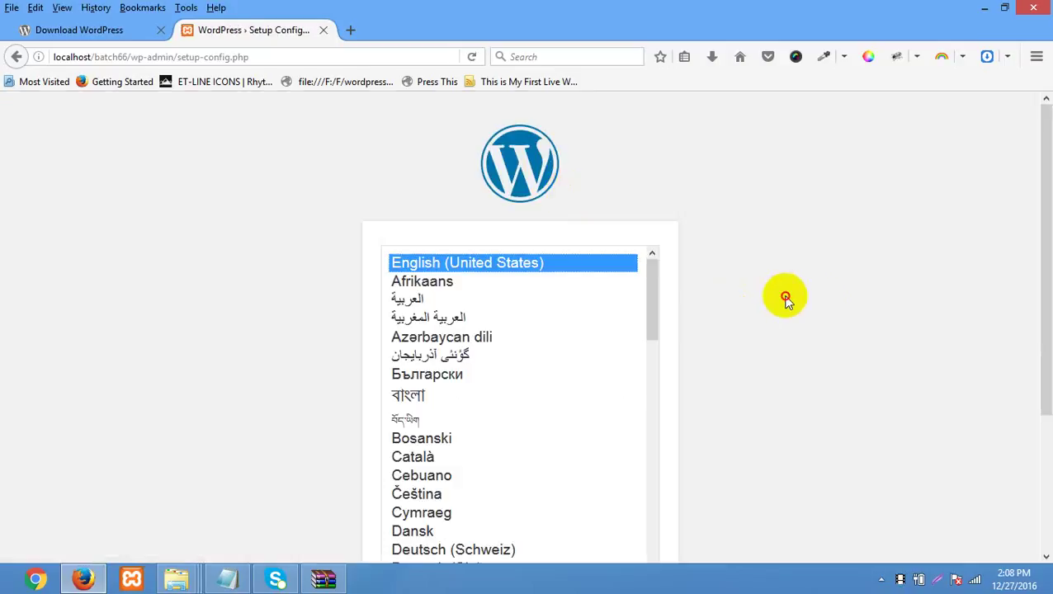
{"action": "scroll", "coordinate": [819, 306], "scroll_direction": "down", "scroll_amount": 3}
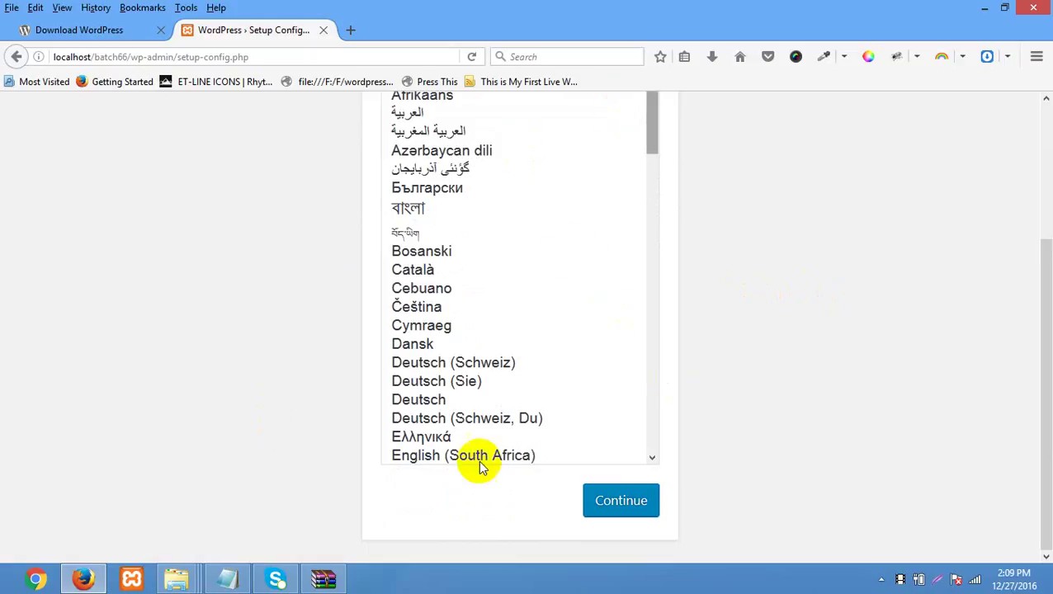
{"action": "scroll", "coordinate": [559, 336], "scroll_direction": "up", "scroll_amount": 5}
{"action": "scroll", "coordinate": [559, 337], "scroll_direction": "down", "scroll_amount": 5}
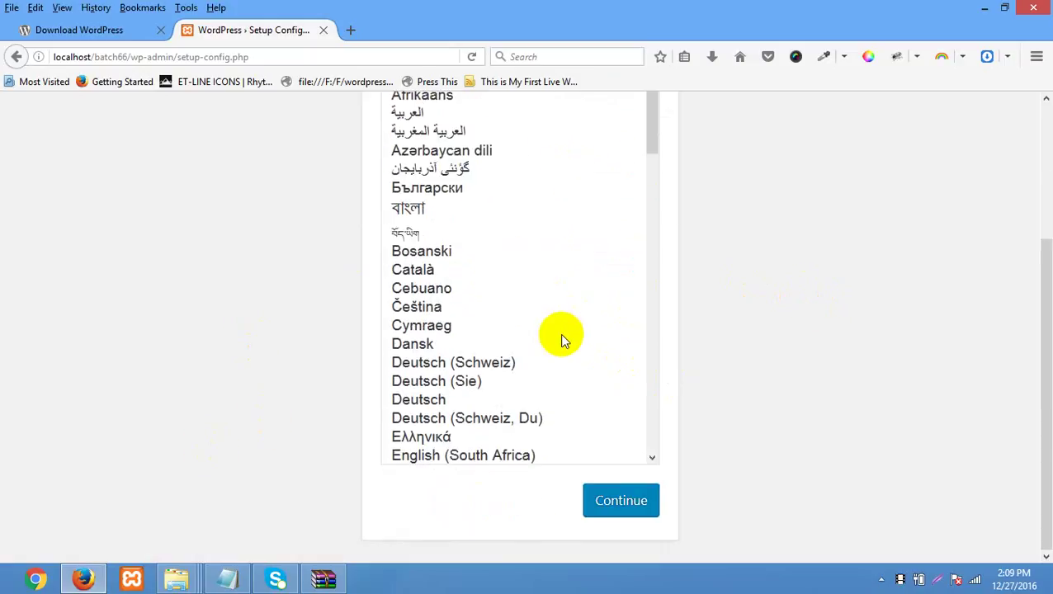
{"action": "left_click", "coordinate": [615, 511]}
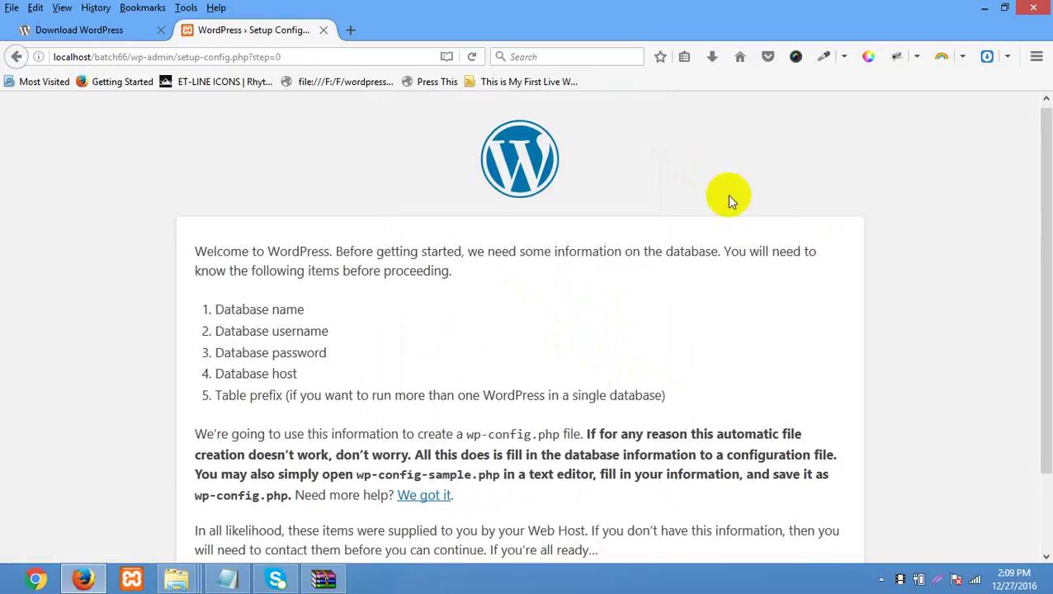
- Highlight the welcome explanation text on the WordPress setup page
{"action": "scroll", "coordinate": [729, 201], "scroll_direction": "down", "scroll_amount": 1}
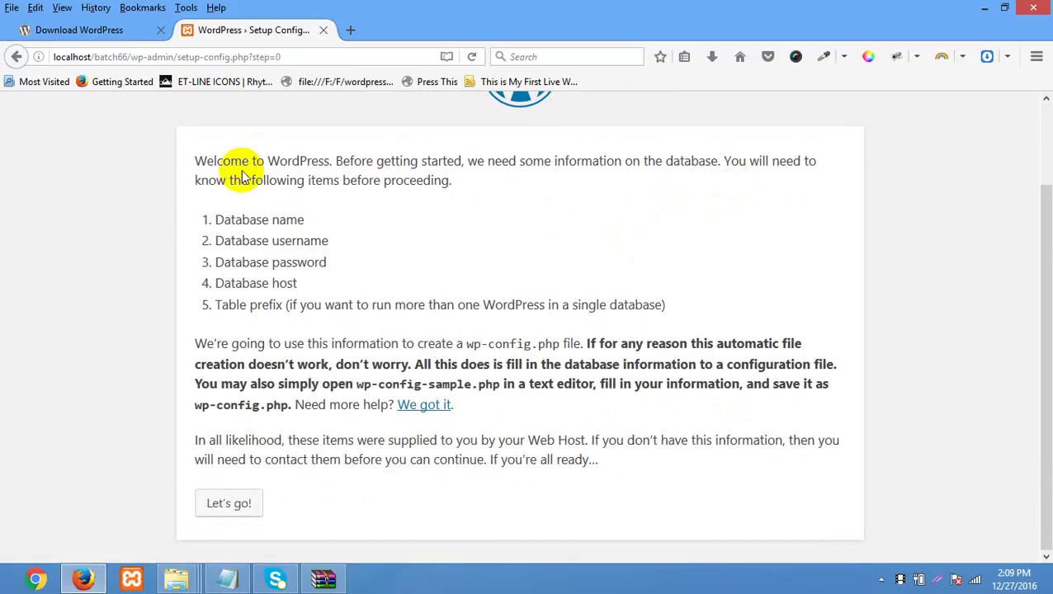
{"action": "left_click_drag", "start_coordinate": [231, 161], "coordinate": [375, 190]}
{"action": "left_click", "coordinate": [389, 200]}
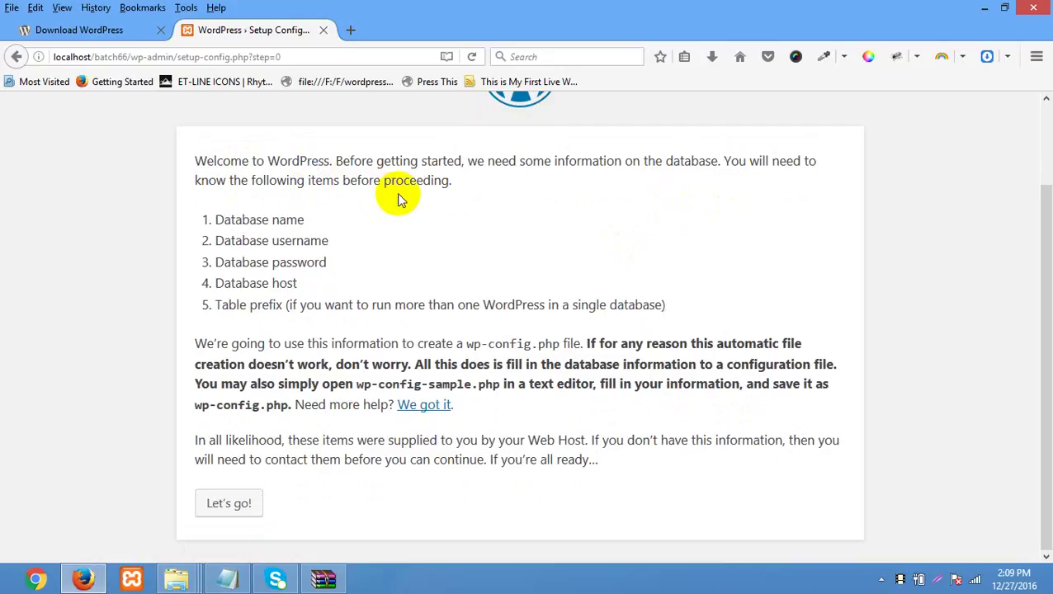
{"action": "left_click_drag", "start_coordinate": [195, 160], "coordinate": [606, 460]}
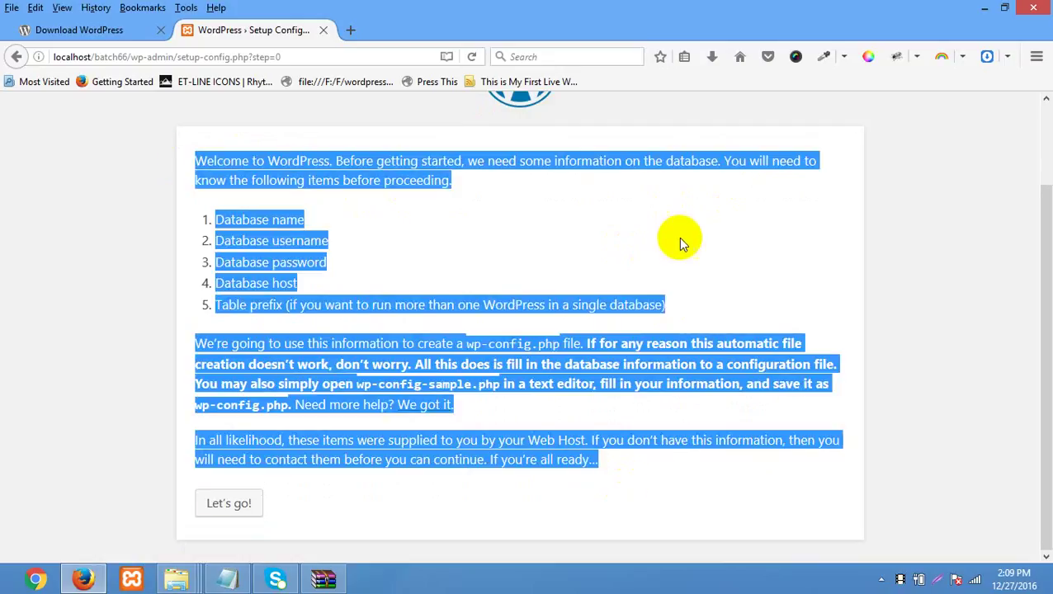
{"action": "left_click", "coordinate": [680, 240]}
{"action": "scroll", "coordinate": [678, 234], "scroll_direction": "up", "scroll_amount": 2}
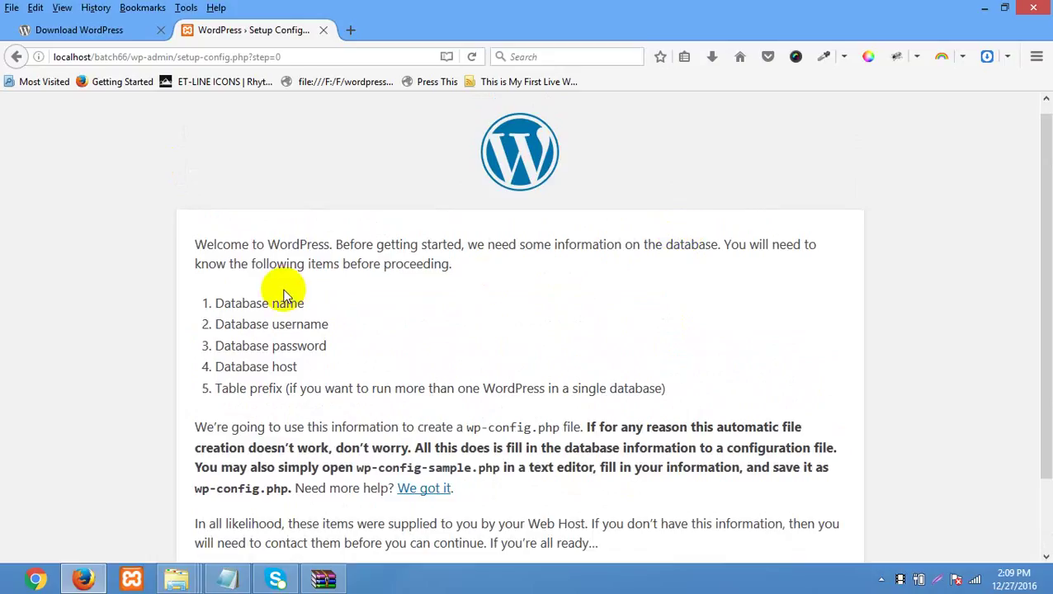
- Highlight the database name, username, password, host and table prefix requirements
{"action": "triple_click", "coordinate": [180, 302]}
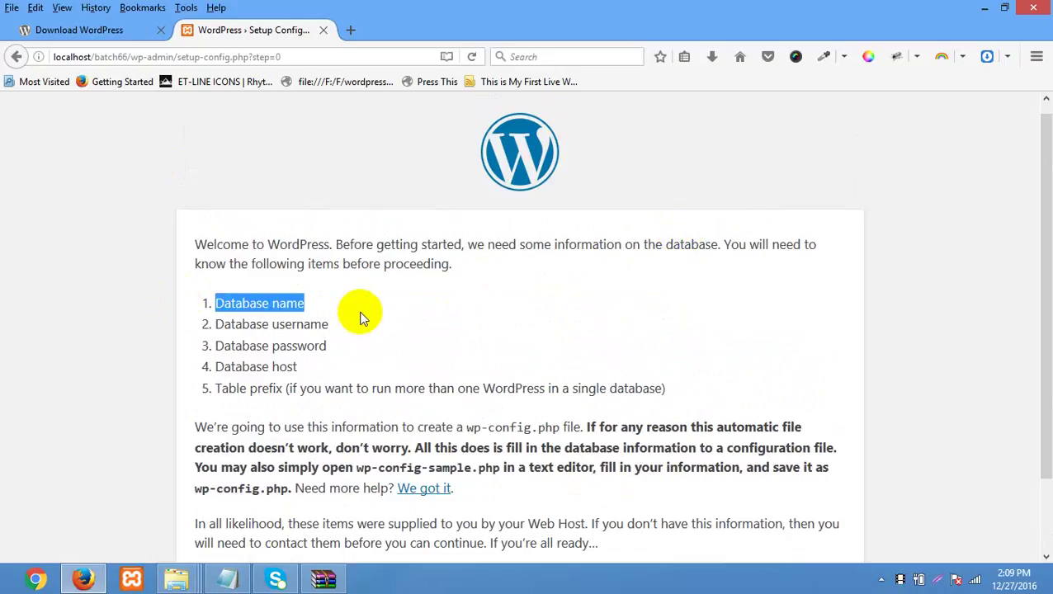
{"action": "left_click_drag", "start_coordinate": [329, 324], "coordinate": [211, 325]}
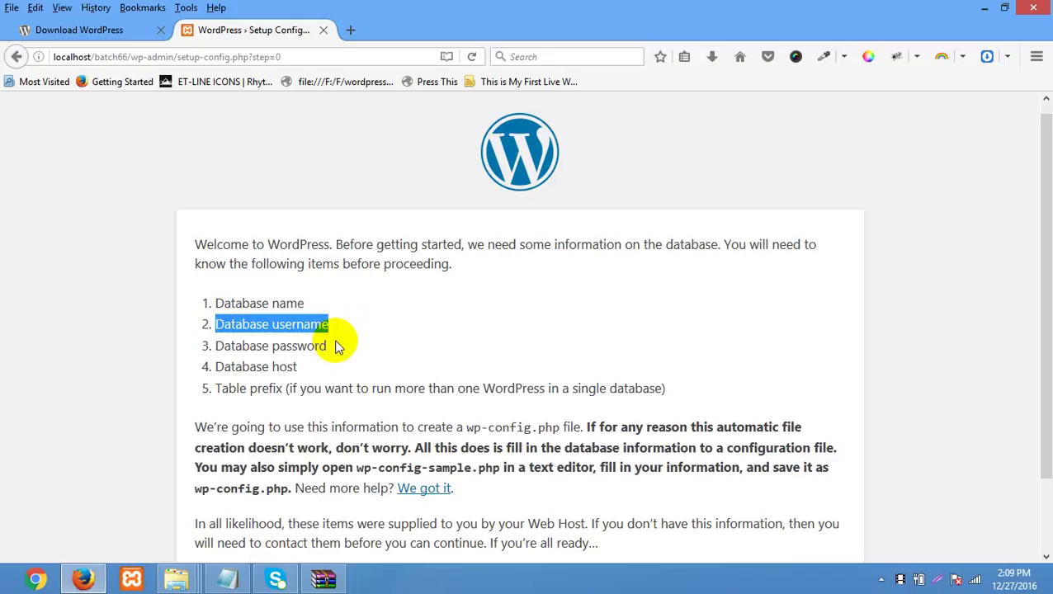
{"action": "left_click_drag", "start_coordinate": [336, 346], "coordinate": [185, 346]}
{"action": "left_click_drag", "start_coordinate": [298, 369], "coordinate": [286, 387]}
{"action": "left_click", "coordinate": [183, 378]}
{"action": "left_click", "coordinate": [200, 311]}
{"action": "left_click_drag", "start_coordinate": [200, 311], "coordinate": [338, 388]}
{"action": "left_click", "coordinate": [406, 312]}
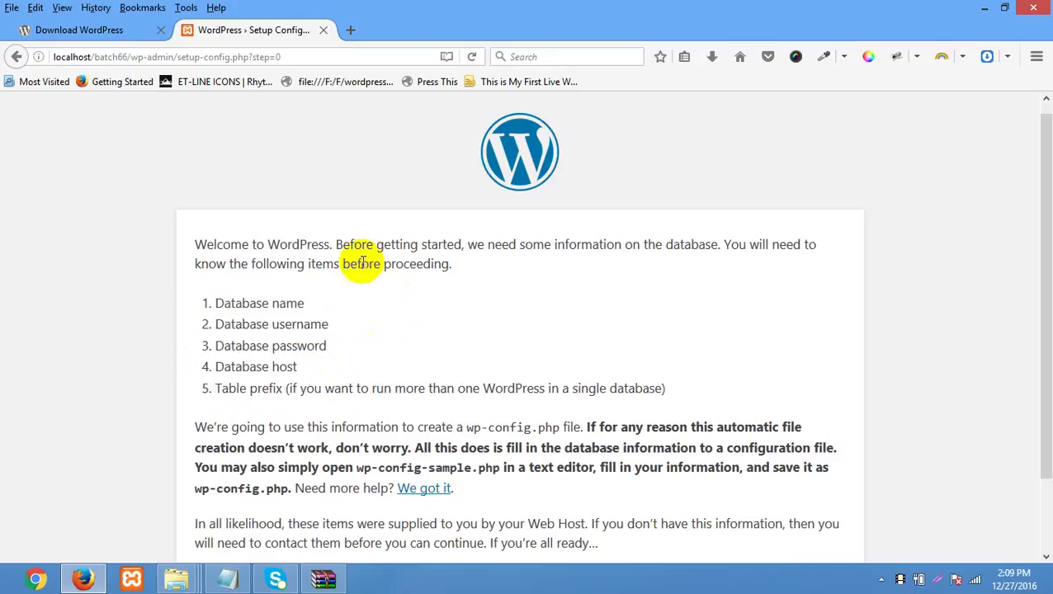
{"action": "scroll", "coordinate": [360, 251], "scroll_direction": "down", "scroll_amount": 2}
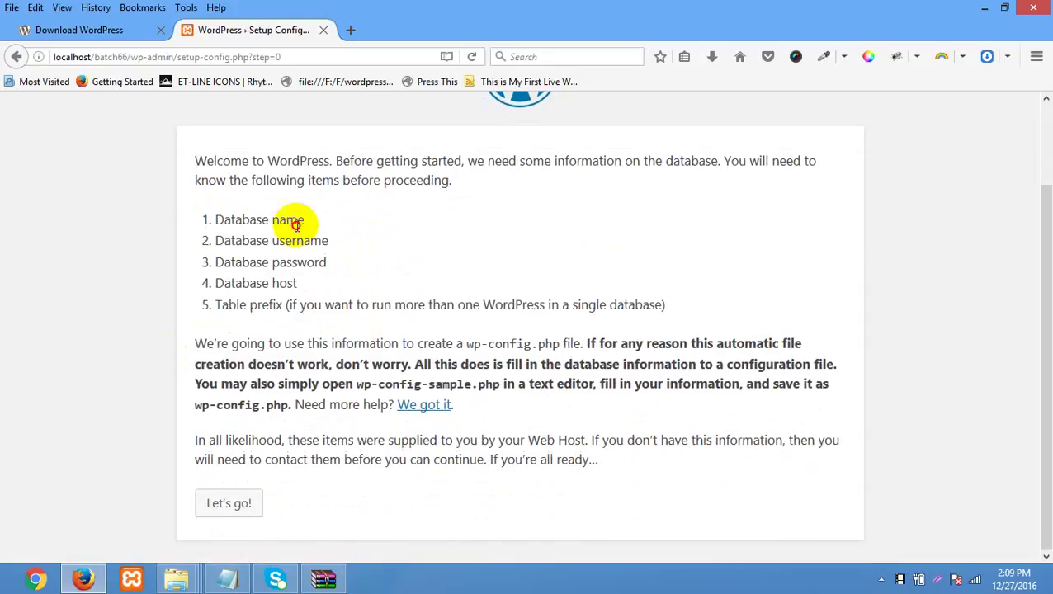
- Point out the Database name, username and password items, and open a blank new tab
{"action": "triple_click", "coordinate": [206, 218]}
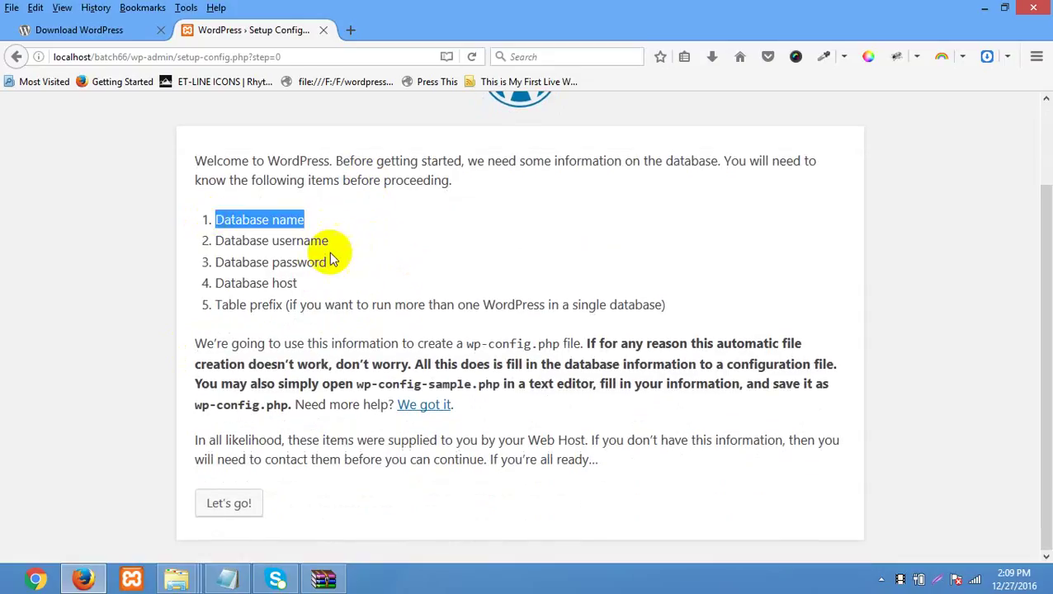
{"action": "left_click_drag", "start_coordinate": [328, 241], "coordinate": [215, 240]}
{"action": "left_click_drag", "start_coordinate": [327, 263], "coordinate": [307, 263]}
{"action": "left_click_drag", "start_coordinate": [221, 222], "coordinate": [216, 221]}
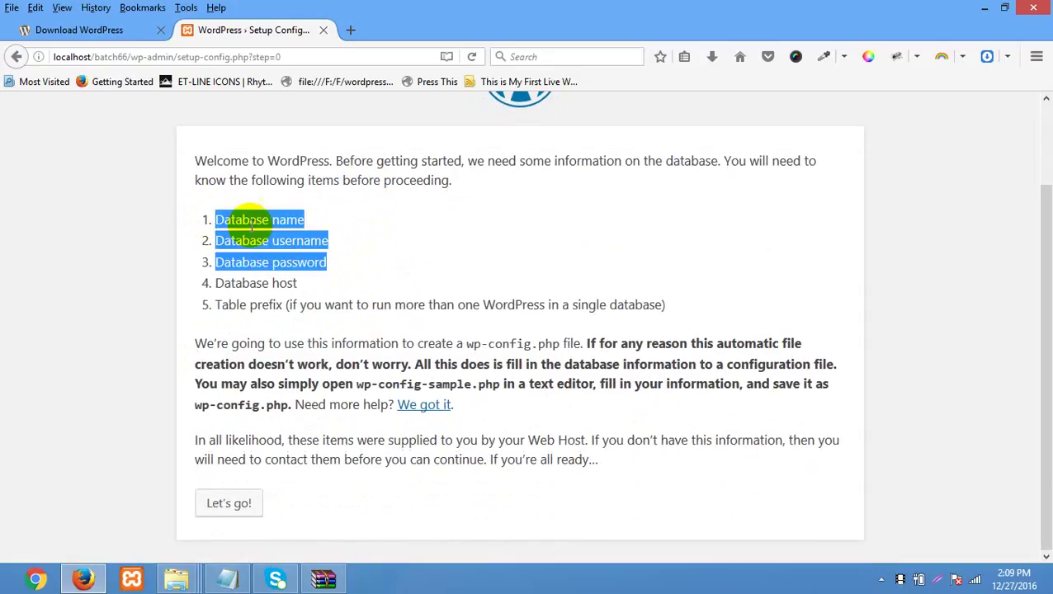
{"action": "left_click", "coordinate": [397, 242]}
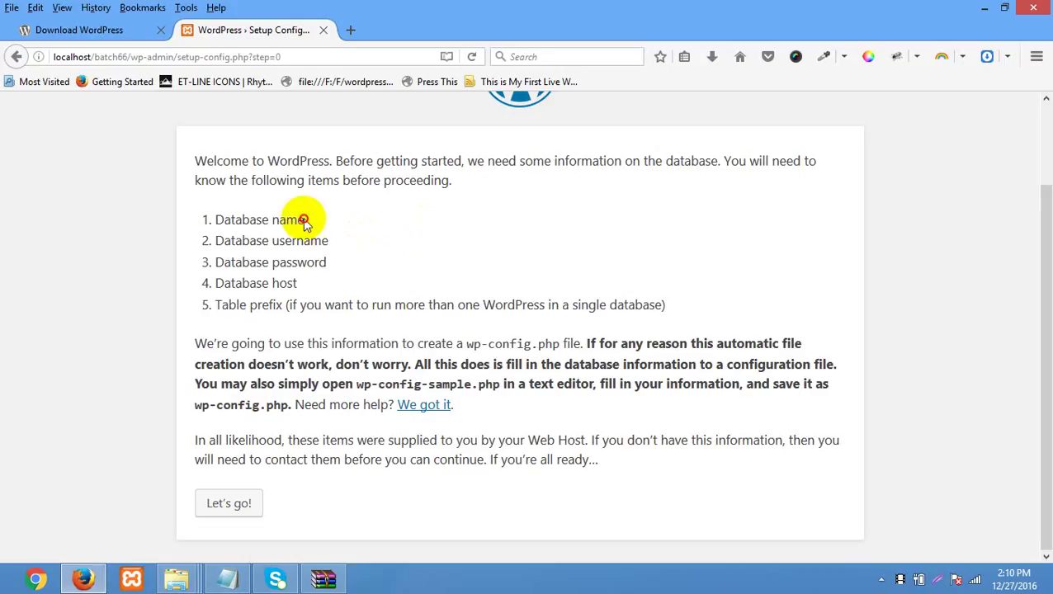
{"action": "left_click_drag", "start_coordinate": [305, 219], "coordinate": [163, 216]}
{"action": "left_click", "coordinate": [396, 223]}
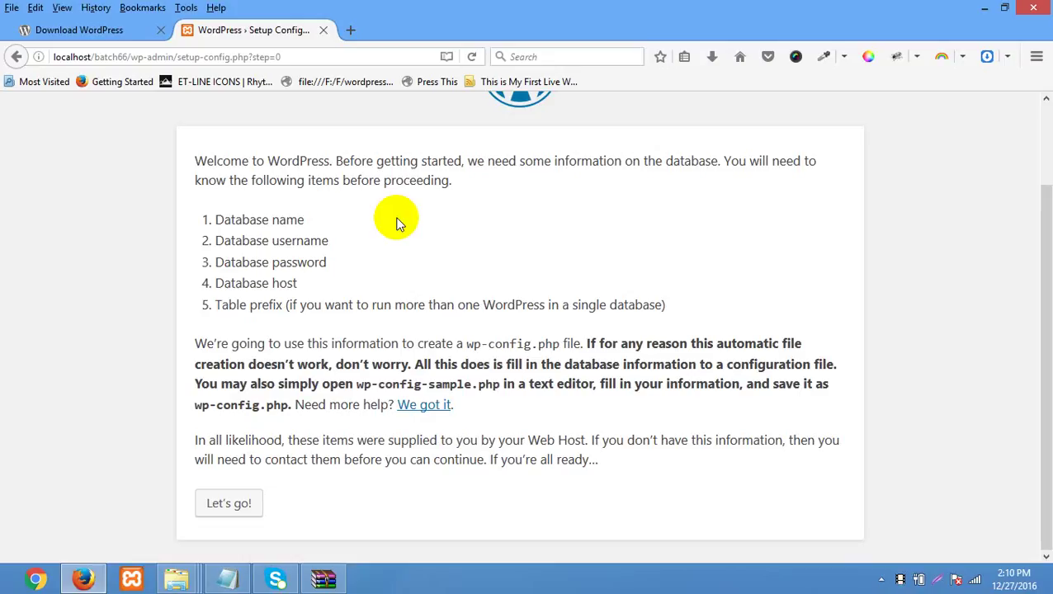
{"action": "left_click_drag", "start_coordinate": [266, 217], "coordinate": [208, 219]}
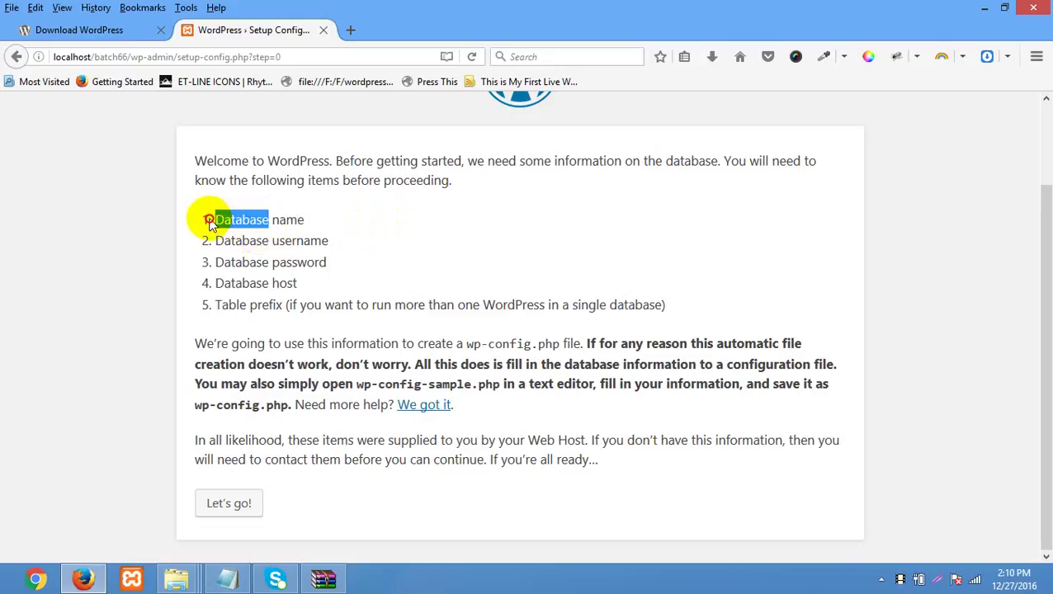
{"action": "left_click", "coordinate": [427, 237]}
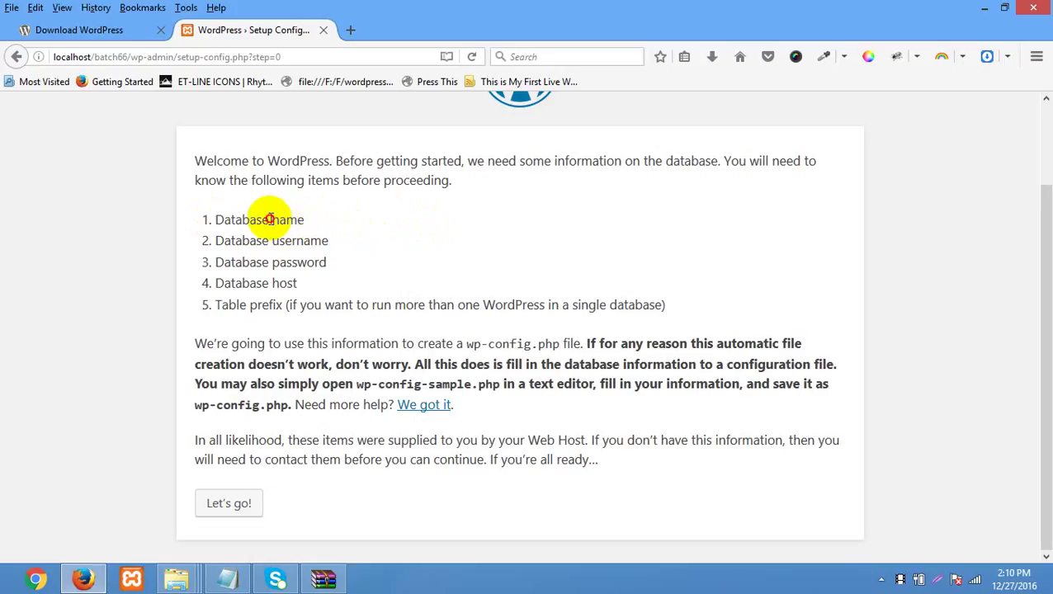
{"action": "left_click_drag", "start_coordinate": [268, 218], "coordinate": [208, 223]}
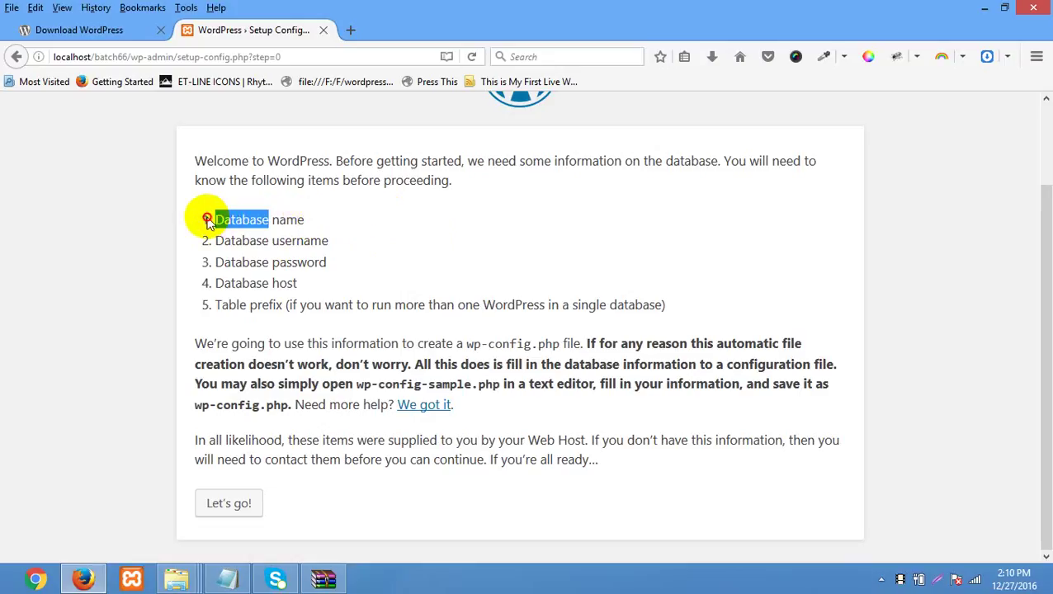
{"action": "left_click", "coordinate": [235, 199]}
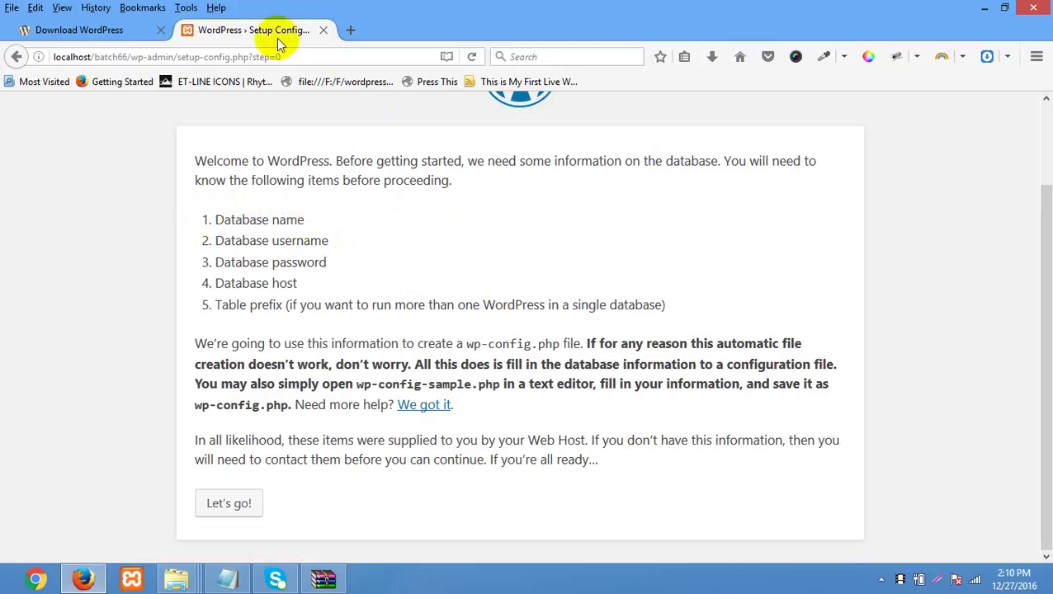
{"action": "left_click", "coordinate": [349, 30]}
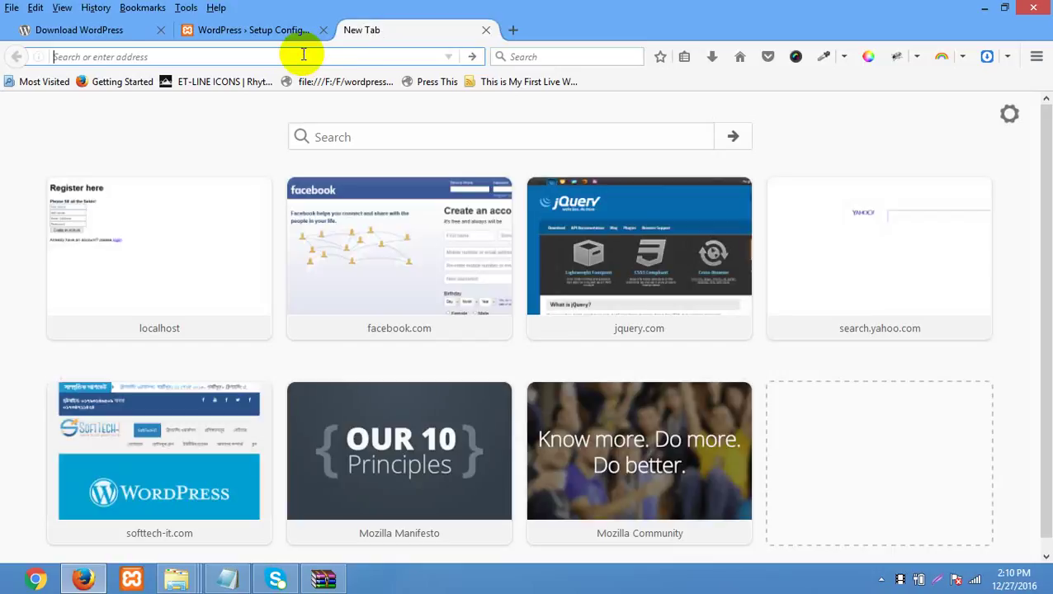
- Mark the Database name and username items again on the WordPress setup page
{"action": "left_click", "coordinate": [245, 37]}
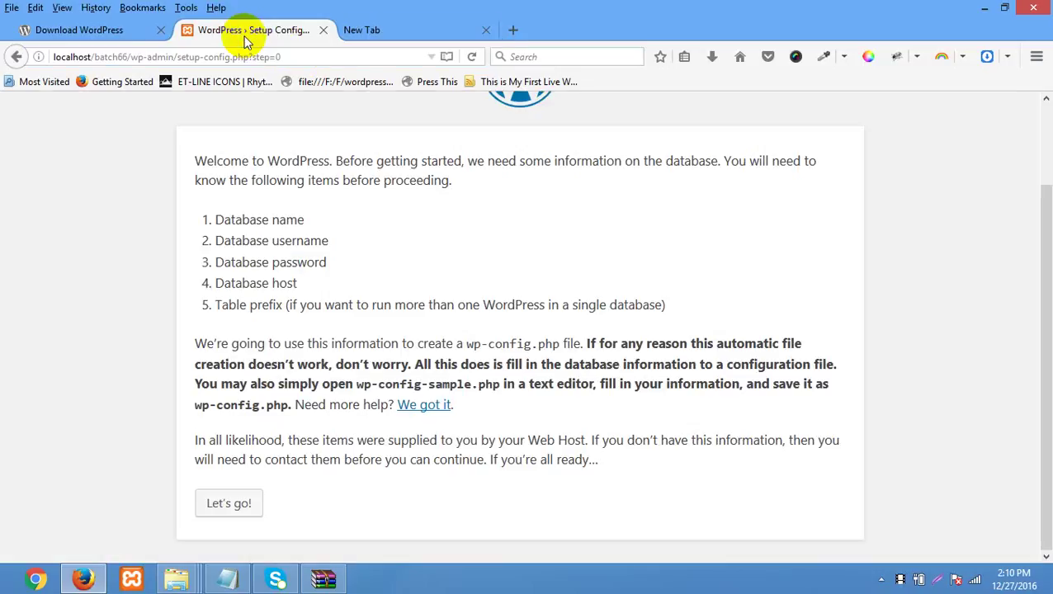
{"action": "left_click_drag", "start_coordinate": [305, 220], "coordinate": [210, 222]}
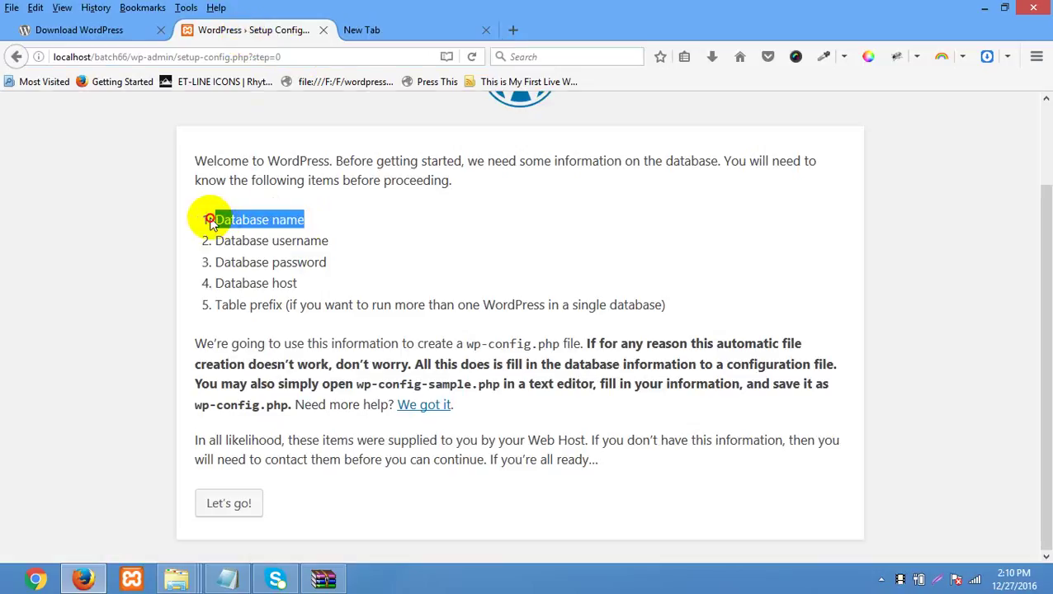
{"action": "left_click_drag", "start_coordinate": [326, 240], "coordinate": [214, 240]}
{"action": "left_click", "coordinate": [244, 263]}
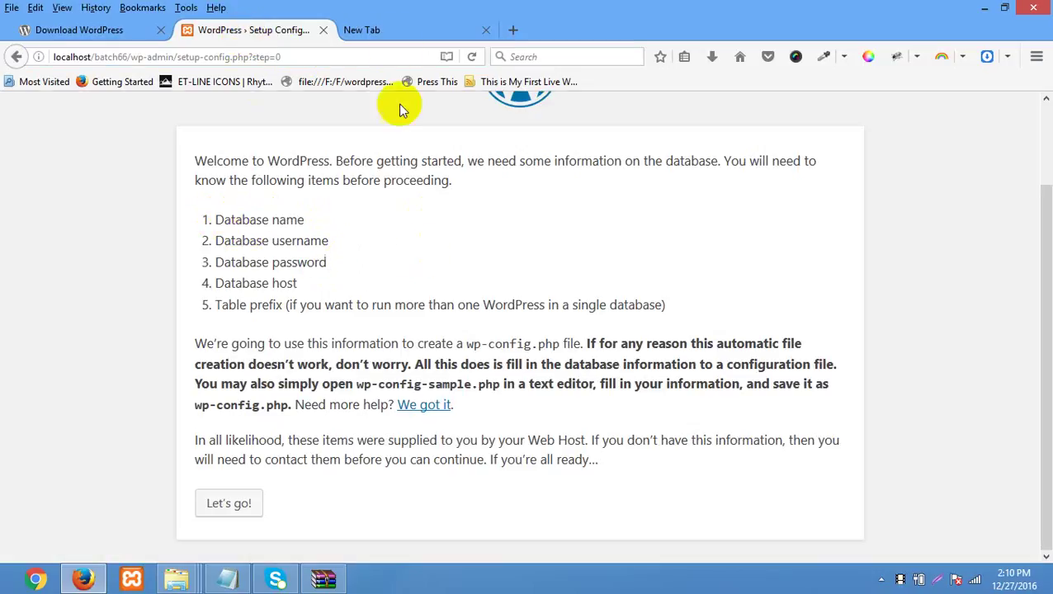
- Load localhost/phpmyadmin in the new tab
{"action": "left_click", "coordinate": [390, 33]}
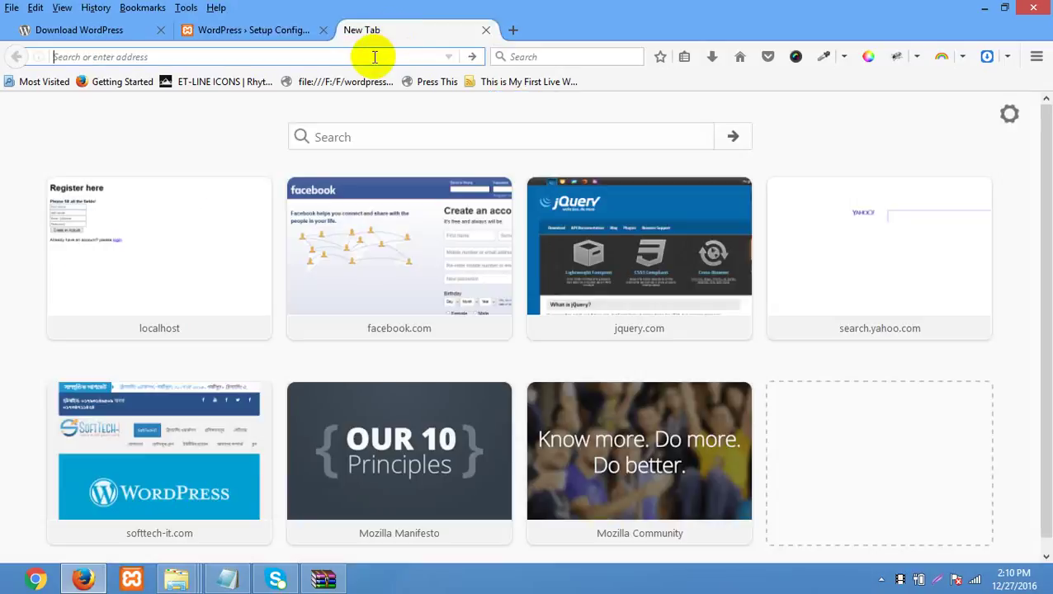
{"action": "type", "text": "localhost/"}
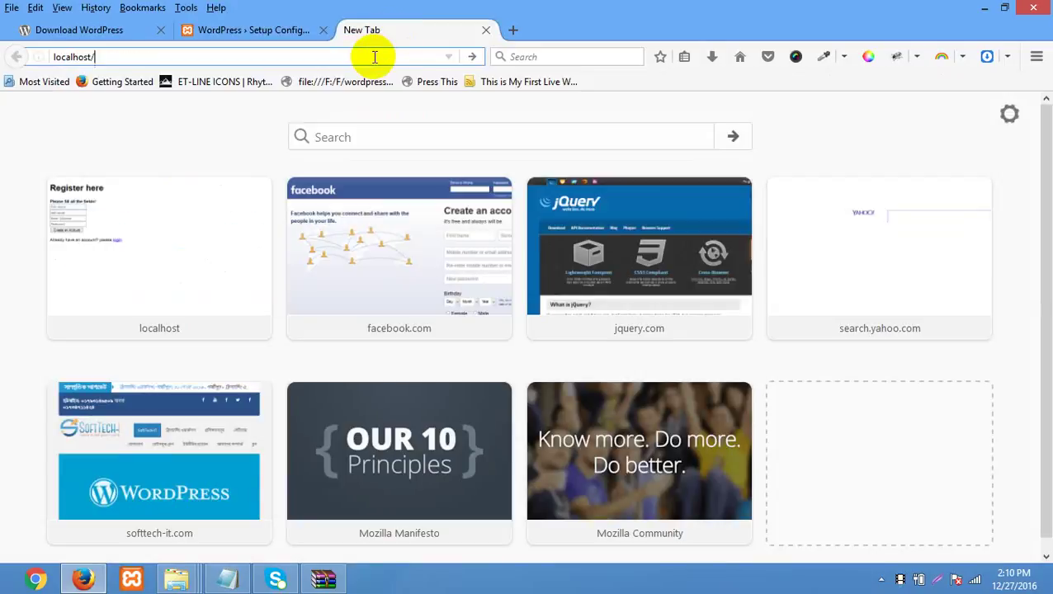
{"action": "type", "text": "phpm"}
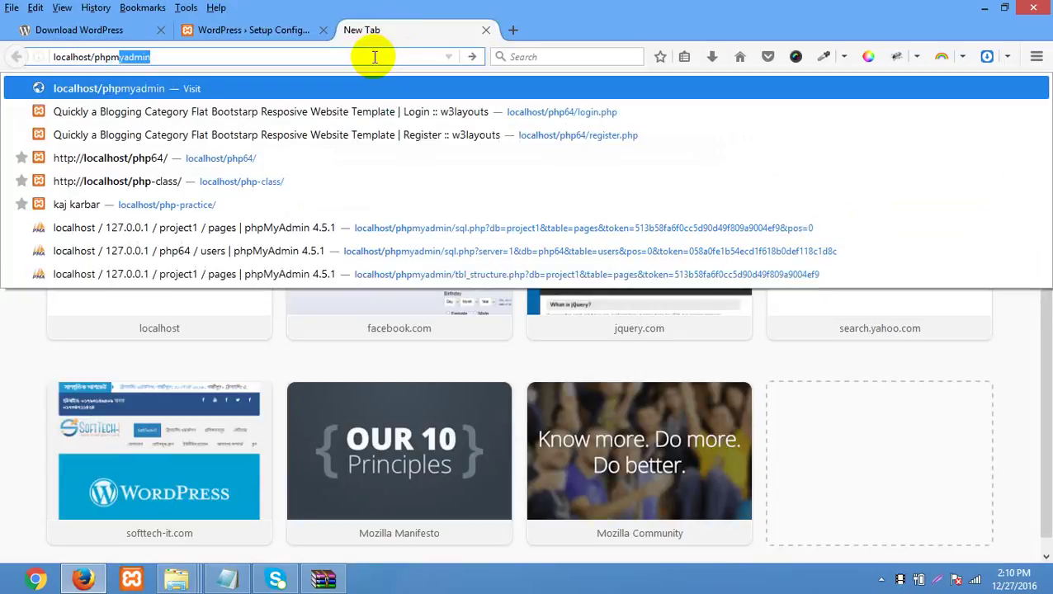
{"action": "type", "text": "yadmin"}
{"action": "key", "text": "Return"}
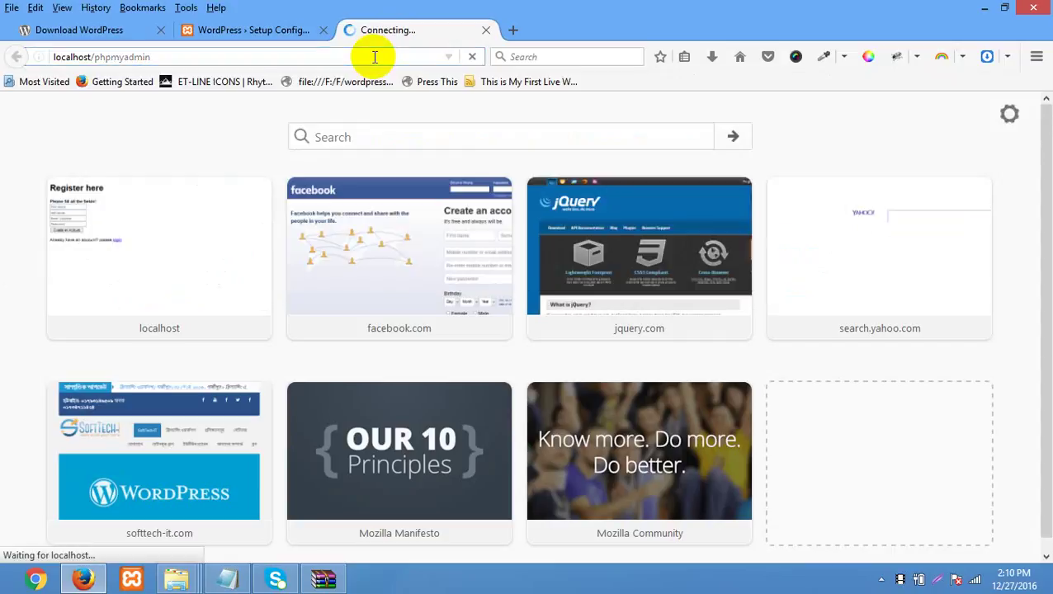
{"action": "left_click", "coordinate": [169, 56]}
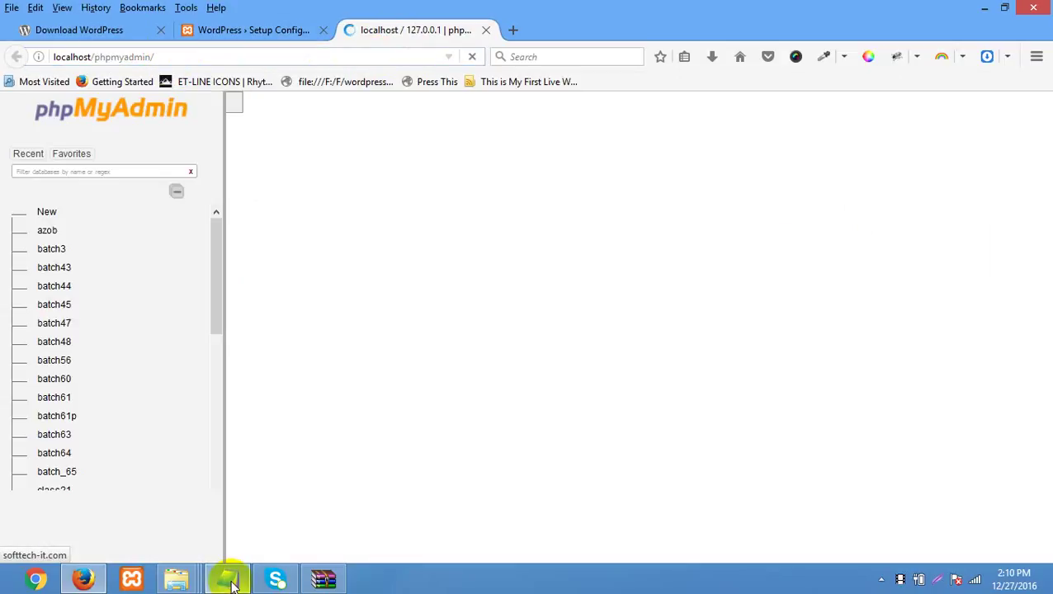
{"action": "left_click", "coordinate": [228, 576]}
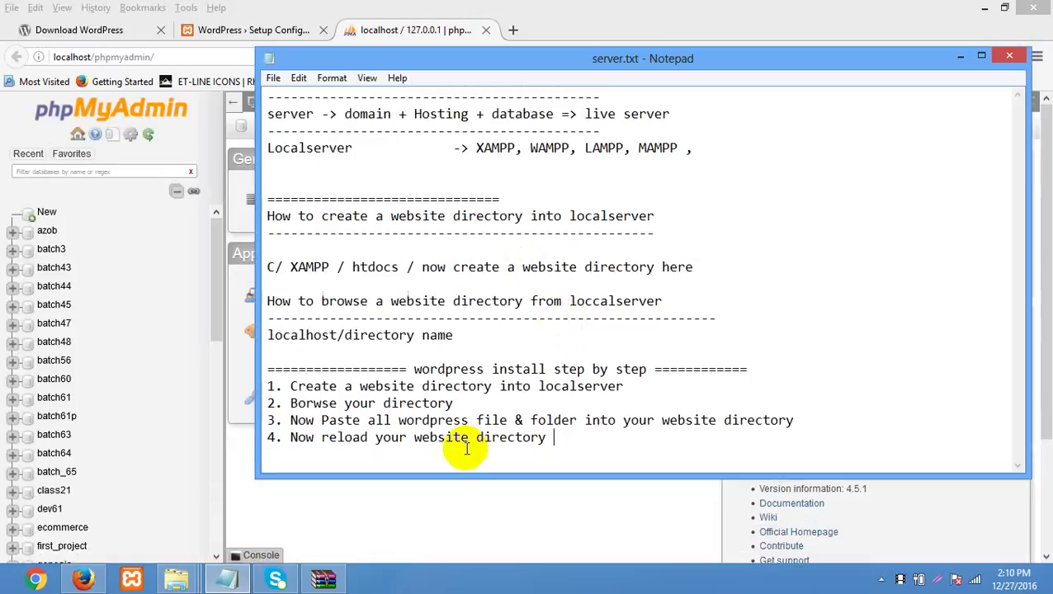
- Add steps '5. Now Install wordpress' and '6. Create database name and user with password' to server.txt
{"action": "left_click", "coordinate": [564, 439]}
{"action": "key", "text": "Return"}
{"action": "type", "text": "5"}
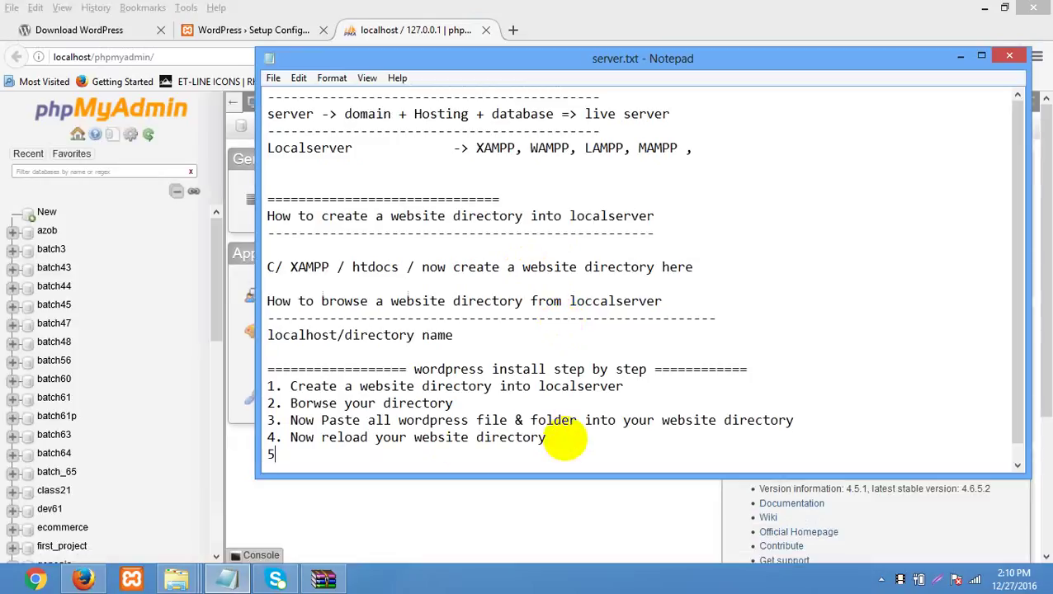
{"action": "type", "text": ". Now Install wordpress"}
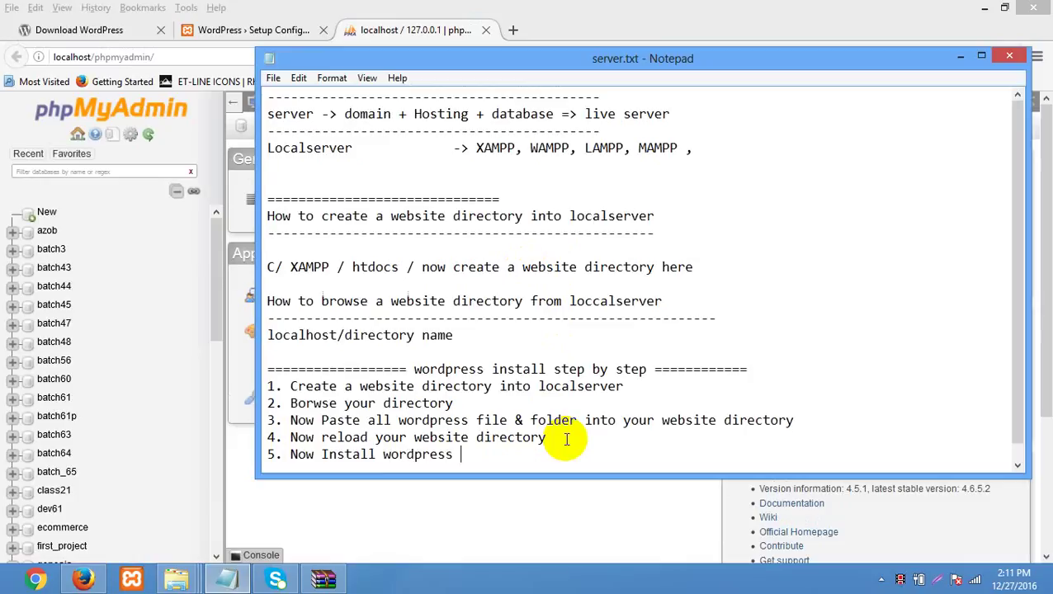
{"action": "key", "text": "Return"}
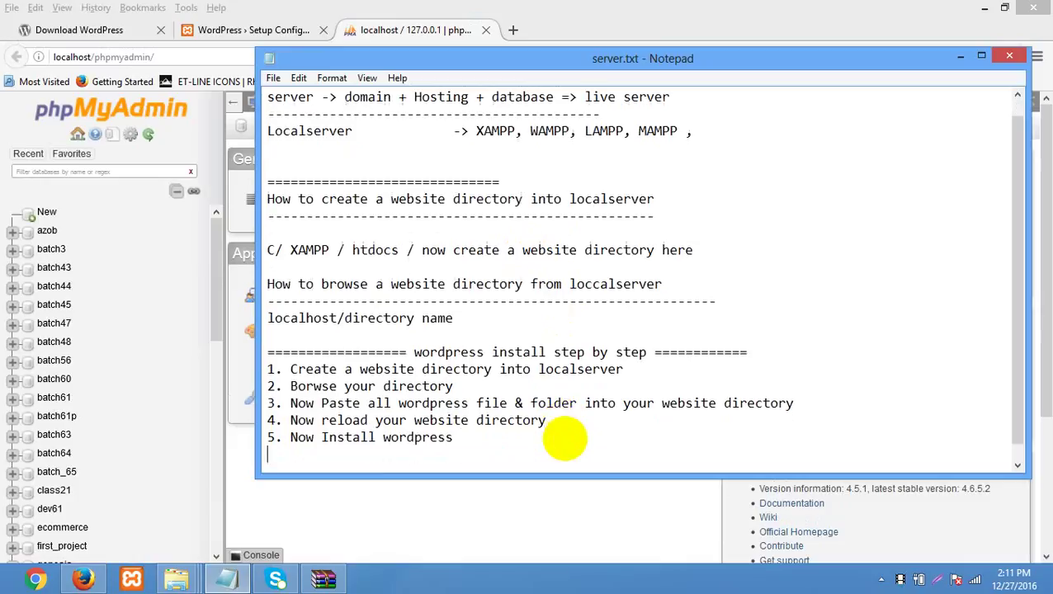
{"action": "type", "text": "6. Created"}
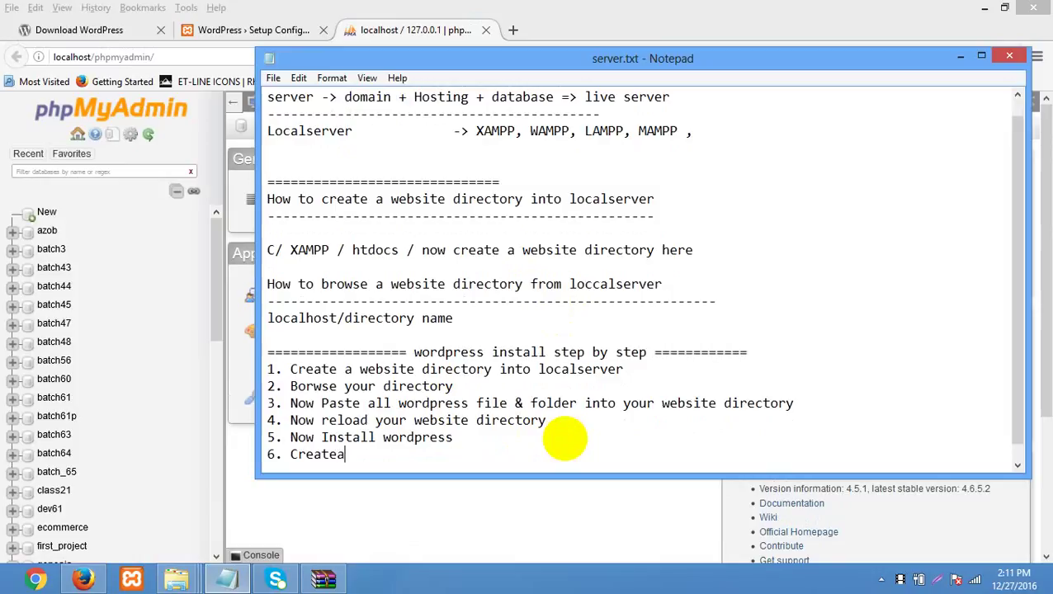
{"action": "key", "text": "BackSpace"}
{"action": "key", "text": "BackSpace"}
{"action": "type", "text": "database name and use"}
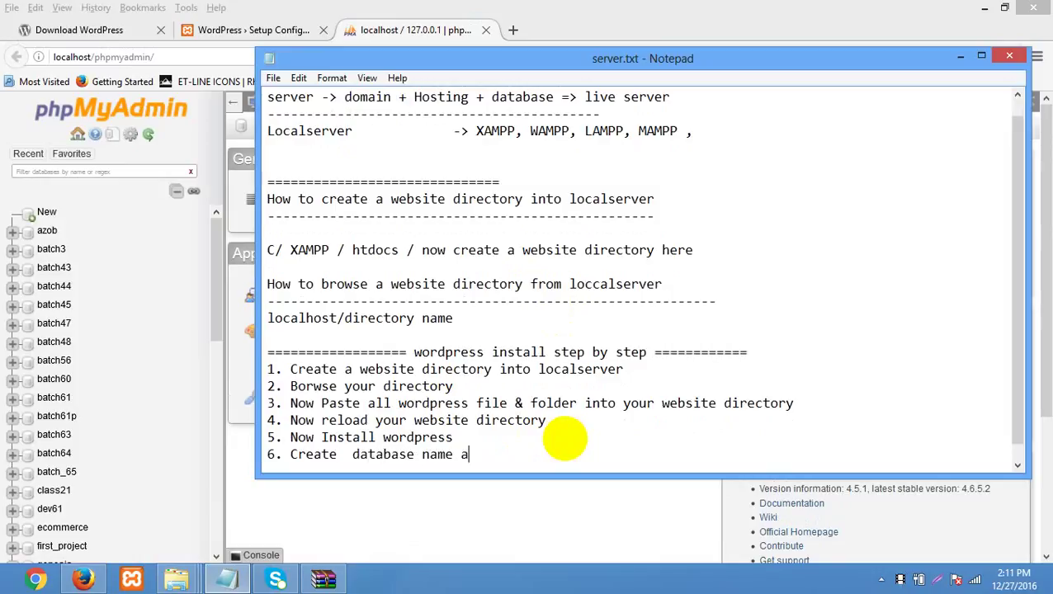
{"action": "type", "text": "r"}
{"action": "type", "text": " with"}
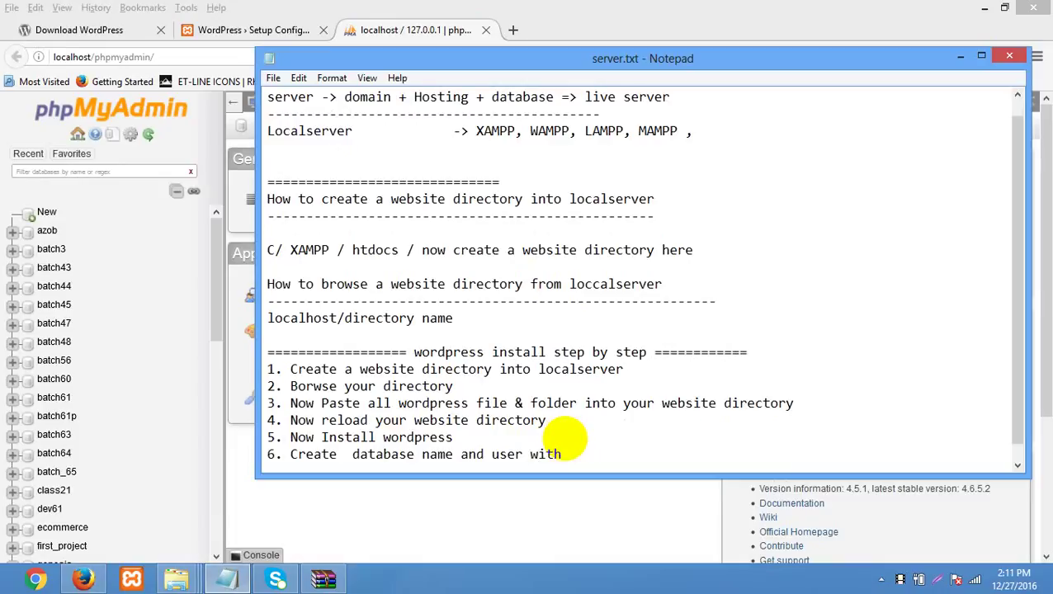
{"action": "type", "text": " password"}
- Add a 'localhost/phpmyadmin' line below step 6 in server.txt
{"action": "scroll", "coordinate": [567, 438], "scroll_direction": "down", "scroll_amount": 1}
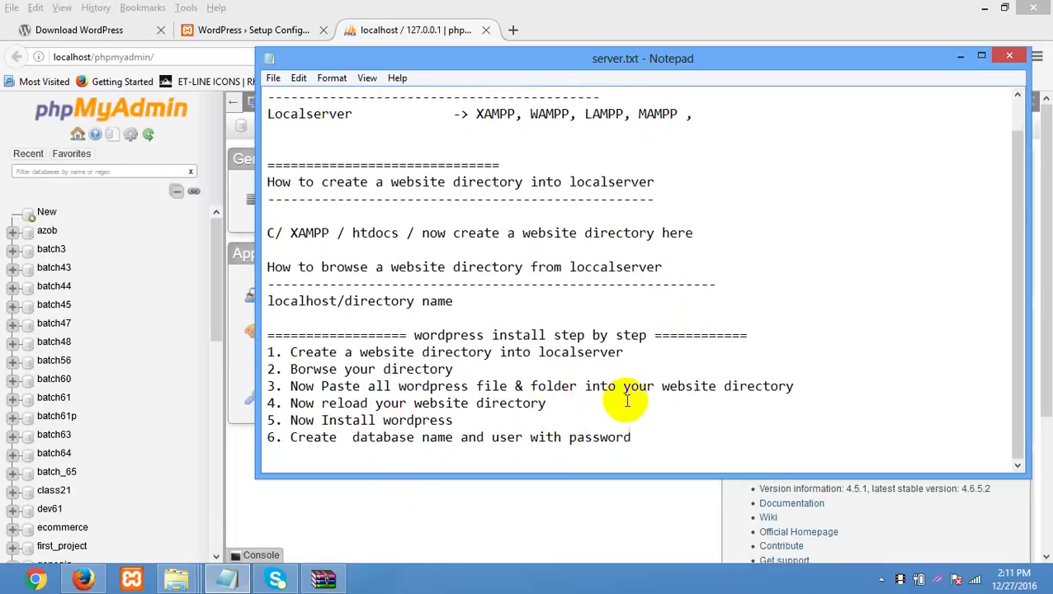
{"action": "key", "text": "Return"}
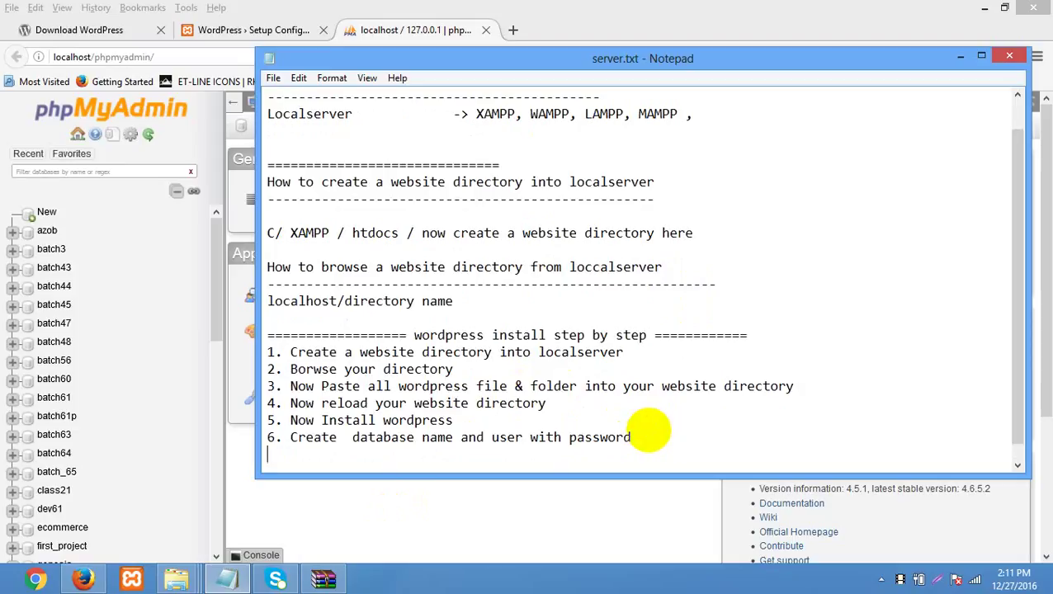
{"action": "key", "text": "Return"}
{"action": "type", "text": "loc"}
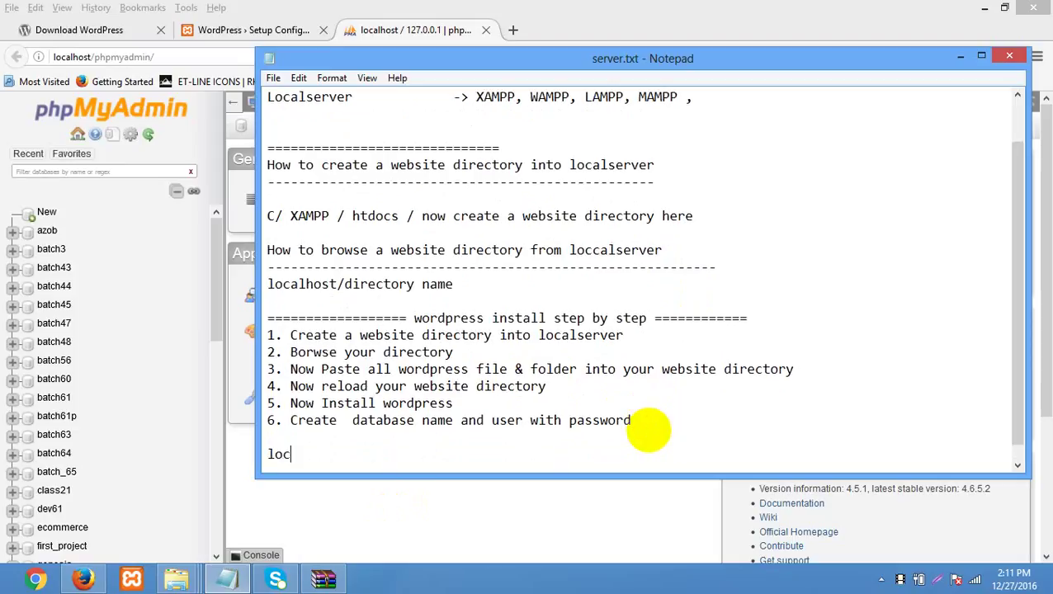
{"action": "type", "text": "alhost/phpmyadmin"}
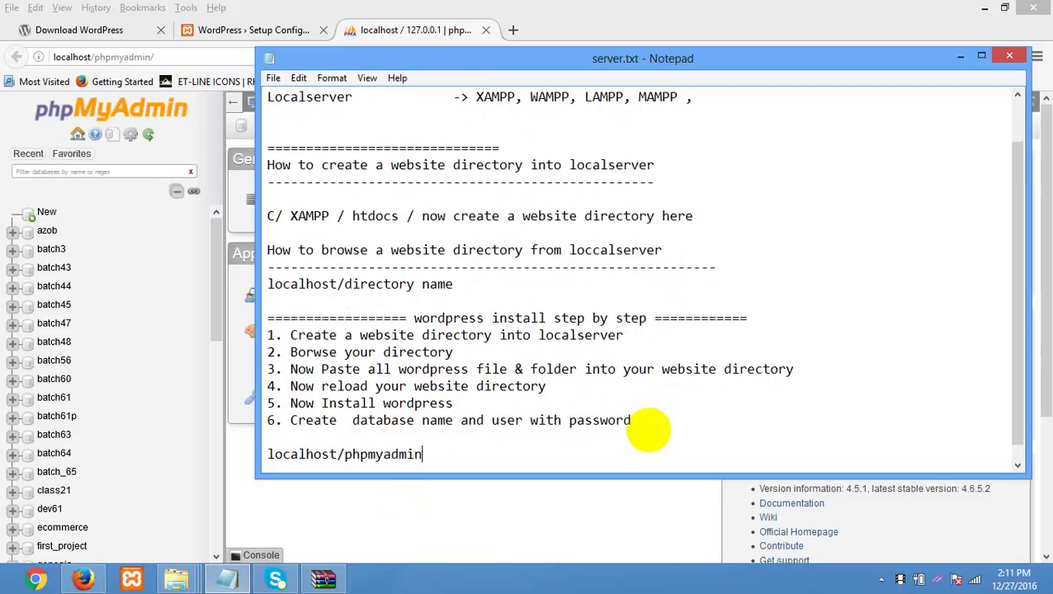
{"action": "scroll", "coordinate": [435, 446], "scroll_direction": "down", "scroll_amount": 1}
{"action": "left_click_drag", "start_coordinate": [435, 446], "coordinate": [153, 435]}
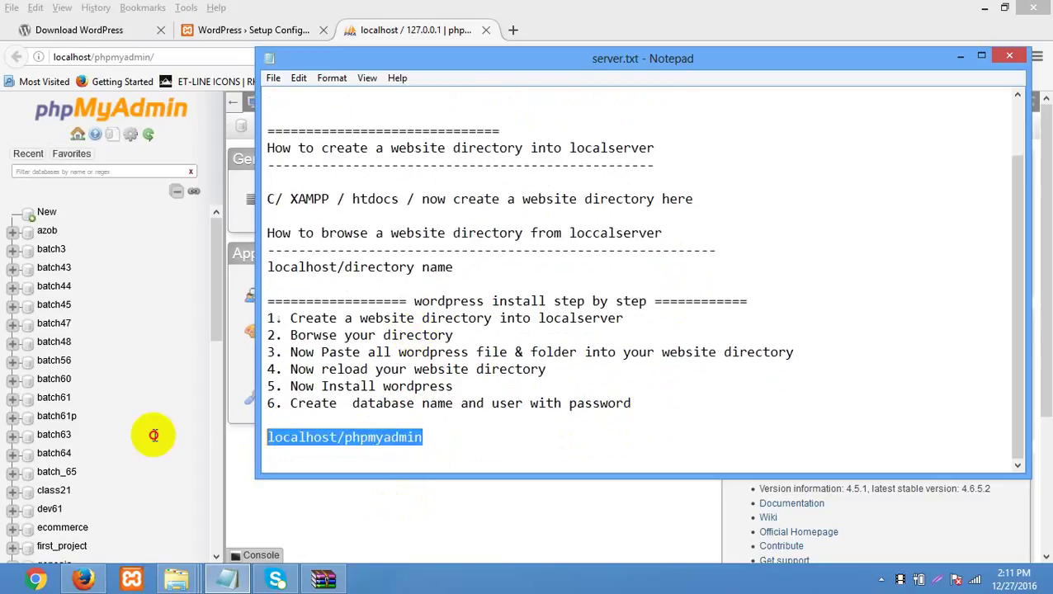
{"action": "left_click", "coordinate": [427, 458]}
- From phpMyAdmin's New page, create the batch66 database and open its empty structure page
{"action": "key", "text": "alt+Tab"}
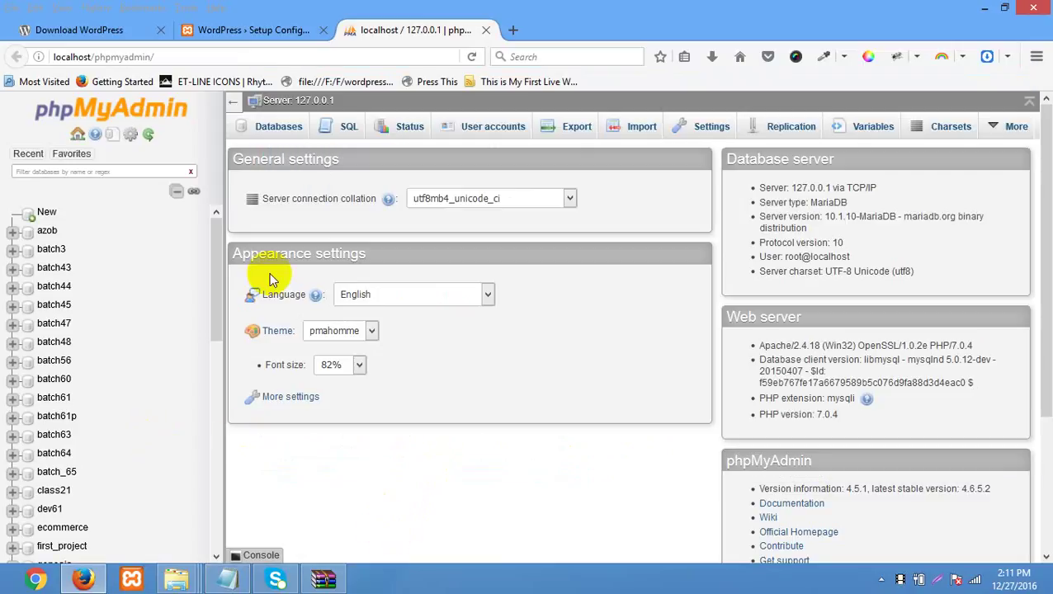
{"action": "left_click_drag", "start_coordinate": [153, 57], "coordinate": [28, 56]}
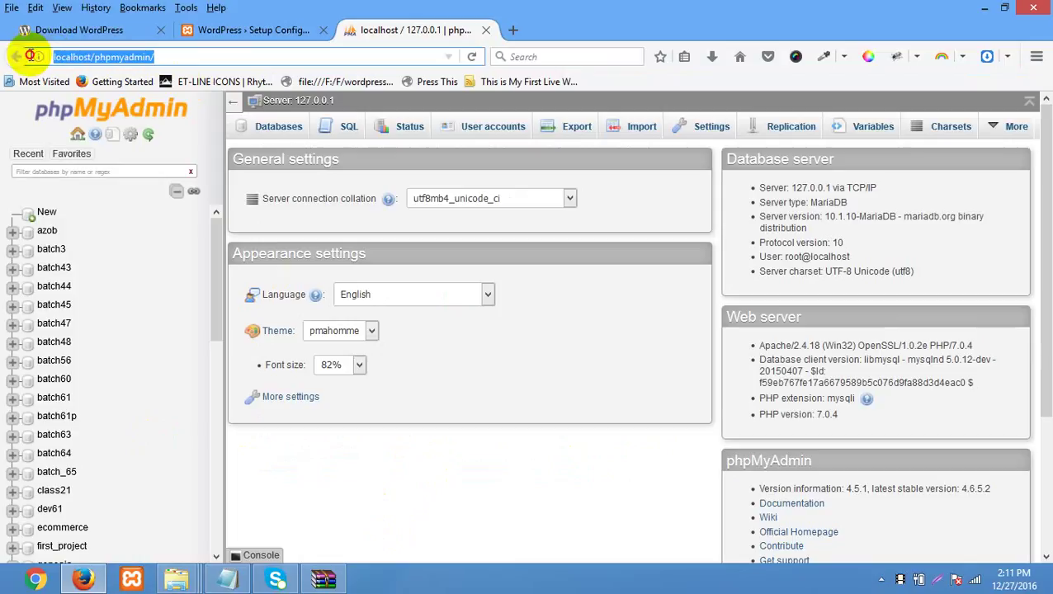
{"action": "left_click", "coordinate": [466, 328]}
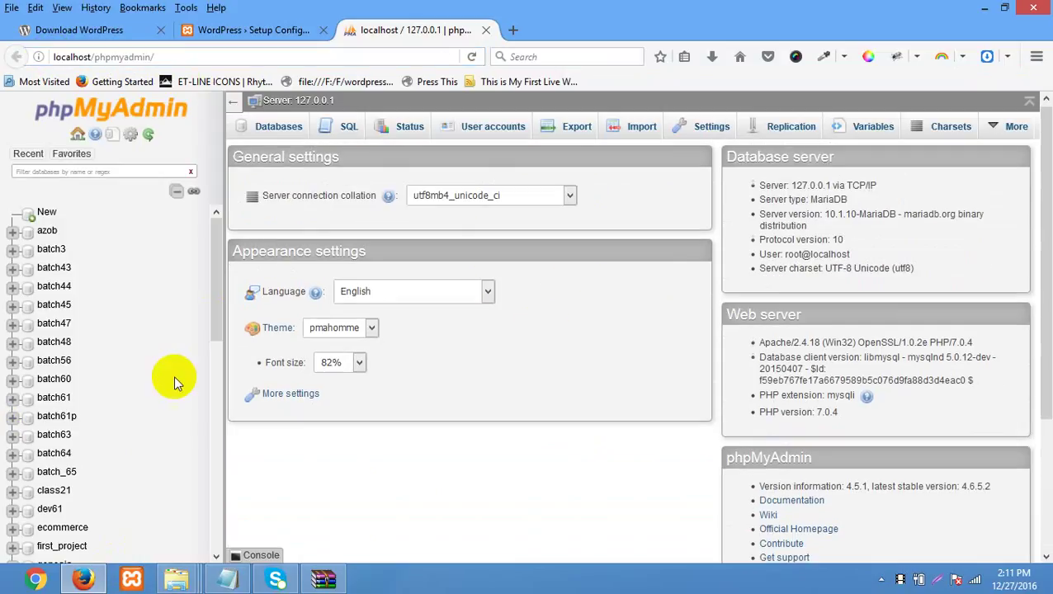
{"action": "left_click", "coordinate": [51, 249]}
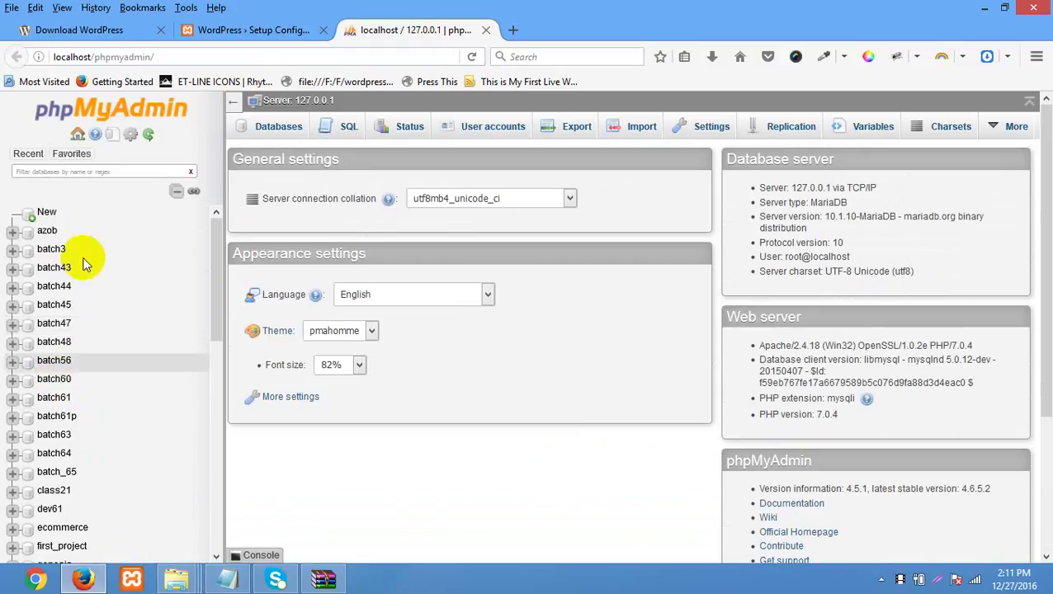
{"action": "left_click", "coordinate": [45, 216]}
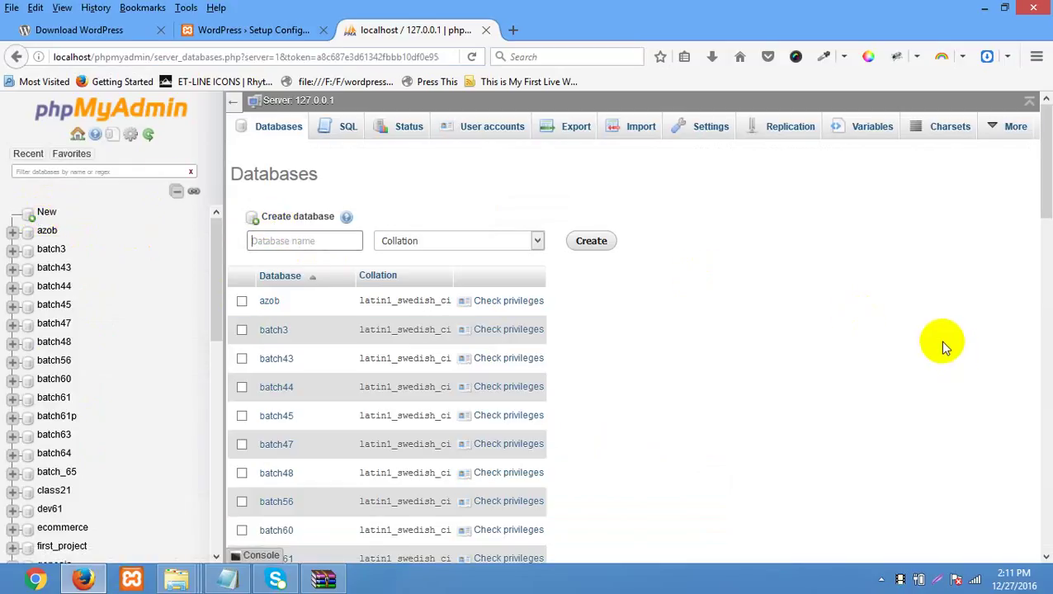
{"action": "type", "text": "batch66"}
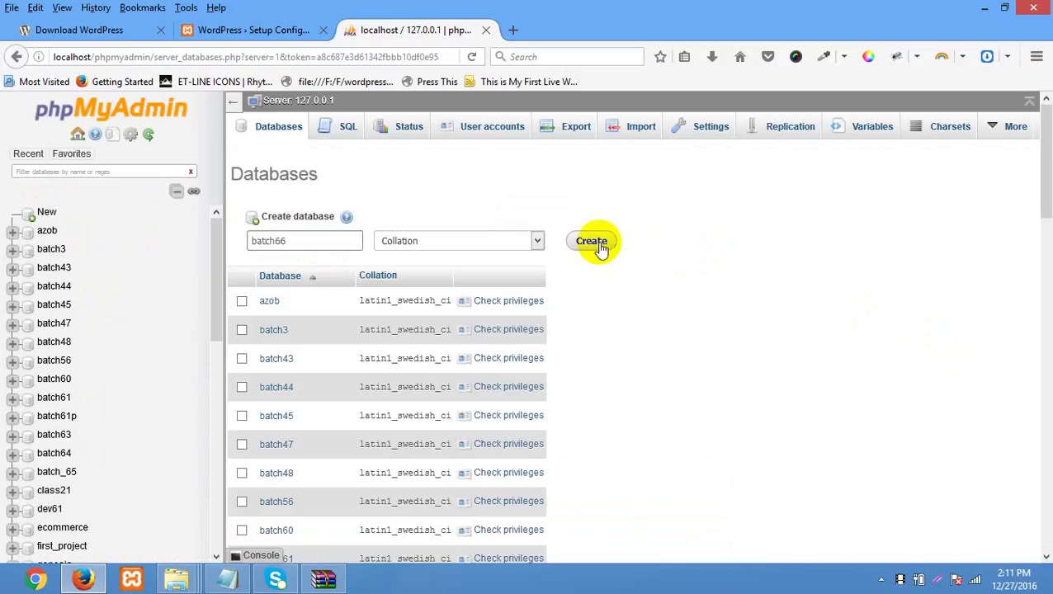
{"action": "left_click", "coordinate": [593, 244]}
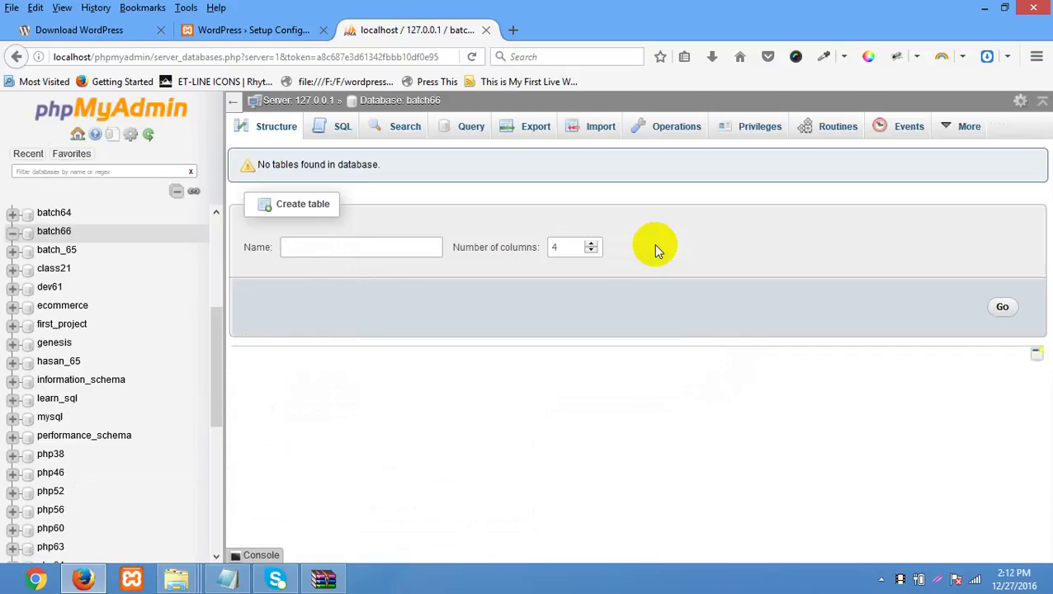
{"action": "left_click", "coordinate": [54, 233]}
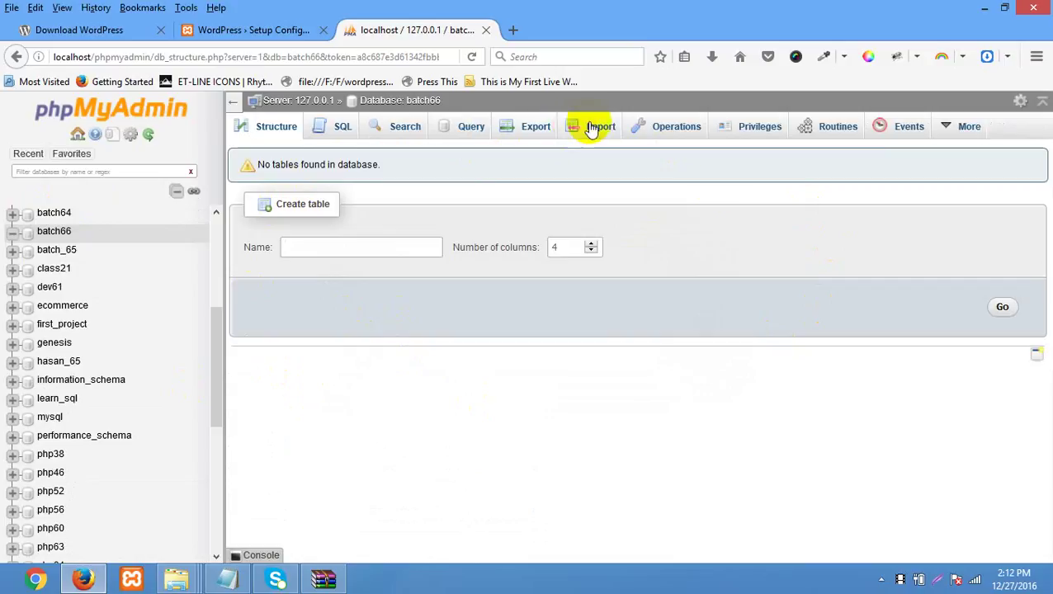
- List the six users with access to batch66, highlight root, then return to WordPress setup
{"action": "left_click", "coordinate": [757, 136]}
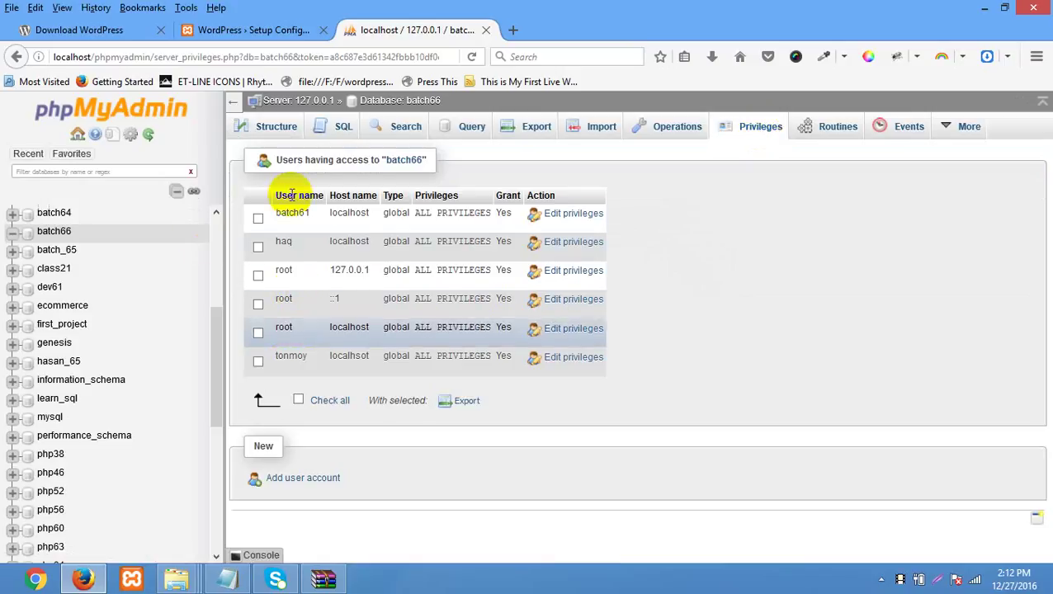
{"action": "double_click", "coordinate": [283, 299]}
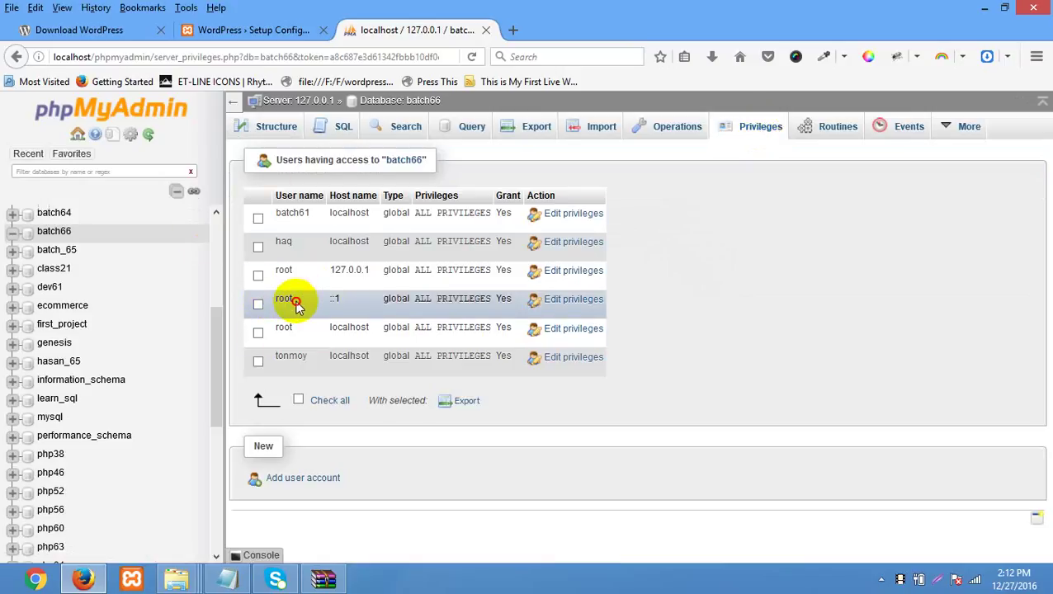
{"action": "left_click", "coordinate": [290, 305]}
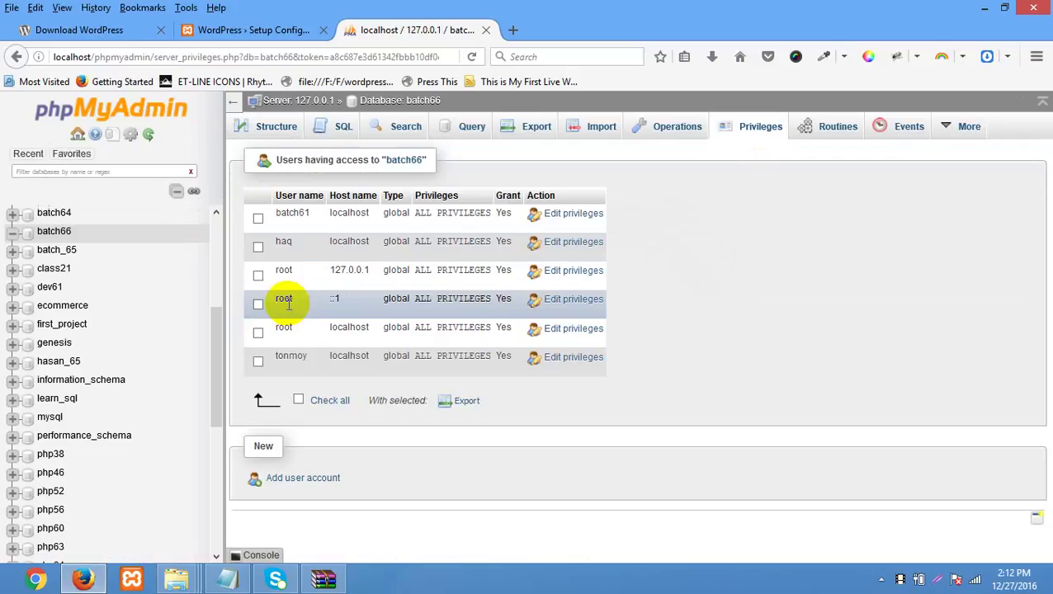
{"action": "left_click_drag", "start_coordinate": [264, 300], "coordinate": [293, 302]}
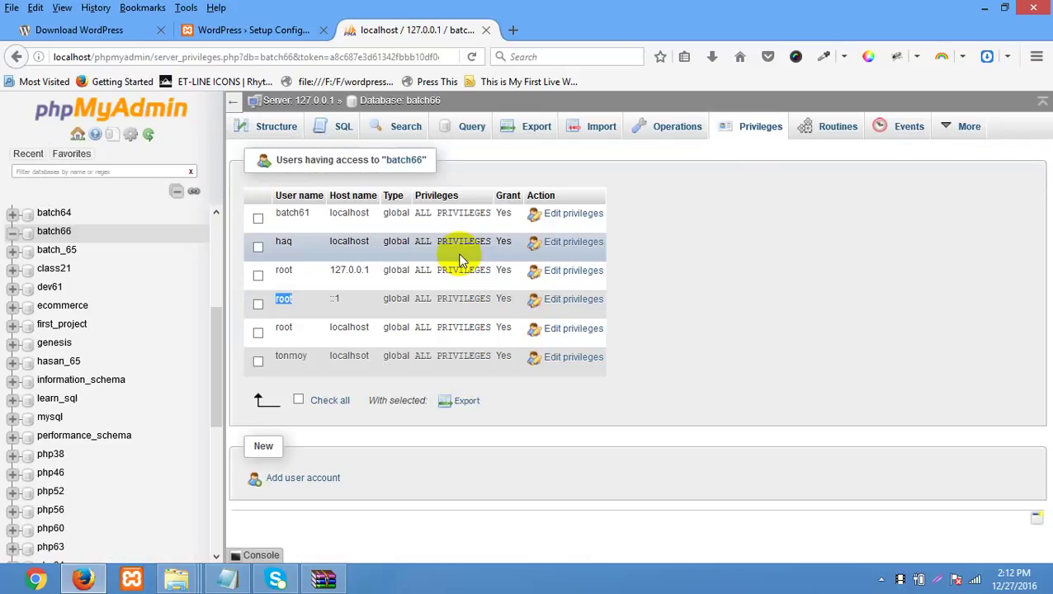
{"action": "left_click", "coordinate": [260, 31]}
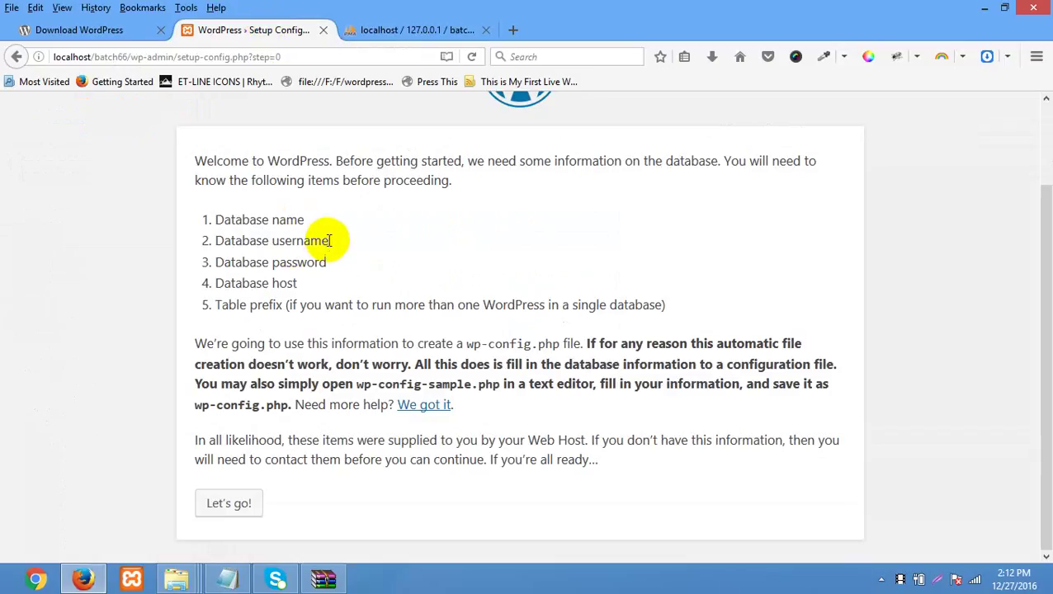
- Review the required database username and password items, then begin adding a phpMyAdmin user account
{"action": "left_click_drag", "start_coordinate": [330, 240], "coordinate": [185, 256]}
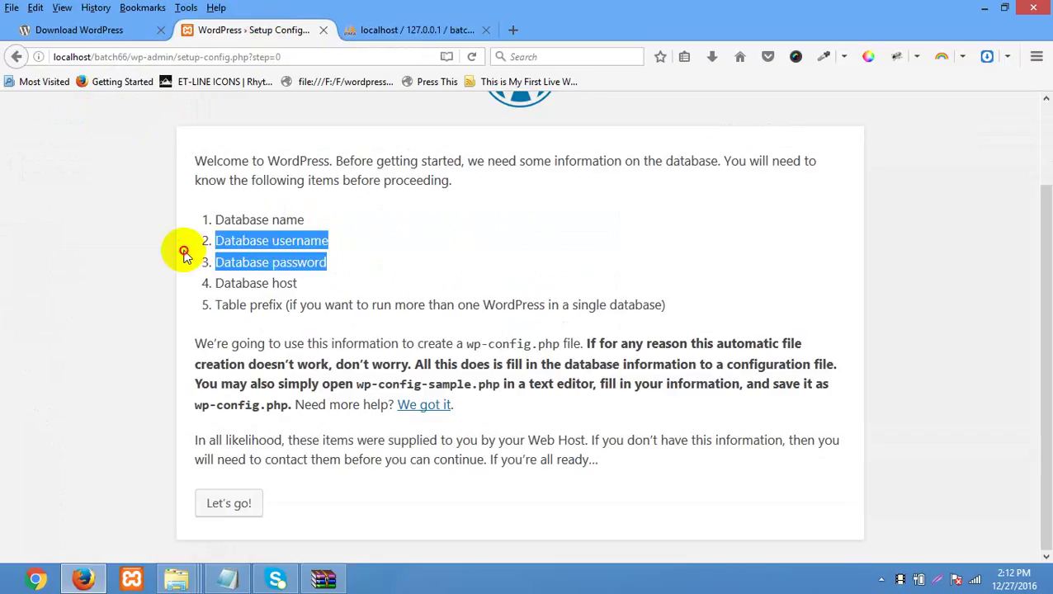
{"action": "left_click", "coordinate": [430, 269]}
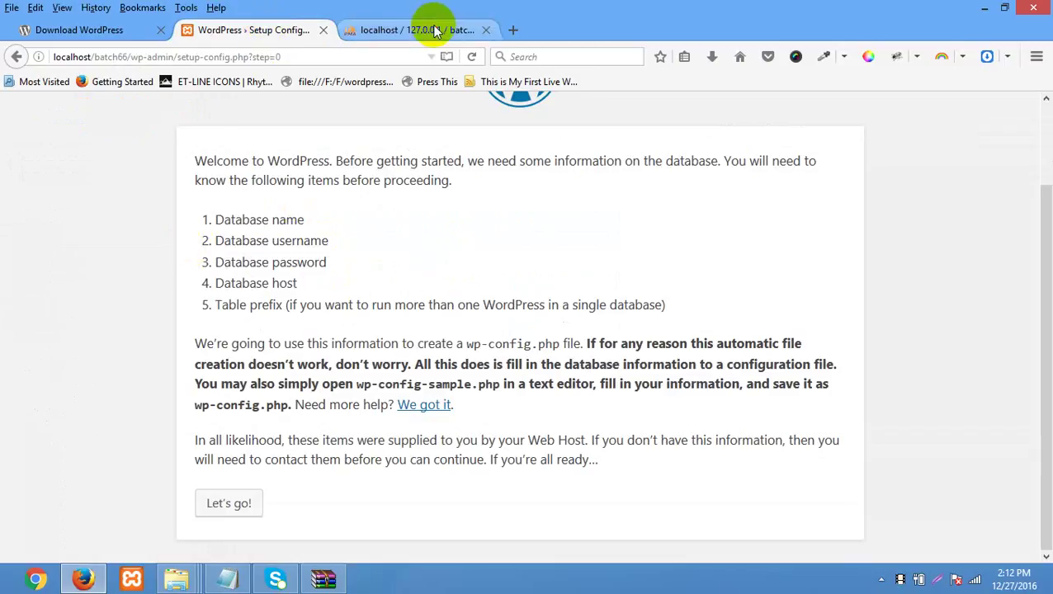
{"action": "left_click", "coordinate": [430, 28]}
{"action": "left_click", "coordinate": [304, 478]}
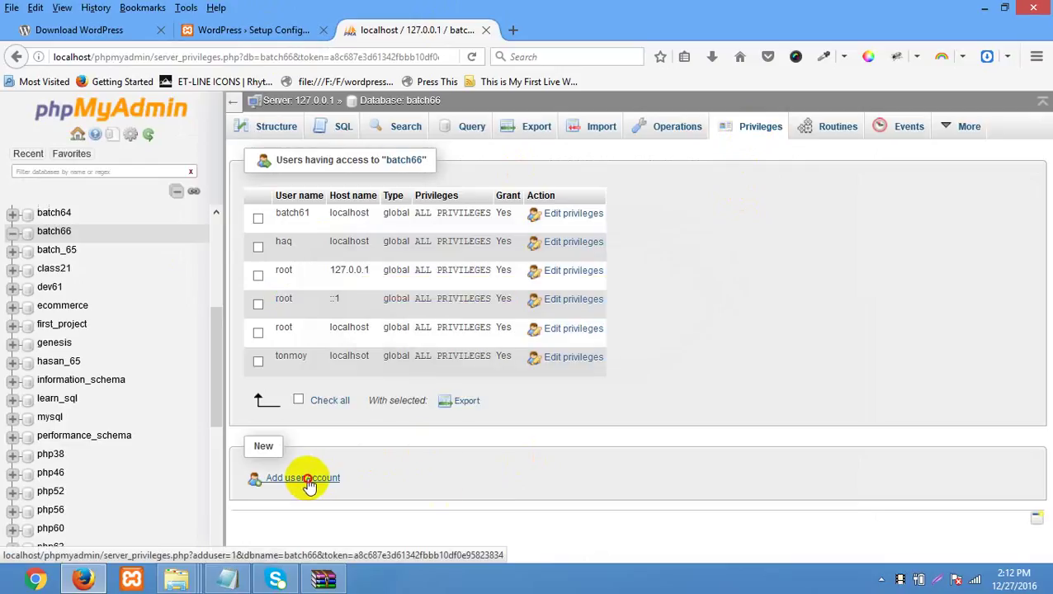
{"action": "left_click_drag", "start_coordinate": [307, 480], "coordinate": [526, 470]}
- Enter a new user name, host name localhost, and the account password twice
{"action": "left_click", "coordinate": [343, 501]}
{"action": "left_click", "coordinate": [310, 483]}
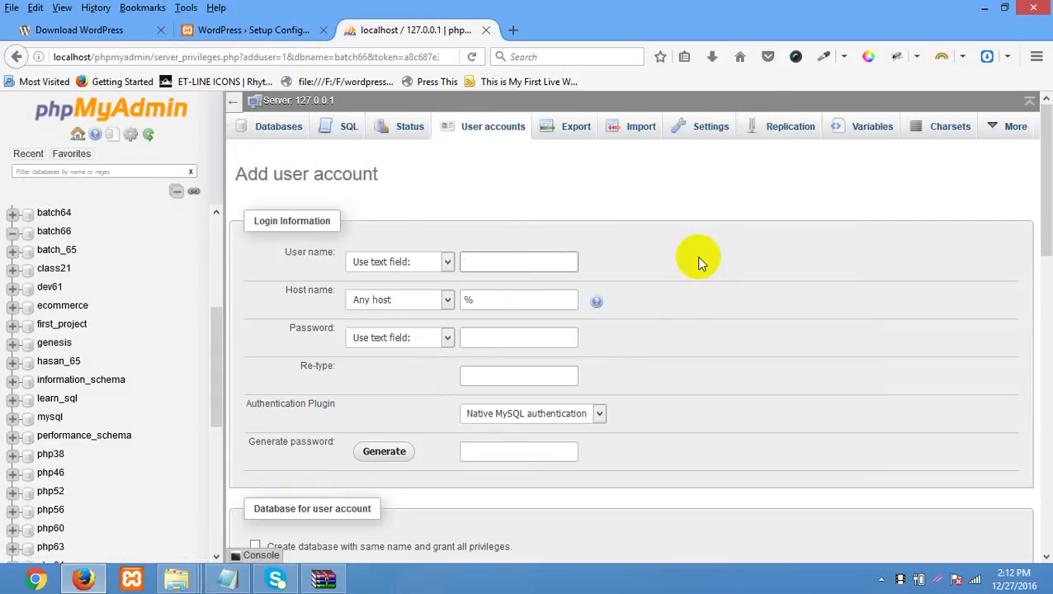
{"action": "type", "text": "asraf"}
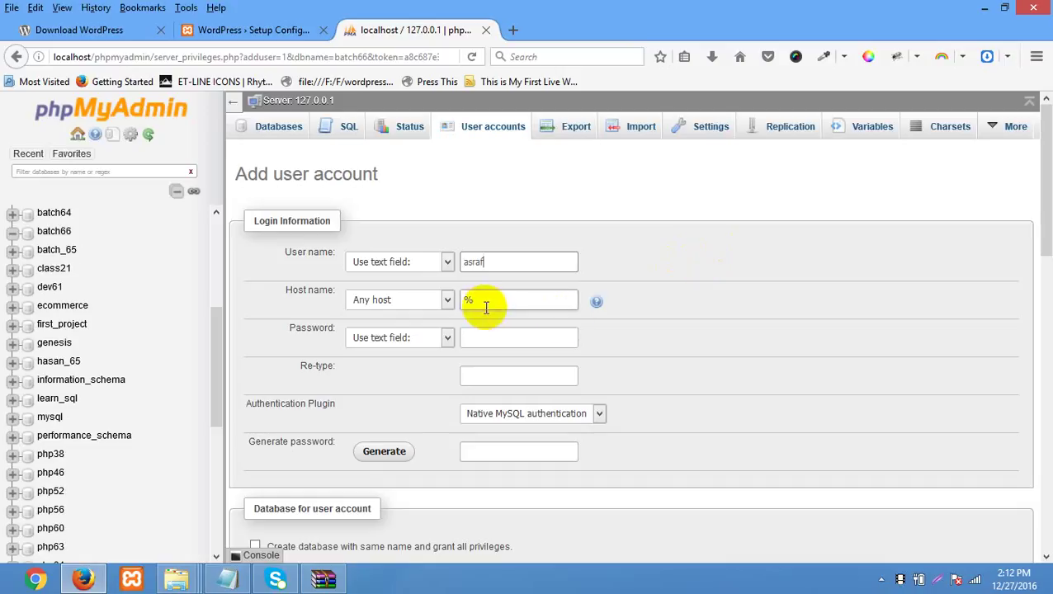
{"action": "double_click", "coordinate": [467, 300]}
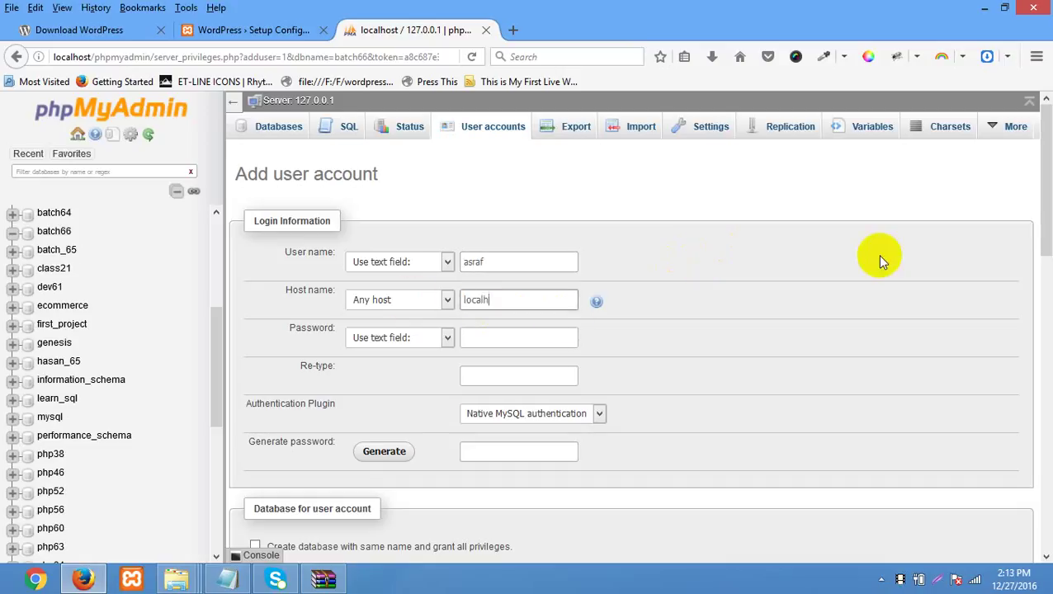
{"action": "left_click_drag", "start_coordinate": [495, 300], "coordinate": [425, 300]}
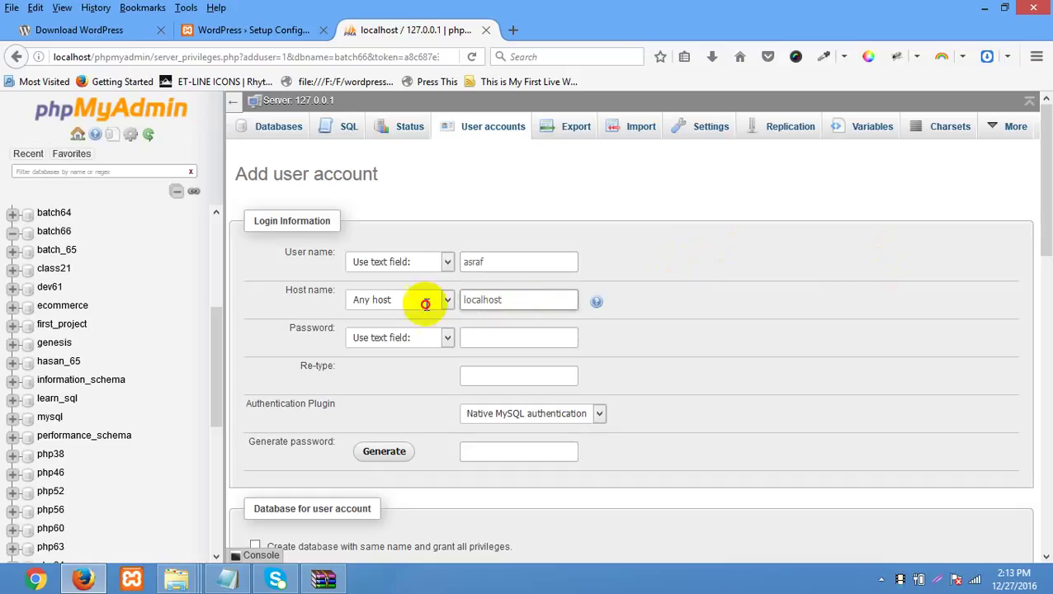
{"action": "left_click", "coordinate": [510, 339]}
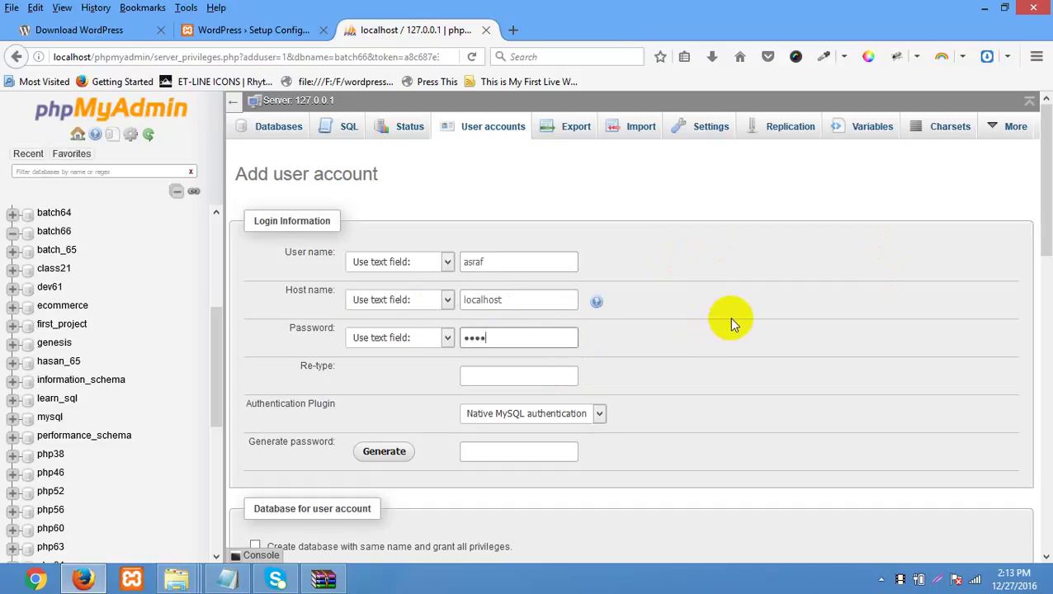
{"action": "type", "text": "1"}
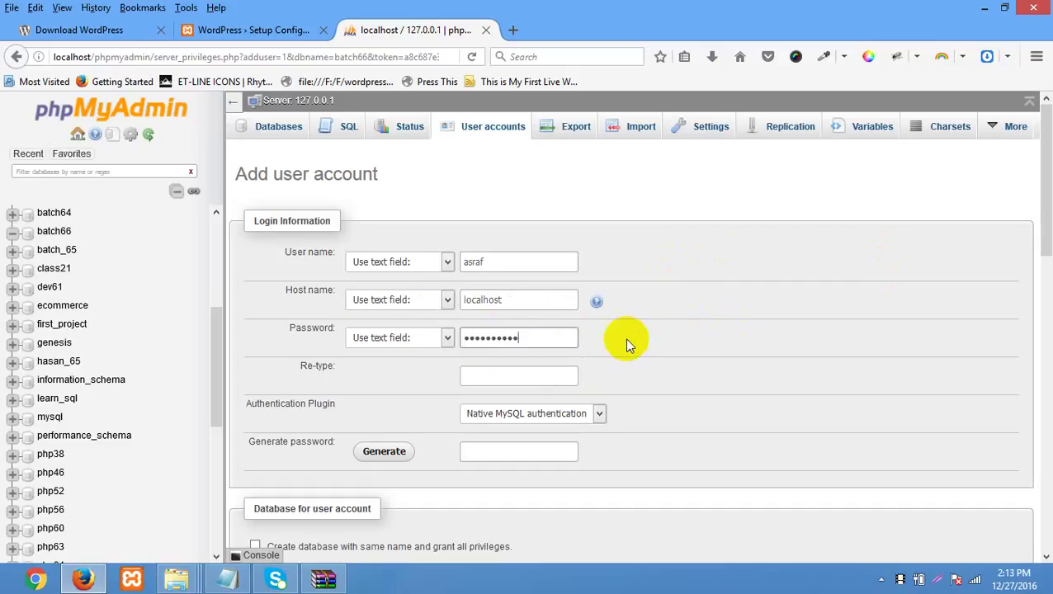
{"action": "left_click", "coordinate": [493, 371]}
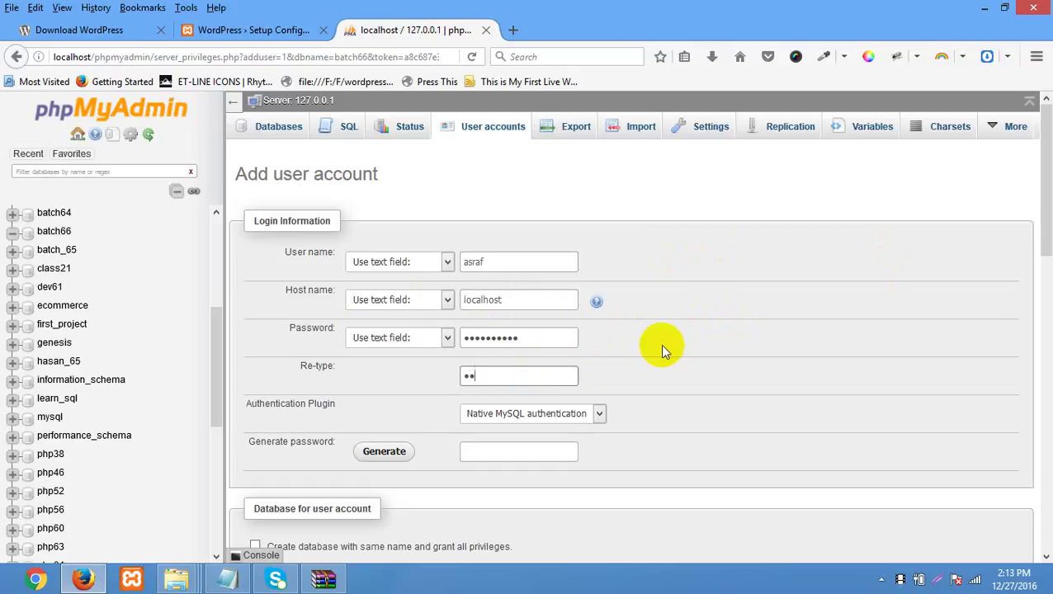
{"action": "type", "text": "12345678901"}
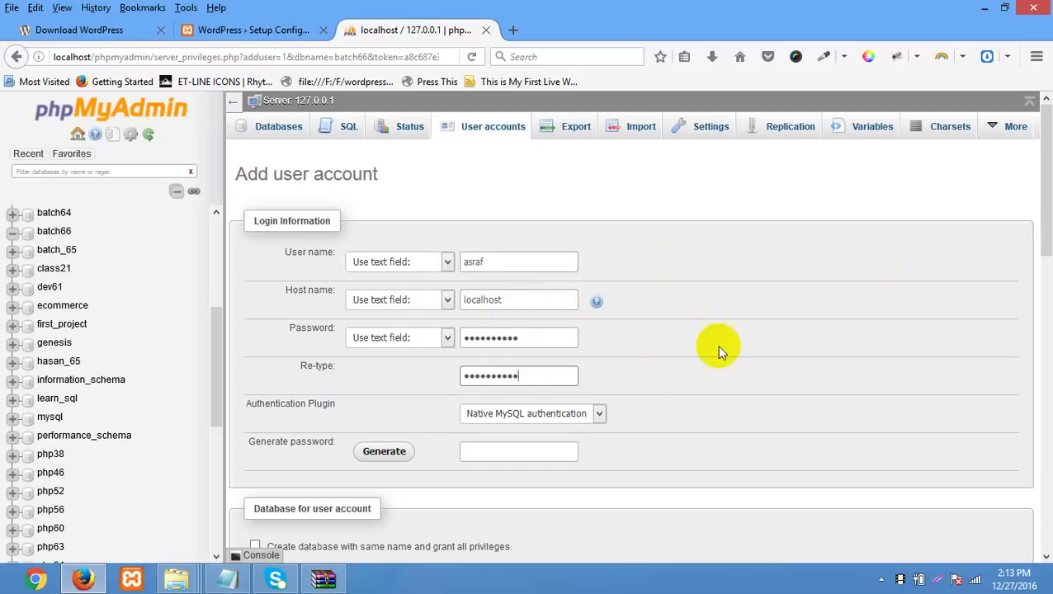
- Tick Check all to grant every global privilege and submit the new account
{"action": "scroll", "coordinate": [716, 345], "scroll_direction": "down", "scroll_amount": 1}
{"action": "scroll", "coordinate": [719, 334], "scroll_direction": "down", "scroll_amount": 2}
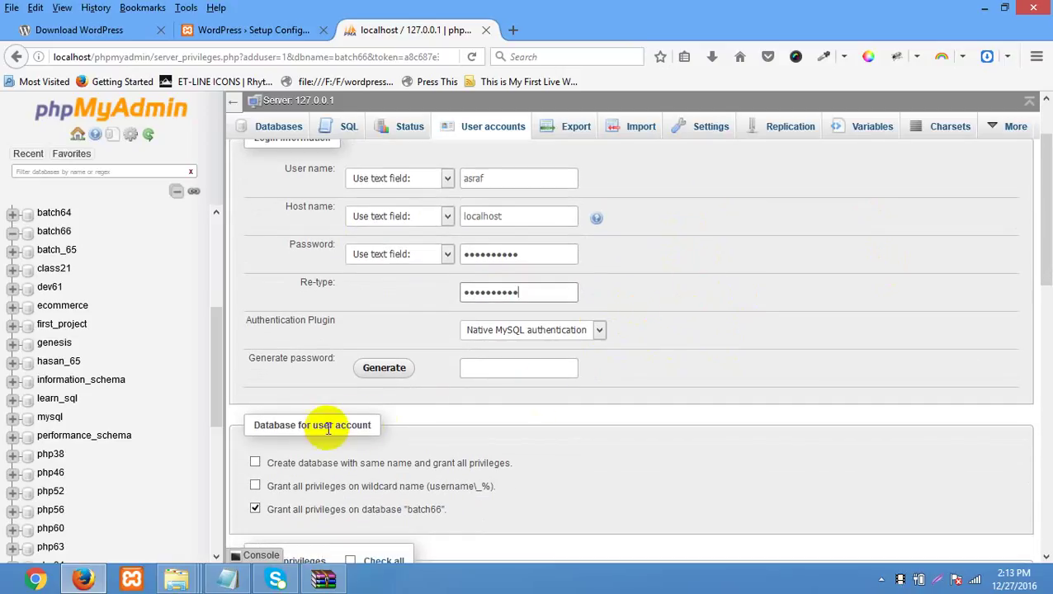
{"action": "scroll", "coordinate": [404, 365], "scroll_direction": "down", "scroll_amount": 3}
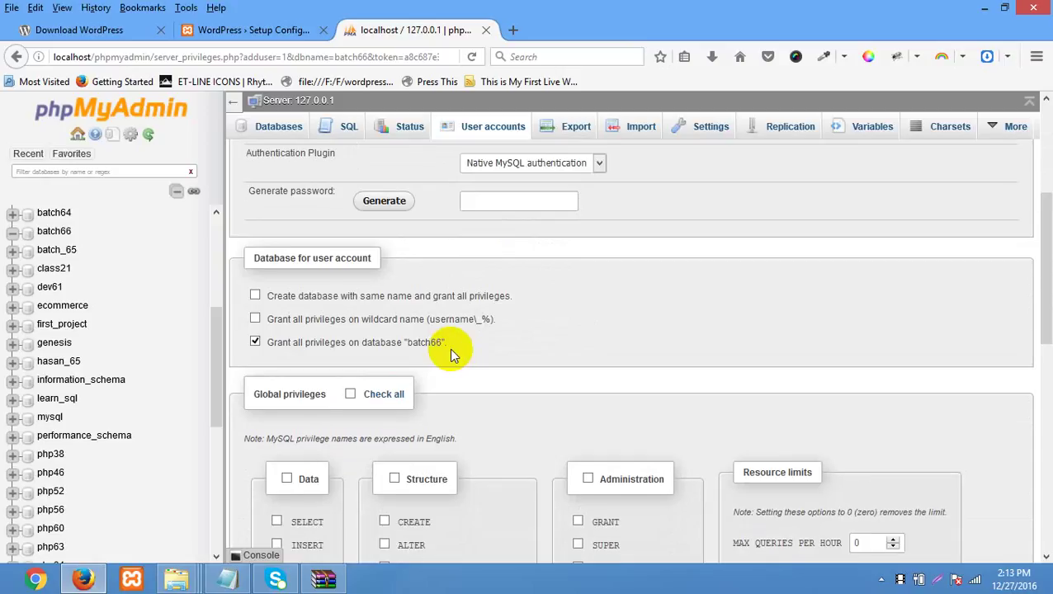
{"action": "scroll", "coordinate": [449, 348], "scroll_direction": "down", "scroll_amount": 3}
{"action": "scroll", "coordinate": [416, 219], "scroll_direction": "up", "scroll_amount": 2}
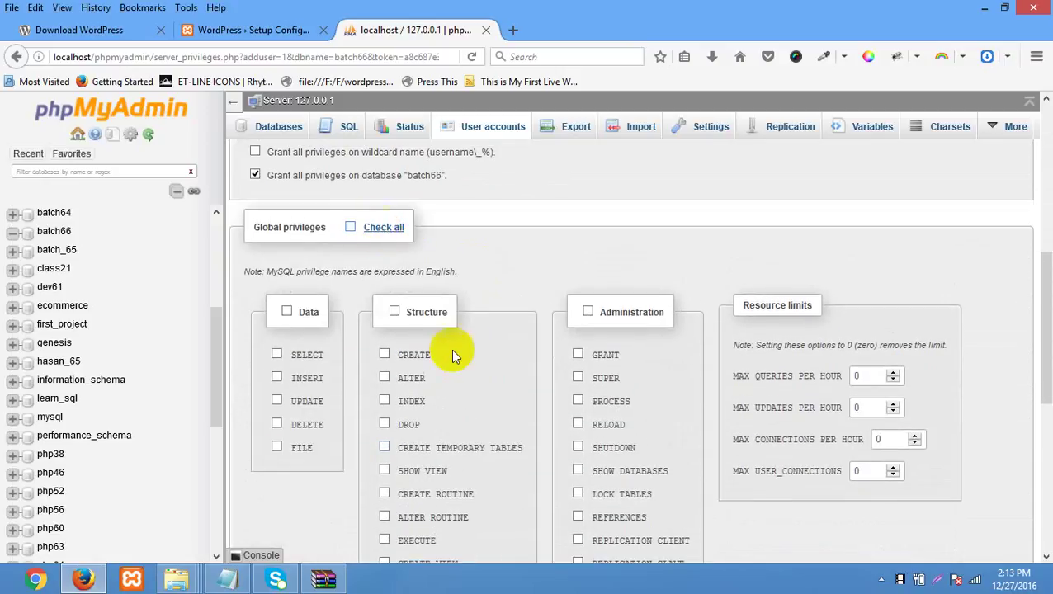
{"action": "left_click", "coordinate": [388, 231]}
{"action": "scroll", "coordinate": [949, 264], "scroll_direction": "down", "scroll_amount": 5}
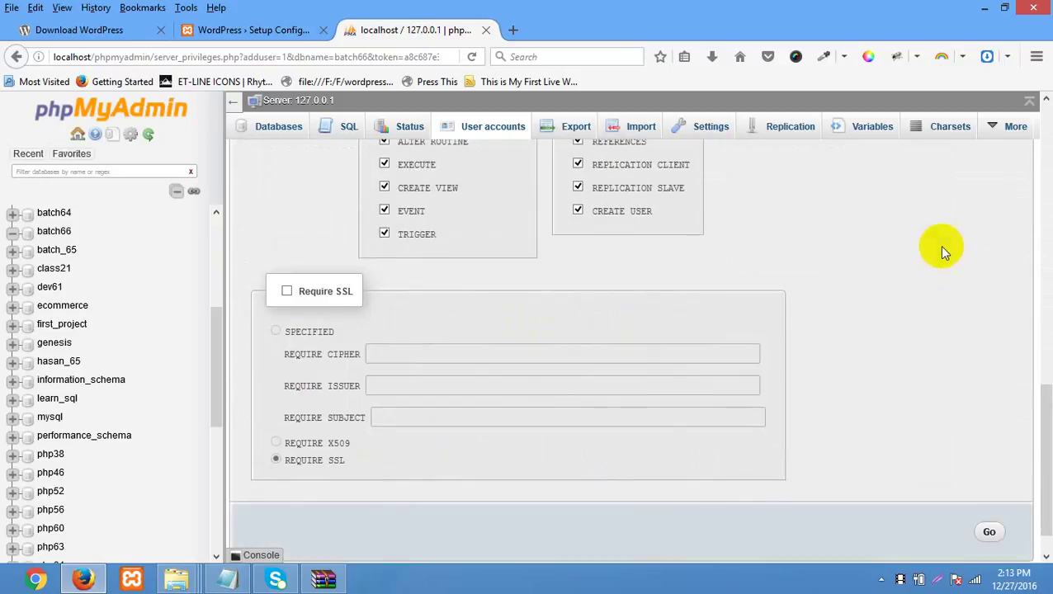
{"action": "left_click", "coordinate": [988, 492]}
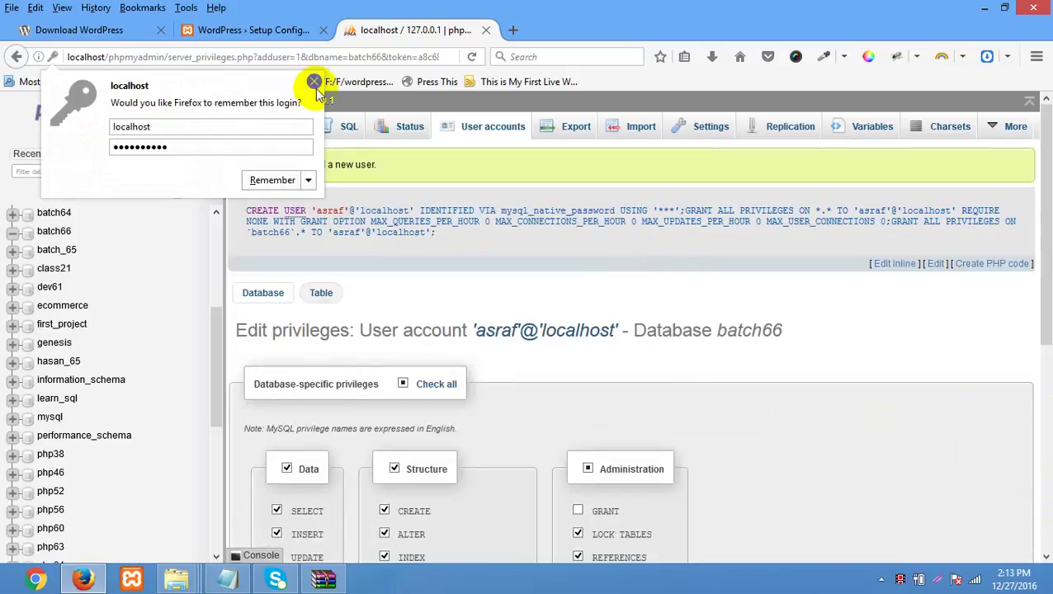
- Confirm the new user was added and check batch66's Privileges list before returning to setup
{"action": "left_click", "coordinate": [314, 81]}
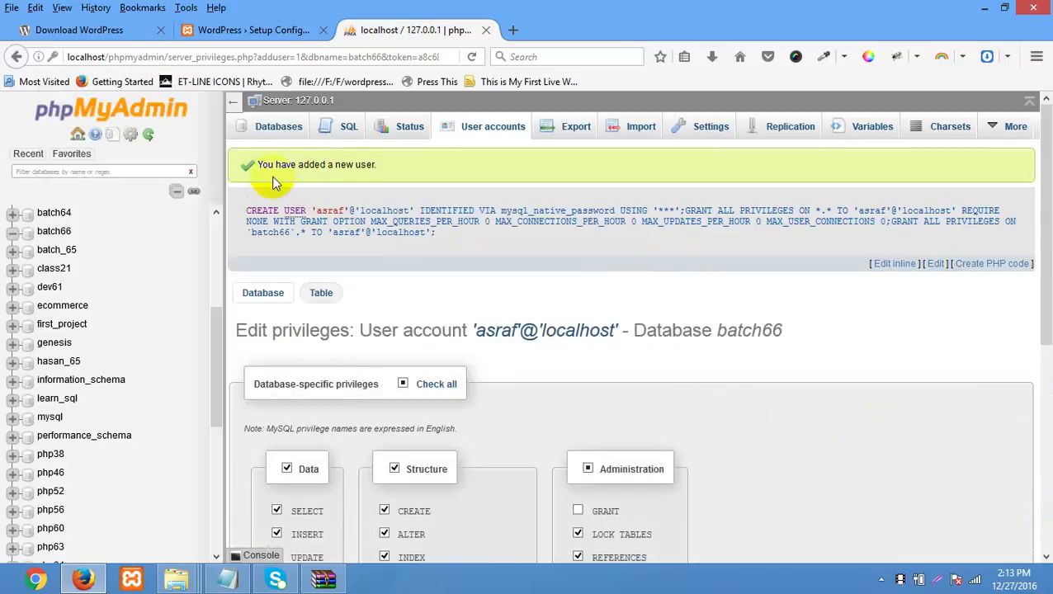
{"action": "left_click_drag", "start_coordinate": [257, 164], "coordinate": [376, 164]}
{"action": "left_click", "coordinate": [876, 168]}
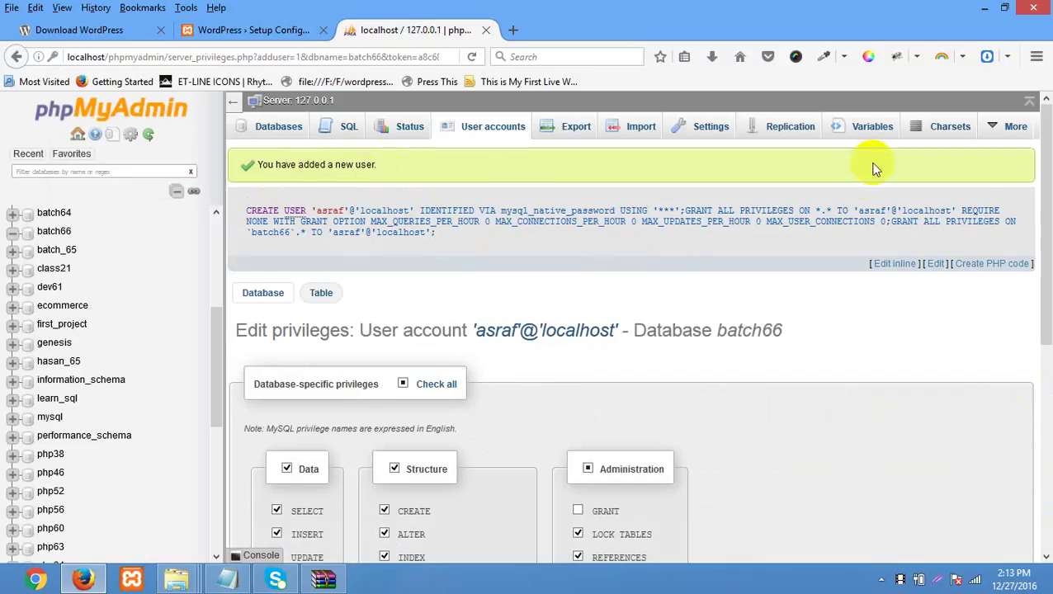
{"action": "left_click", "coordinate": [53, 234]}
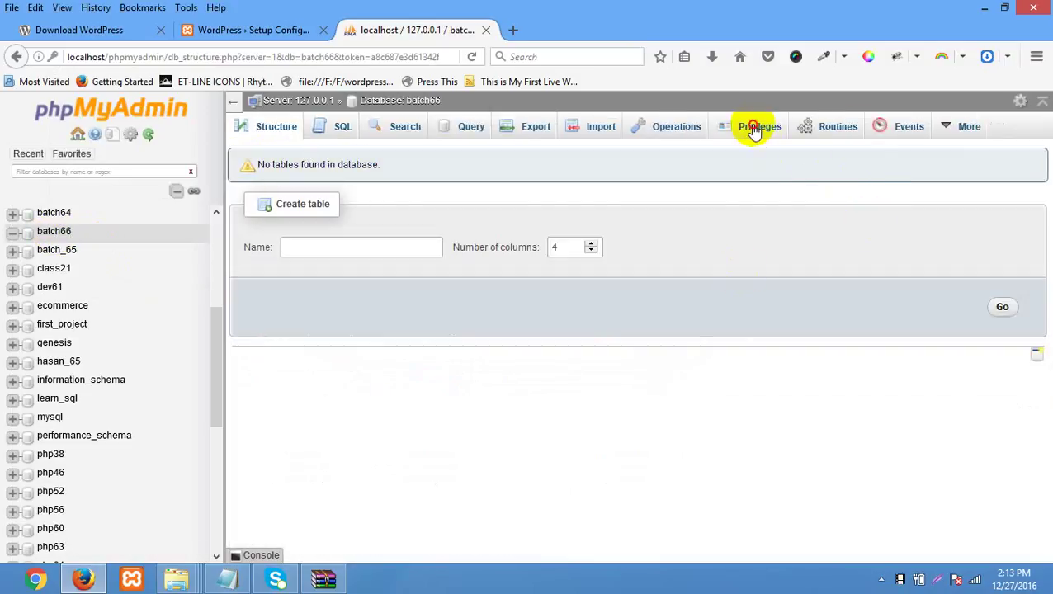
{"action": "left_click", "coordinate": [754, 130]}
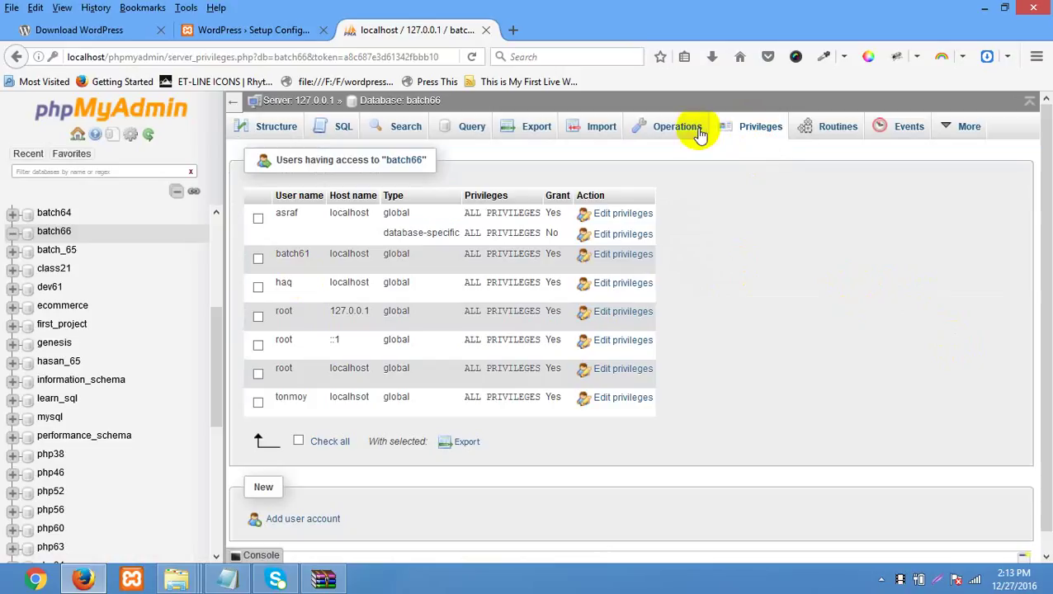
{"action": "left_click", "coordinate": [293, 31]}
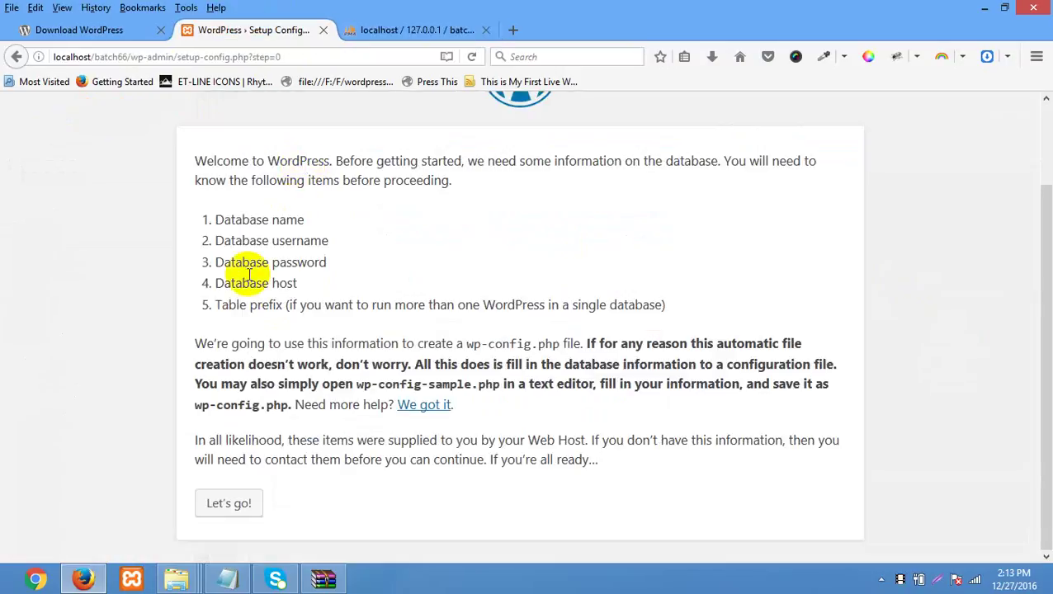
- Enter database name batch66, the new database username and its password
{"action": "left_click_drag", "start_coordinate": [211, 279], "coordinate": [373, 346]}
{"action": "left_click", "coordinate": [360, 238]}
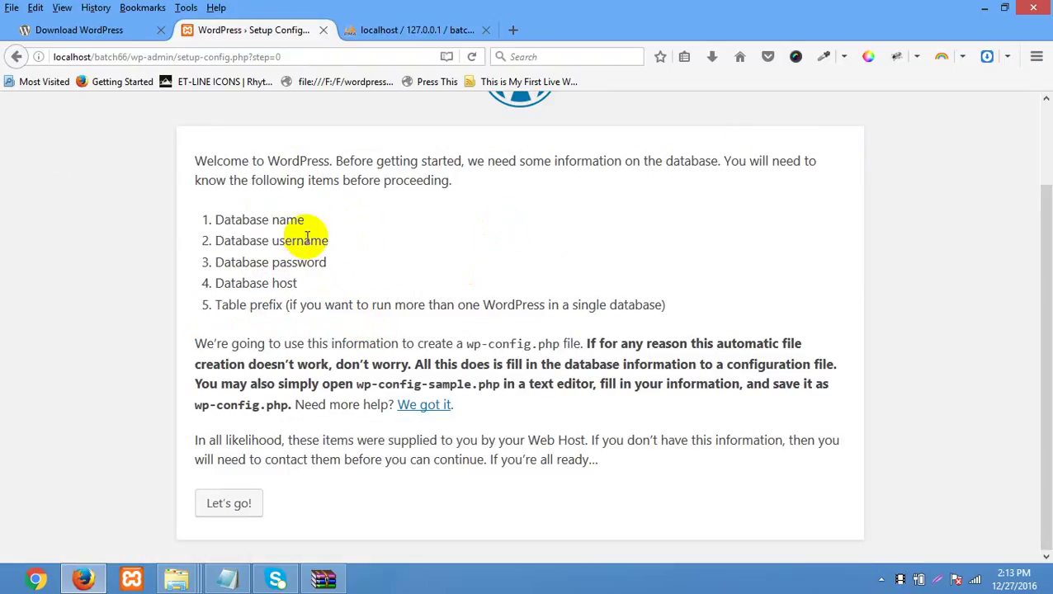
{"action": "left_click", "coordinate": [228, 503]}
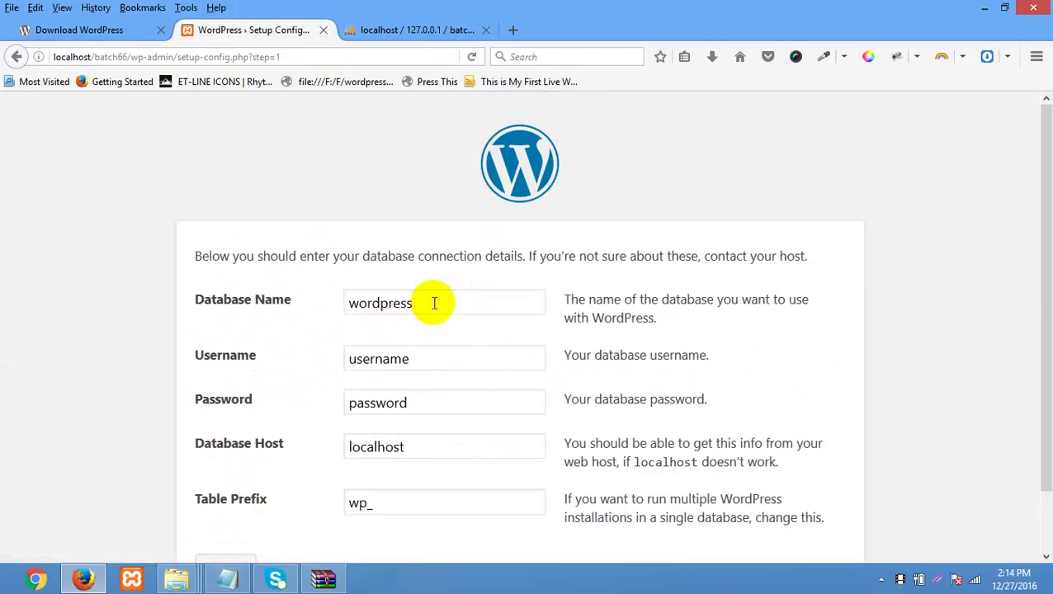
{"action": "left_click_drag", "start_coordinate": [435, 300], "coordinate": [277, 300]}
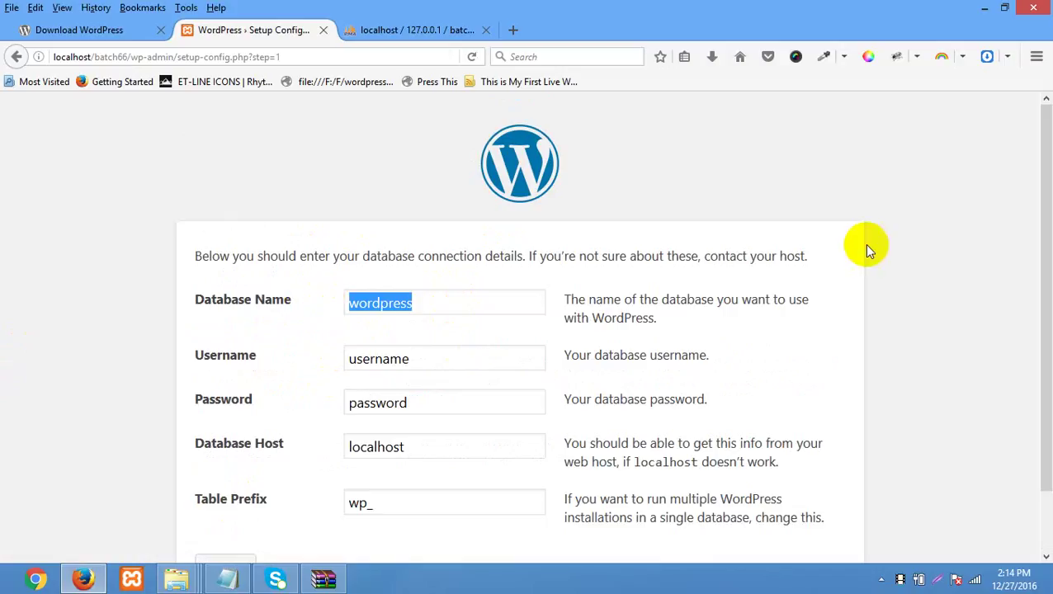
{"action": "type", "text": "batch66"}
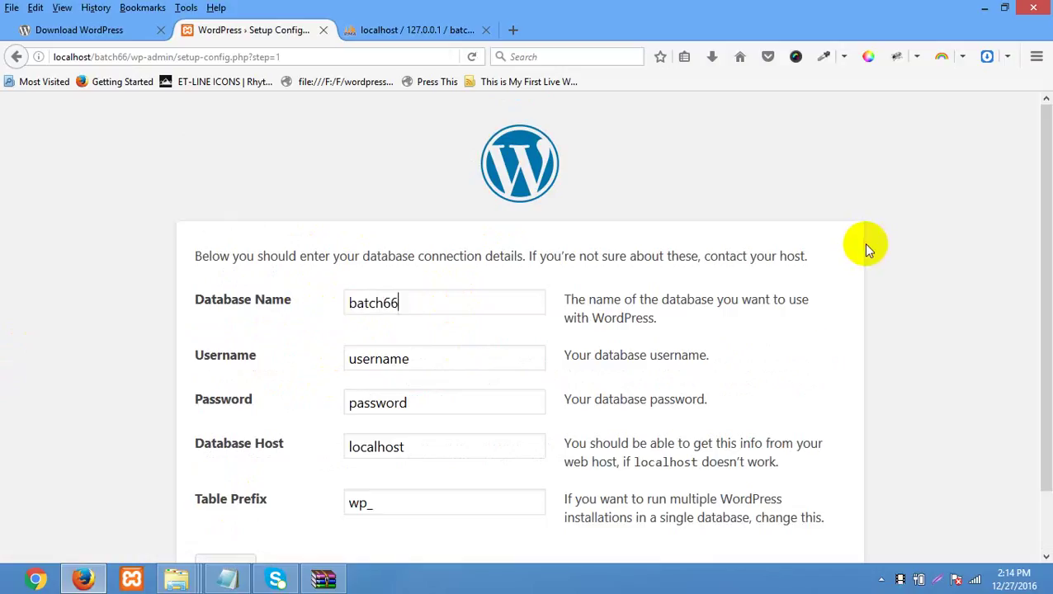
{"action": "double_click", "coordinate": [434, 362]}
{"action": "type", "text": "asraf"}
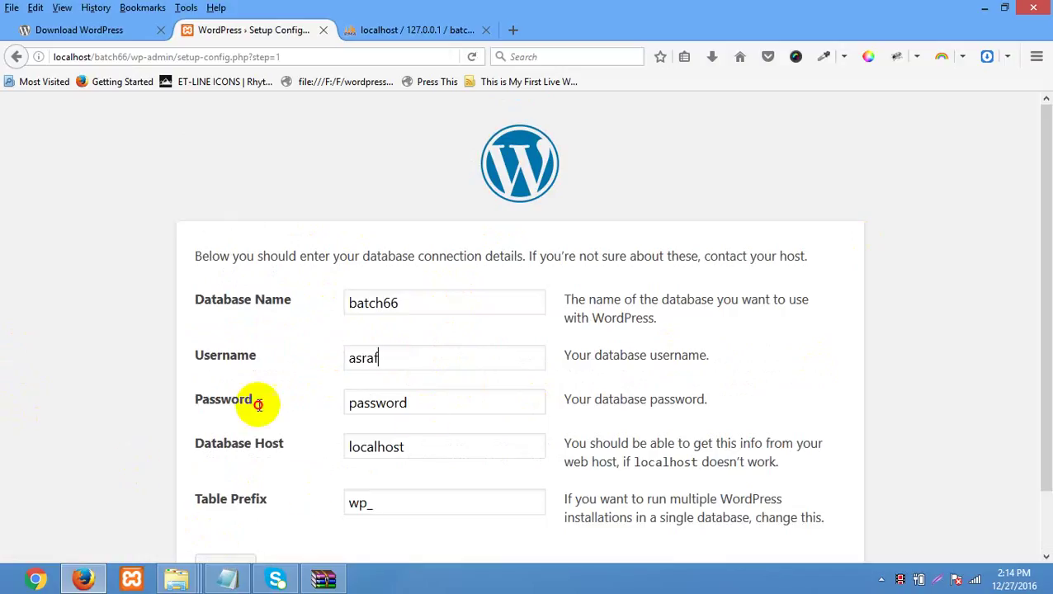
{"action": "left_click", "coordinate": [221, 404]}
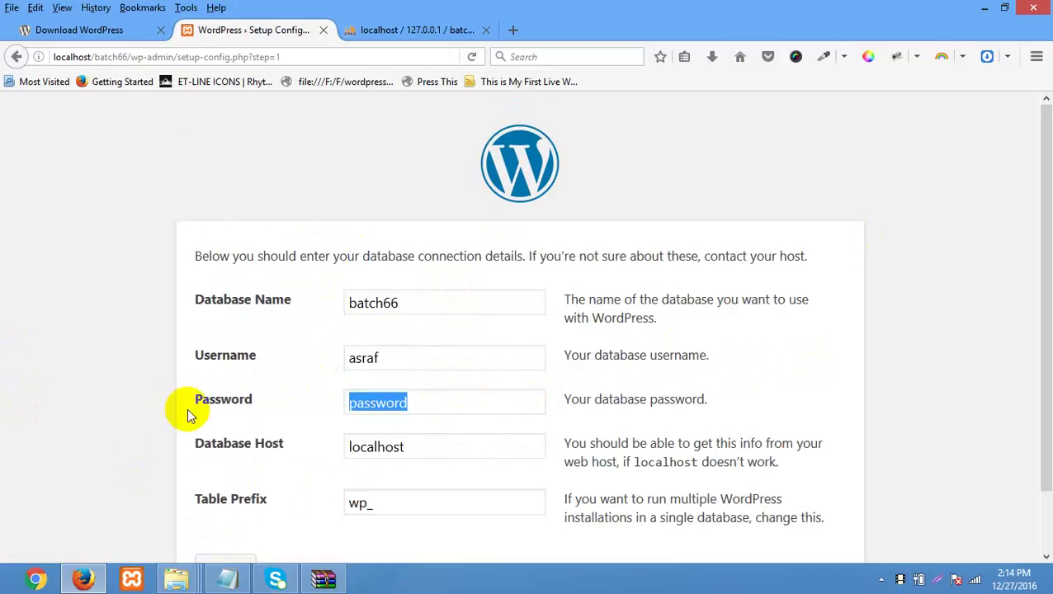
{"action": "type", "text": "1234567"}
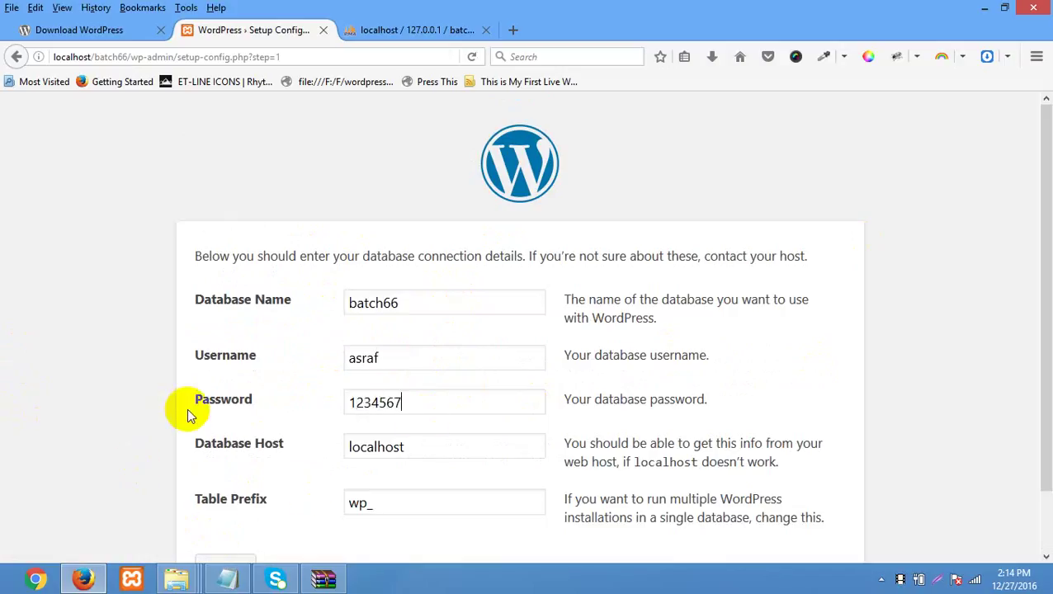
{"action": "type", "text": "890"}
- Keep database host localhost and table prefix wp_, then submit the connection details
{"action": "scroll", "coordinate": [651, 230], "scroll_direction": "down", "scroll_amount": 2}
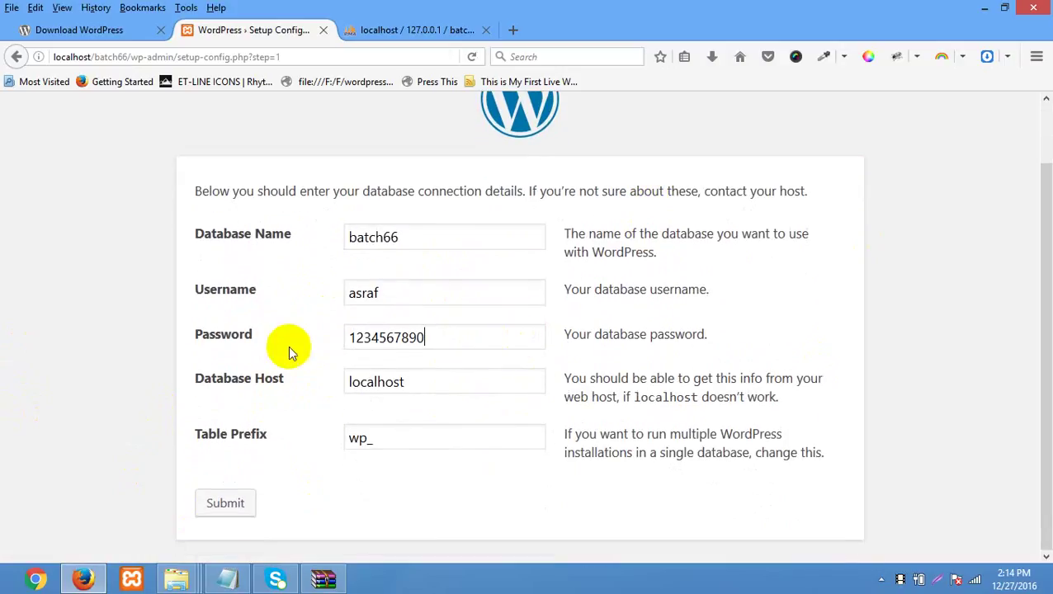
{"action": "left_click_drag", "start_coordinate": [415, 387], "coordinate": [334, 381]}
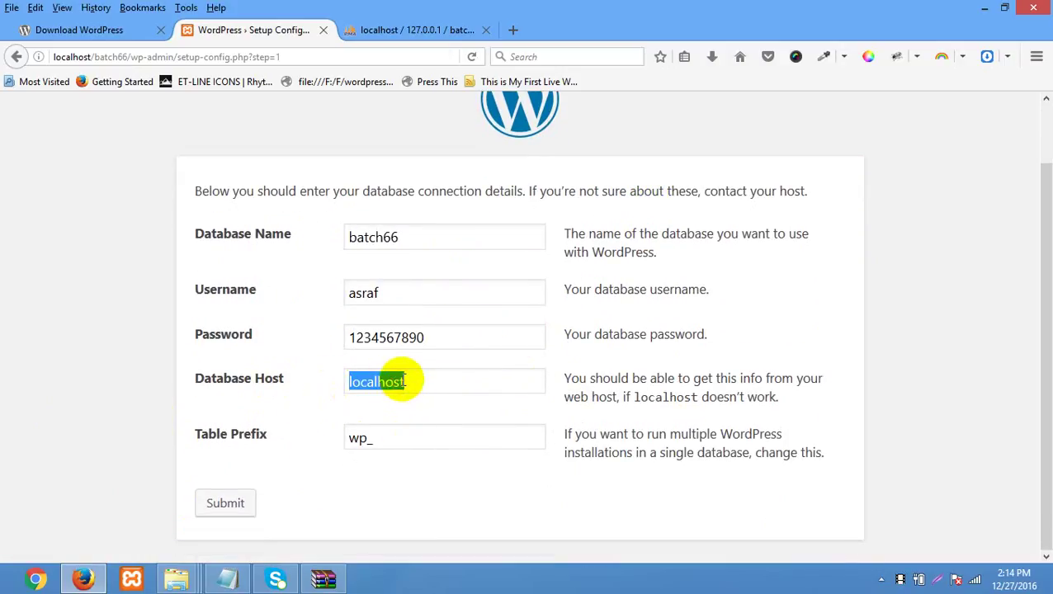
{"action": "left_click", "coordinate": [388, 381]}
{"action": "key", "text": "ctrl+a"}
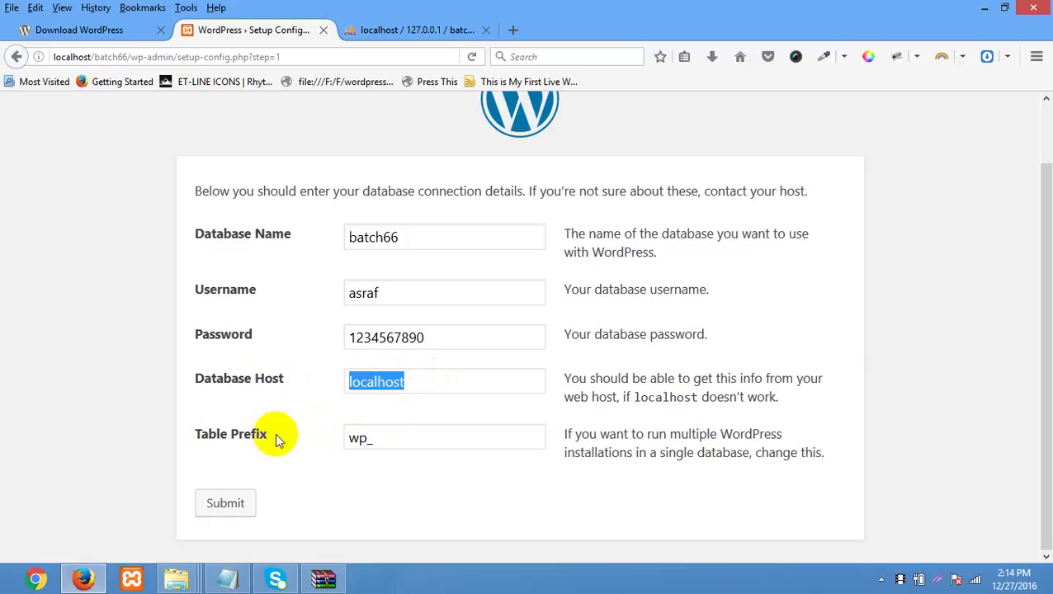
{"action": "double_click", "coordinate": [383, 436]}
{"action": "left_click", "coordinate": [388, 437]}
{"action": "key", "text": "ctrl+a"}
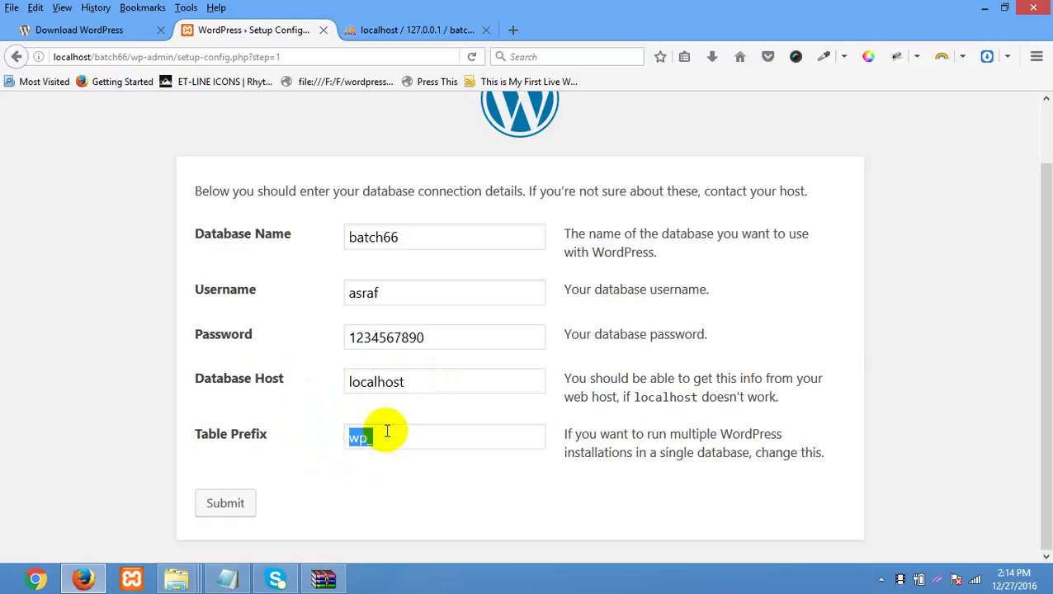
{"action": "left_click", "coordinate": [414, 237]}
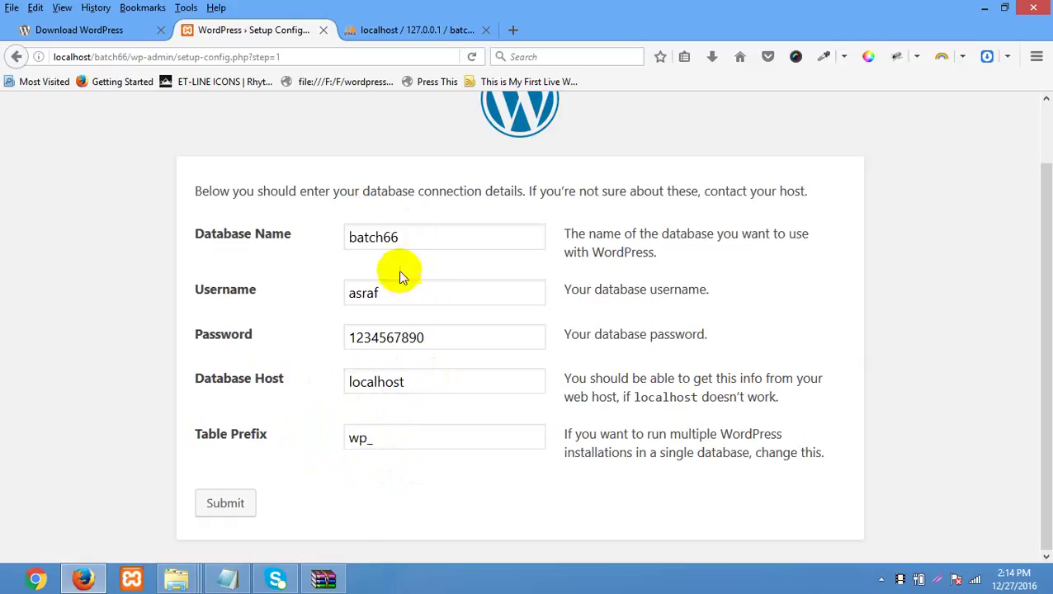
{"action": "left_click", "coordinate": [230, 505]}
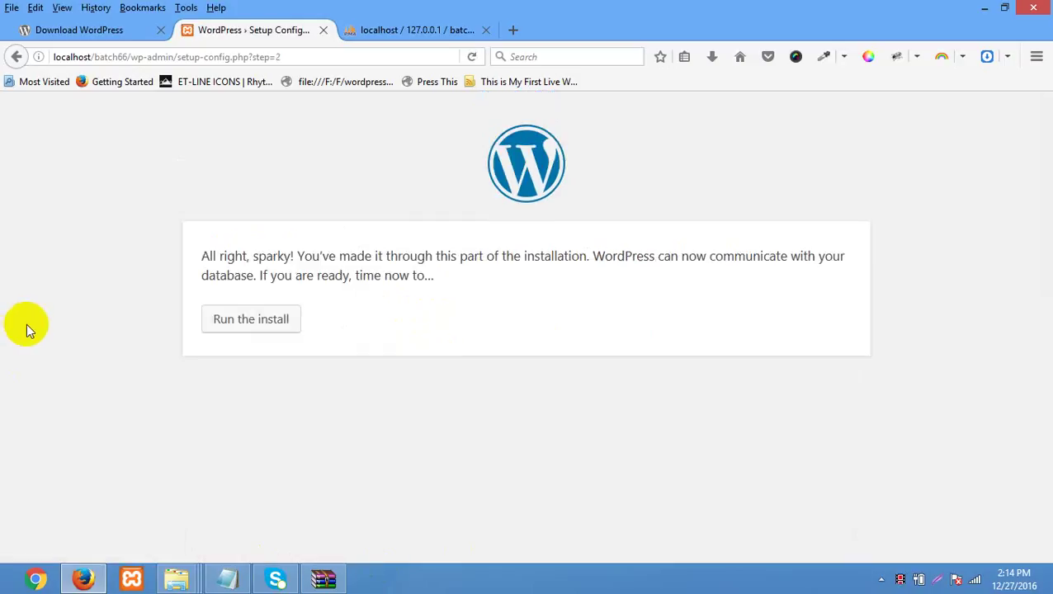
- Acknowledge the successful database connection and run the WordPress installation
{"action": "left_click_drag", "start_coordinate": [207, 246], "coordinate": [465, 283]}
{"action": "left_click", "coordinate": [503, 312]}
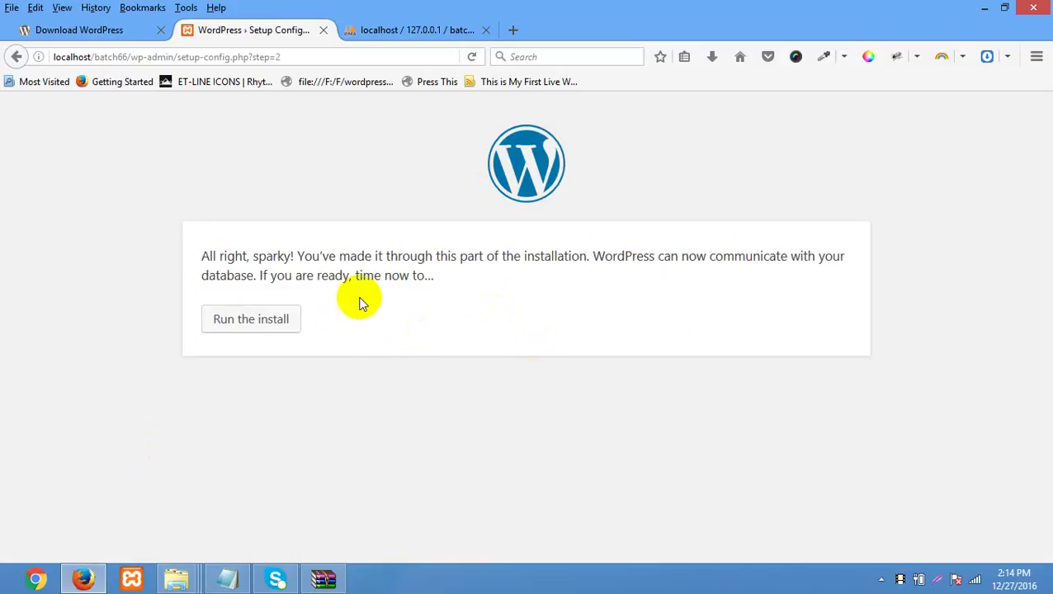
{"action": "left_click", "coordinate": [264, 326]}
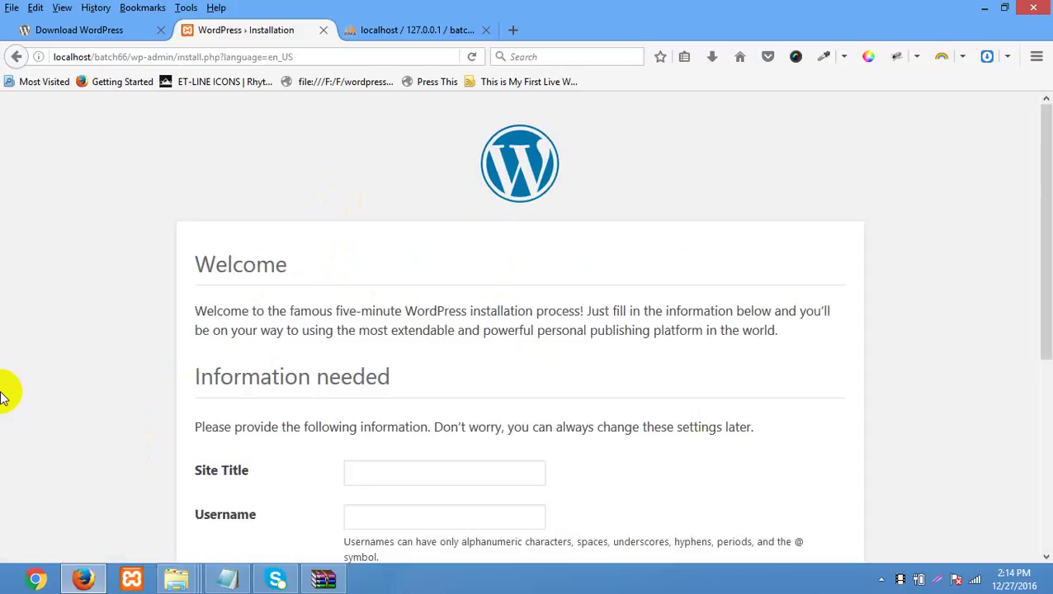
{"action": "scroll", "coordinate": [17, 391], "scroll_direction": "down", "scroll_amount": 4}
{"action": "scroll", "coordinate": [17, 391], "scroll_direction": "up", "scroll_amount": 4}
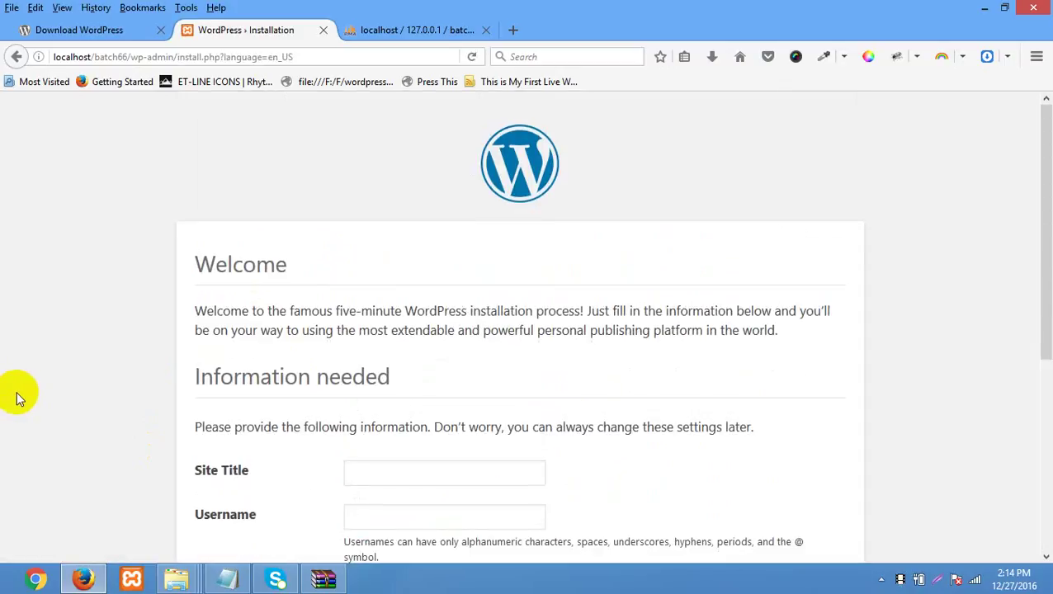
{"action": "scroll", "coordinate": [18, 394], "scroll_direction": "down", "scroll_amount": 3}
{"action": "scroll", "coordinate": [18, 394], "scroll_direction": "up", "scroll_amount": 3}
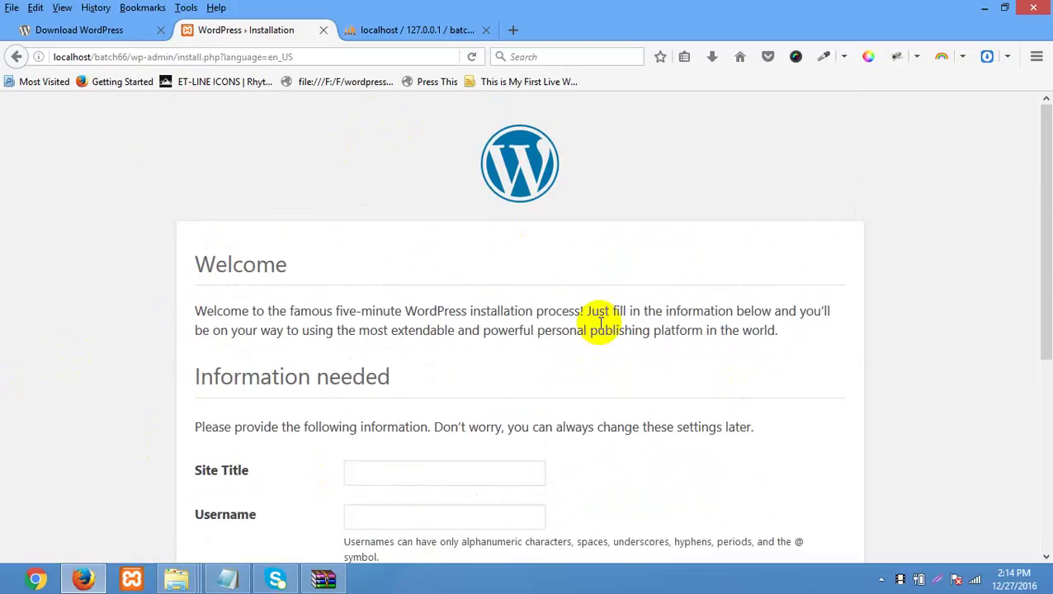
{"action": "scroll", "coordinate": [536, 334], "scroll_direction": "down", "scroll_amount": 5}
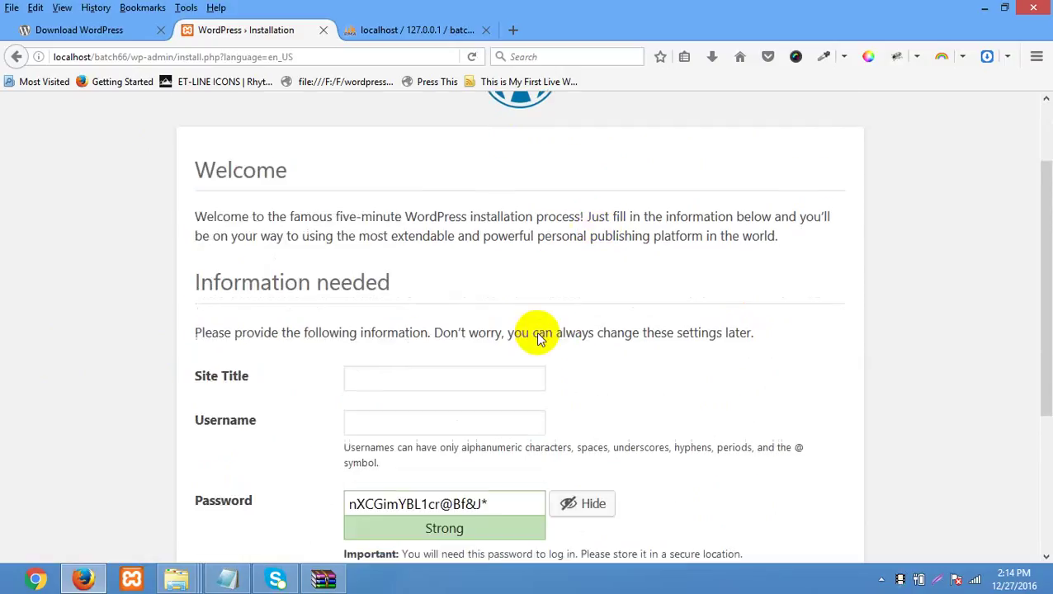
- Set the site title to SoftTech IT 66 and delete the generated password
{"action": "left_click", "coordinate": [361, 223]}
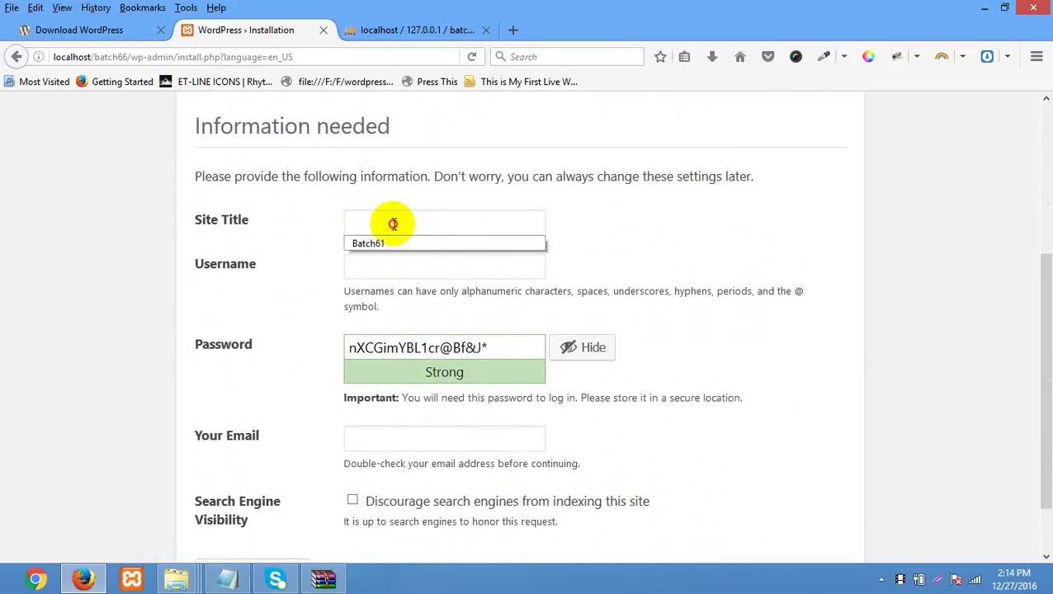
{"action": "left_click", "coordinate": [375, 221]}
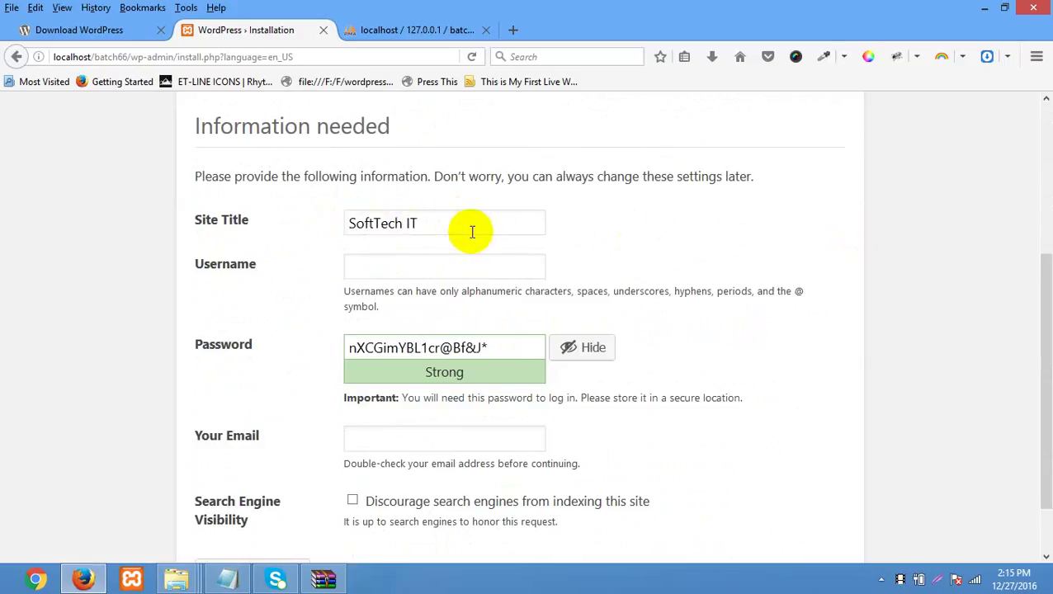
{"action": "type", "text": "66"}
{"action": "left_click", "coordinate": [437, 267]}
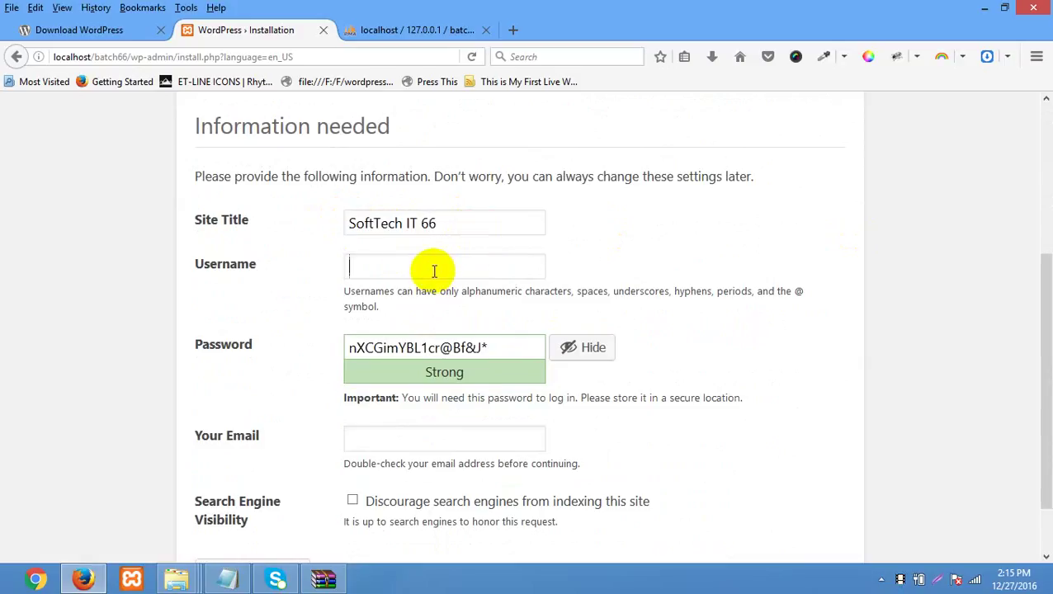
{"action": "left_click_drag", "start_coordinate": [500, 349], "coordinate": [127, 388]}
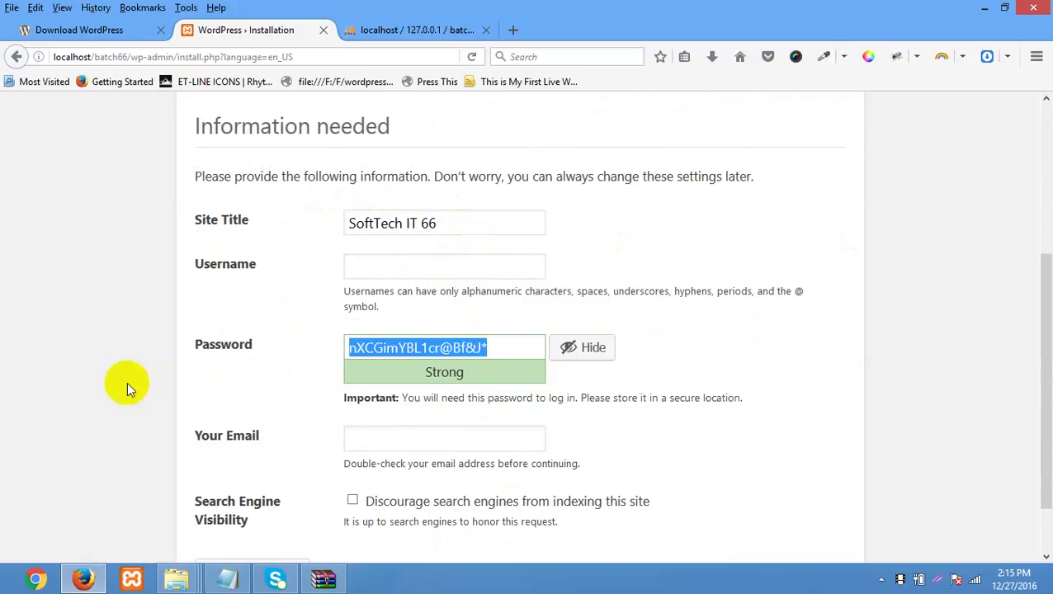
{"action": "key", "text": "BackSpace"}
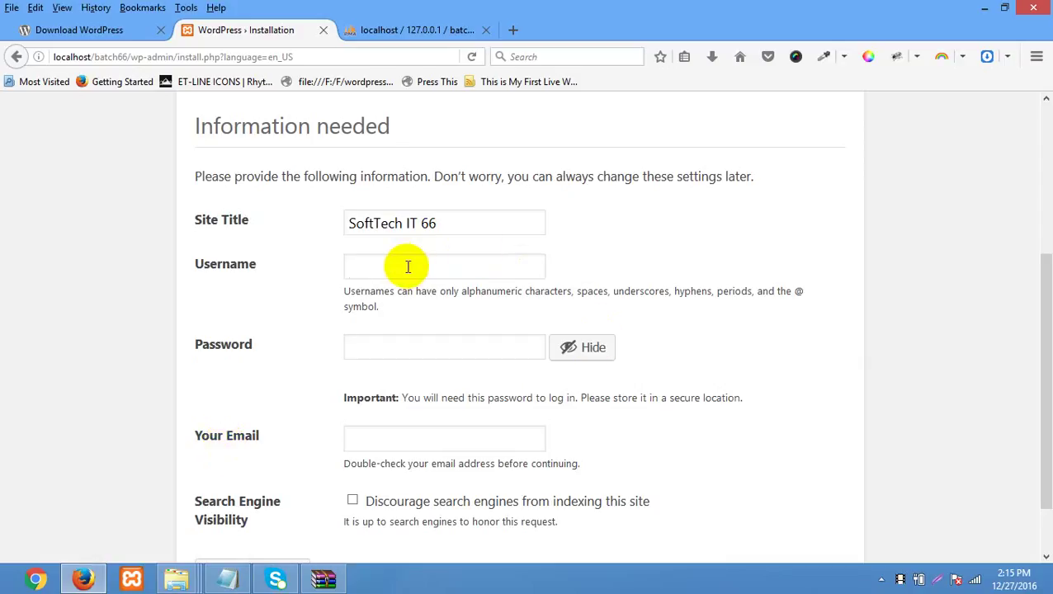
{"action": "left_click", "coordinate": [371, 271]}
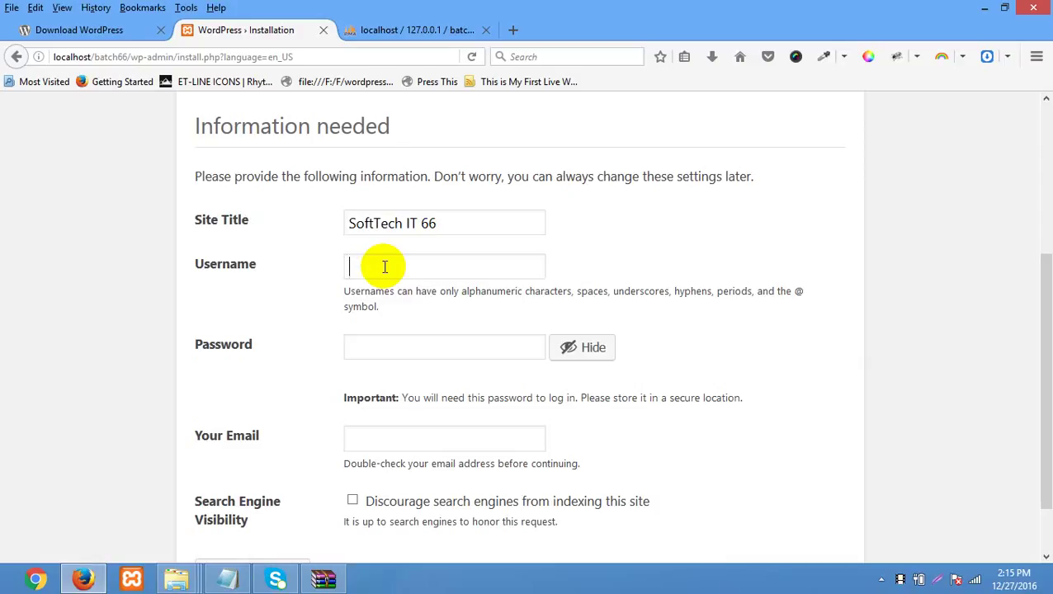
{"action": "left_click", "coordinate": [393, 261]}
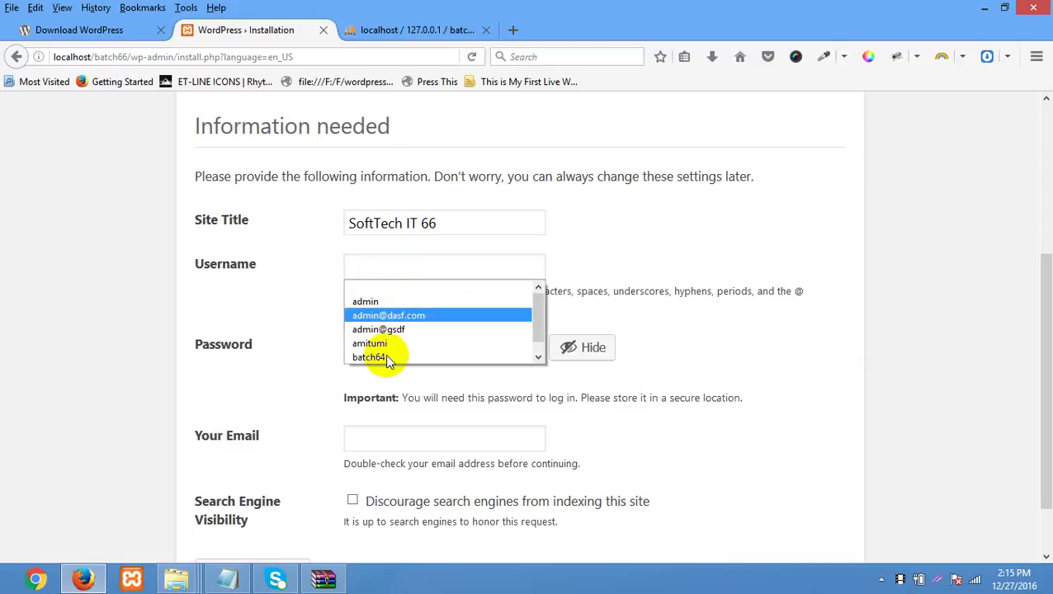
- Enter username admin with a chosen password and confirm use of the weak password
{"action": "key", "text": "Escape"}
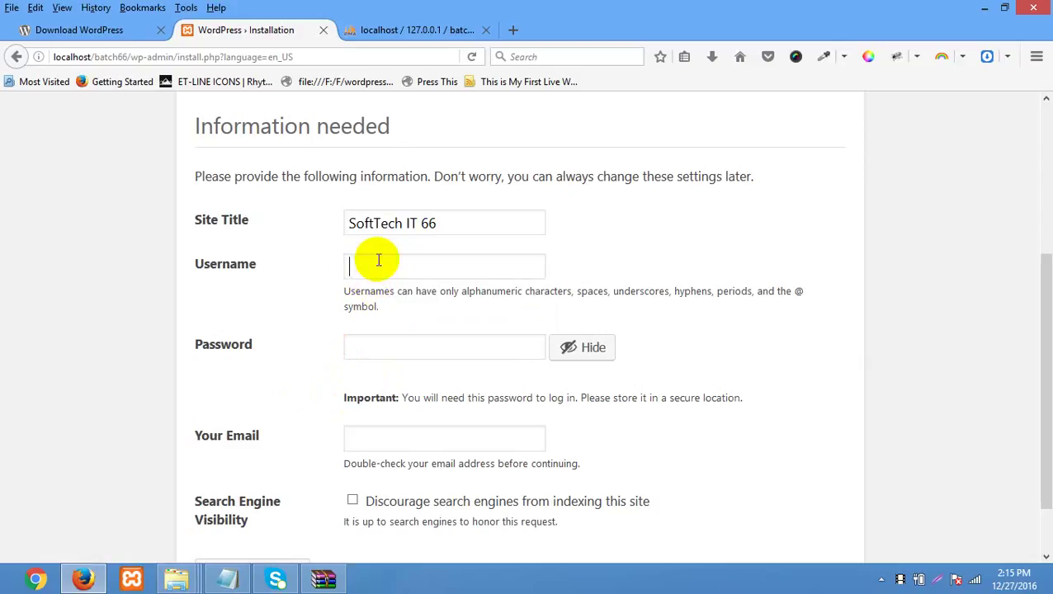
{"action": "type", "text": "admin"}
{"action": "key", "text": "Tab"}
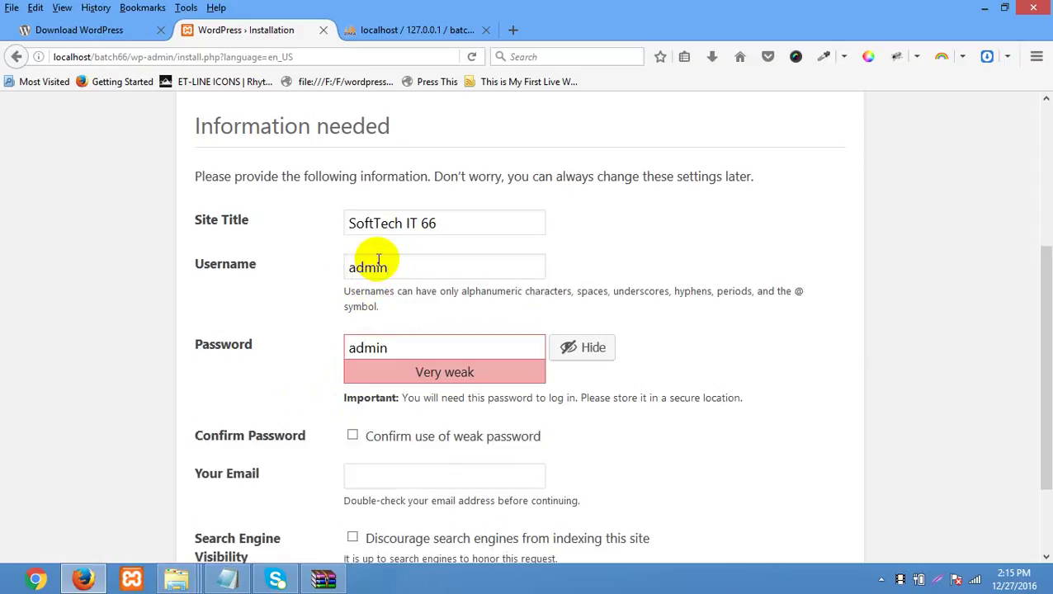
{"action": "type", "text": "@admin"}
{"action": "scroll", "coordinate": [825, 264], "scroll_direction": "down", "scroll_amount": 3}
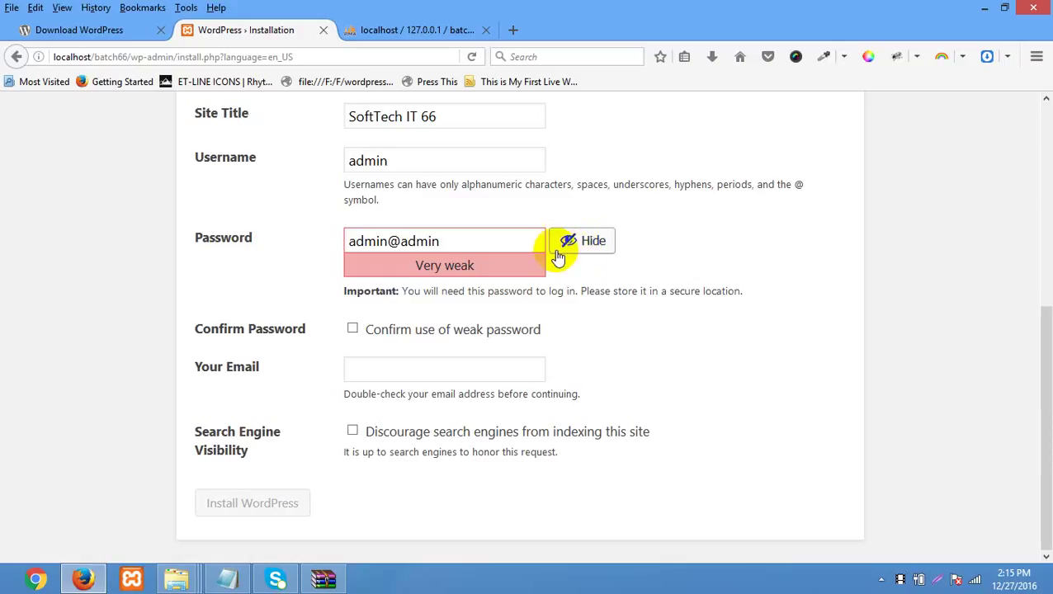
{"action": "left_click", "coordinate": [458, 332]}
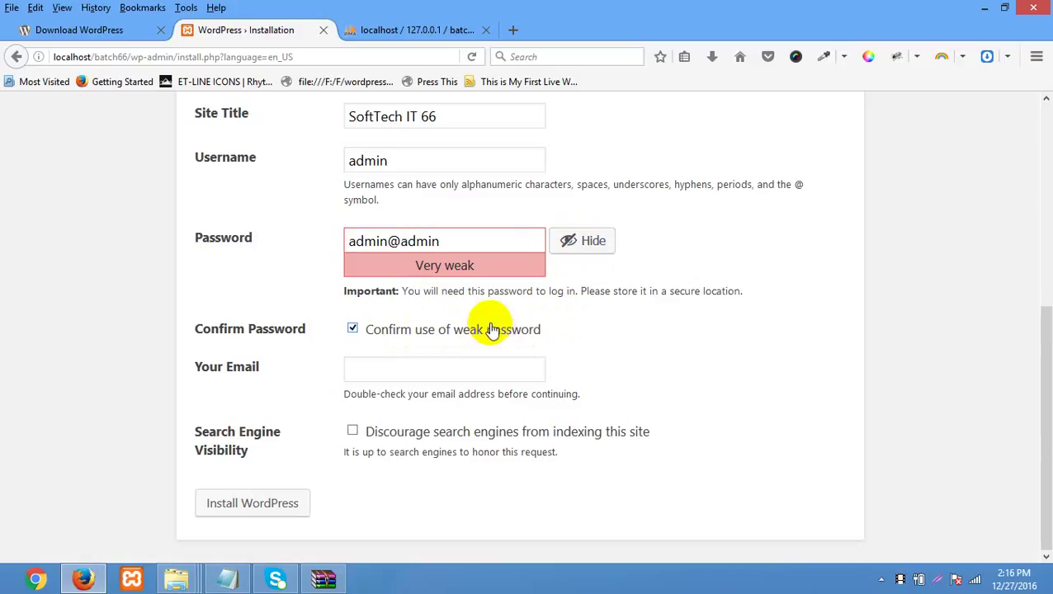
- Fill the administrator e-mail from the saved address and install WordPress
{"action": "left_click", "coordinate": [377, 366]}
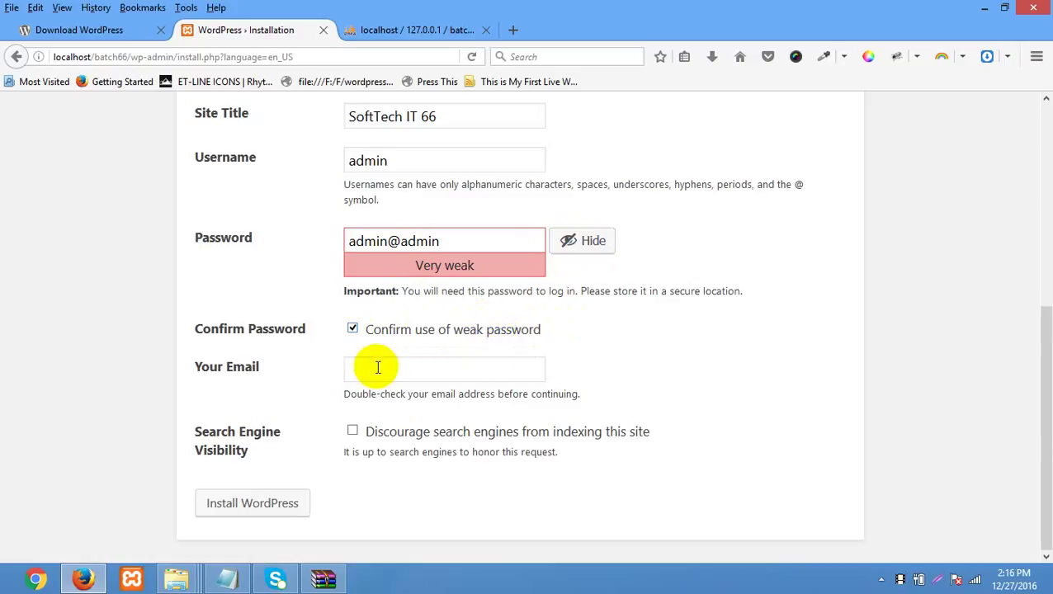
{"action": "left_click", "coordinate": [377, 366]}
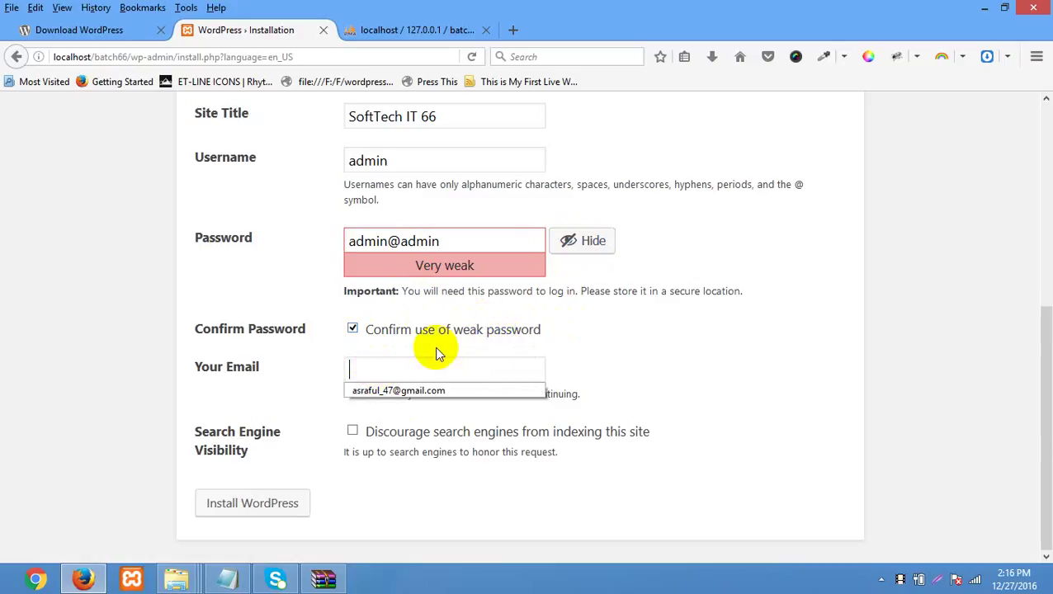
{"action": "left_click", "coordinate": [419, 390]}
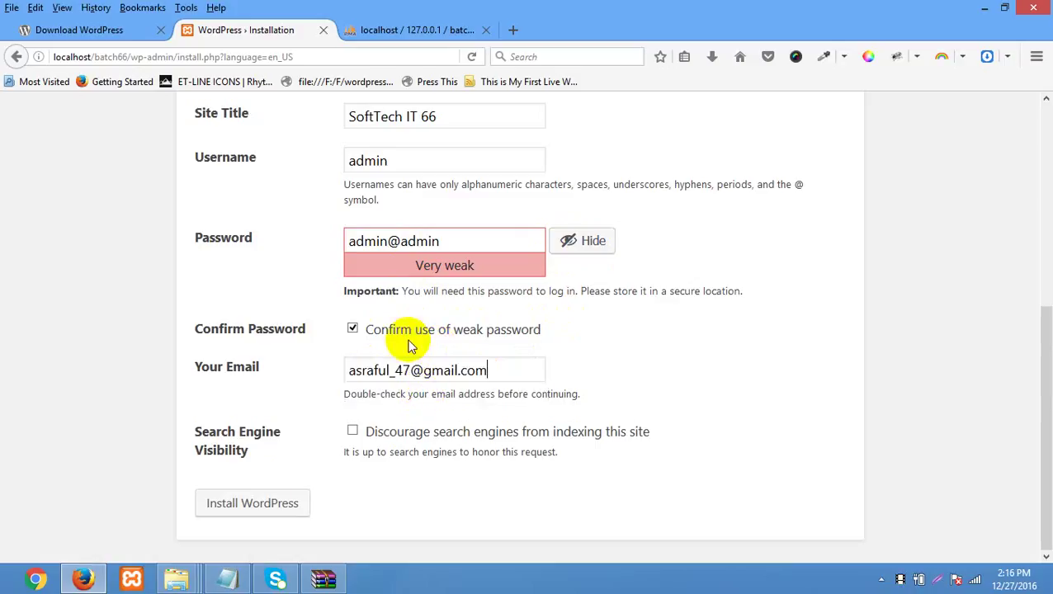
{"action": "left_click", "coordinate": [251, 509]}
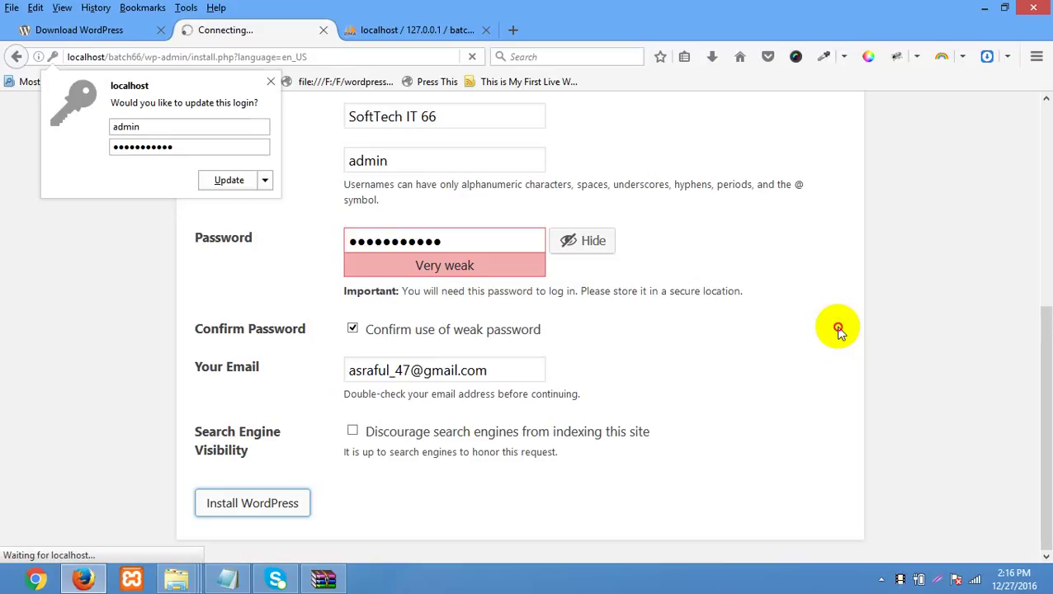
{"action": "left_click", "coordinate": [838, 328]}
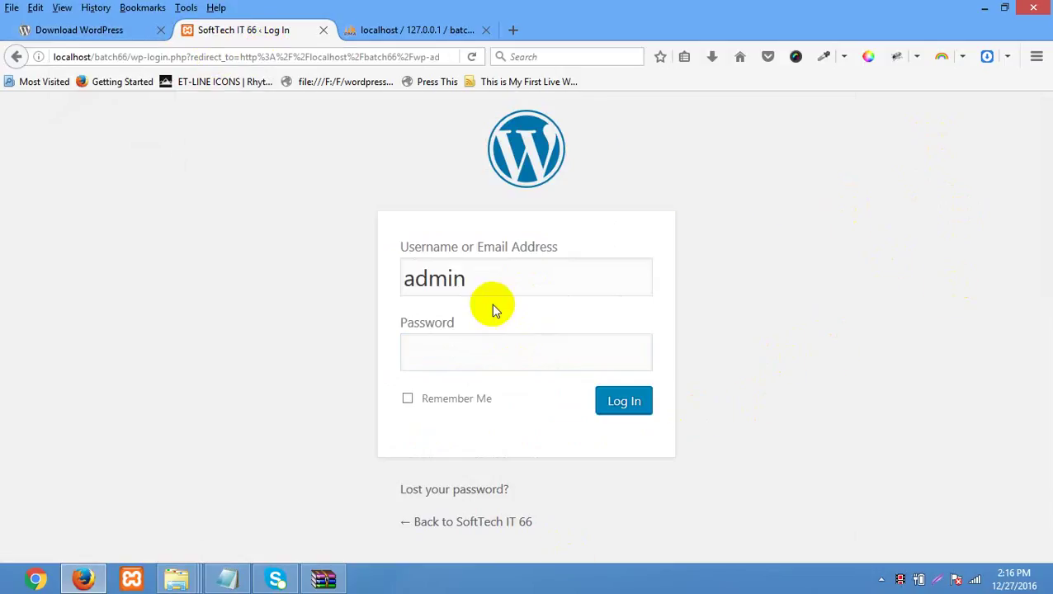
- Load localhost/batch66 in a new tab to view the SoftTech IT 66 site
{"action": "left_click_drag", "start_coordinate": [486, 277], "coordinate": [294, 286]}
{"action": "left_click", "coordinate": [460, 353]}
{"action": "left_click_drag", "start_coordinate": [474, 284], "coordinate": [302, 291]}
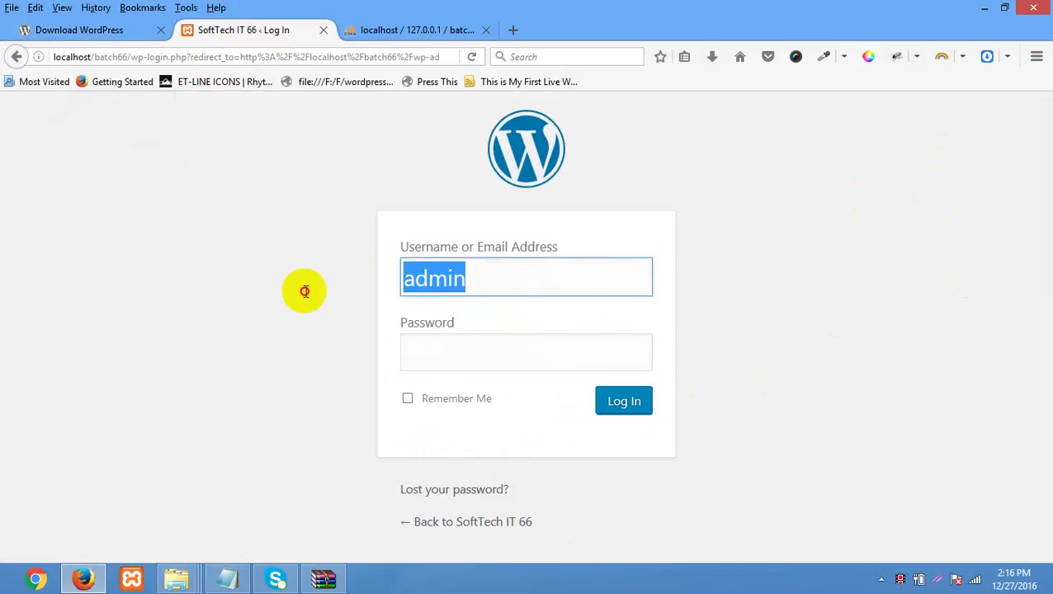
{"action": "left_click", "coordinate": [756, 252]}
{"action": "left_click", "coordinate": [511, 30]}
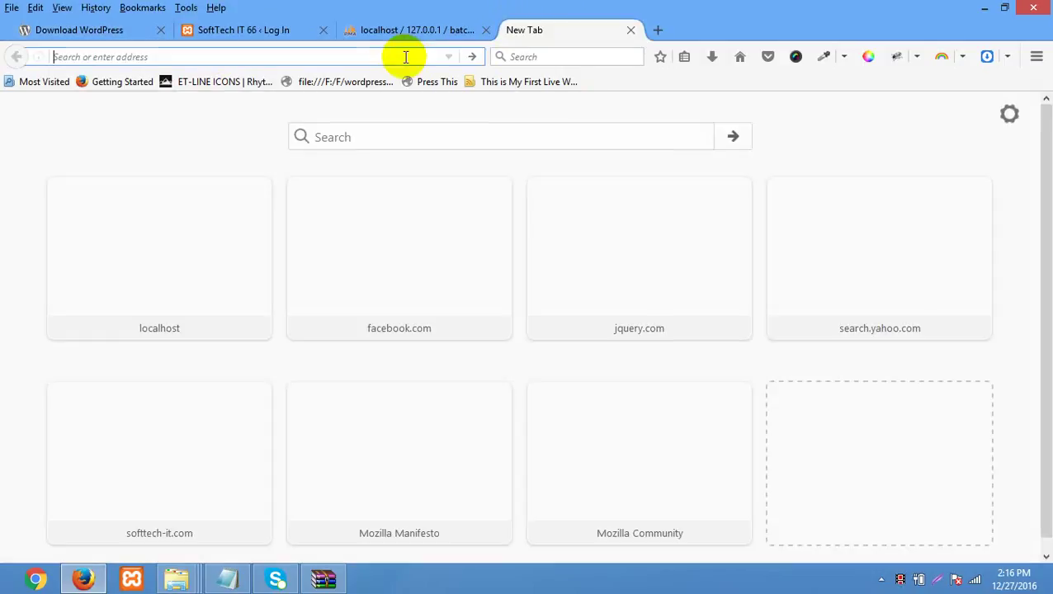
{"action": "type", "text": "localhost/"}
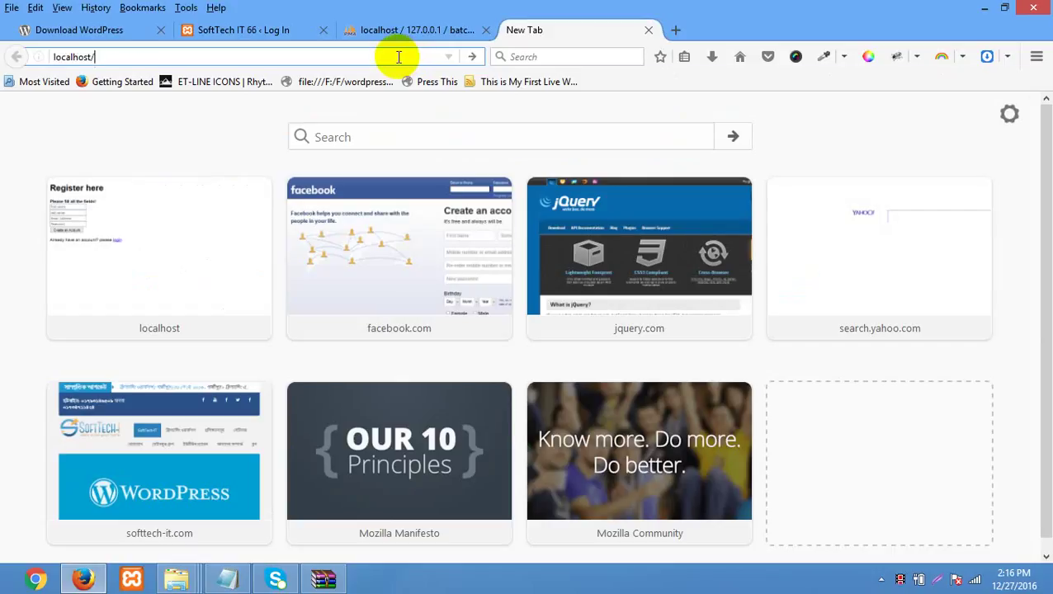
{"action": "type", "text": "batch"}
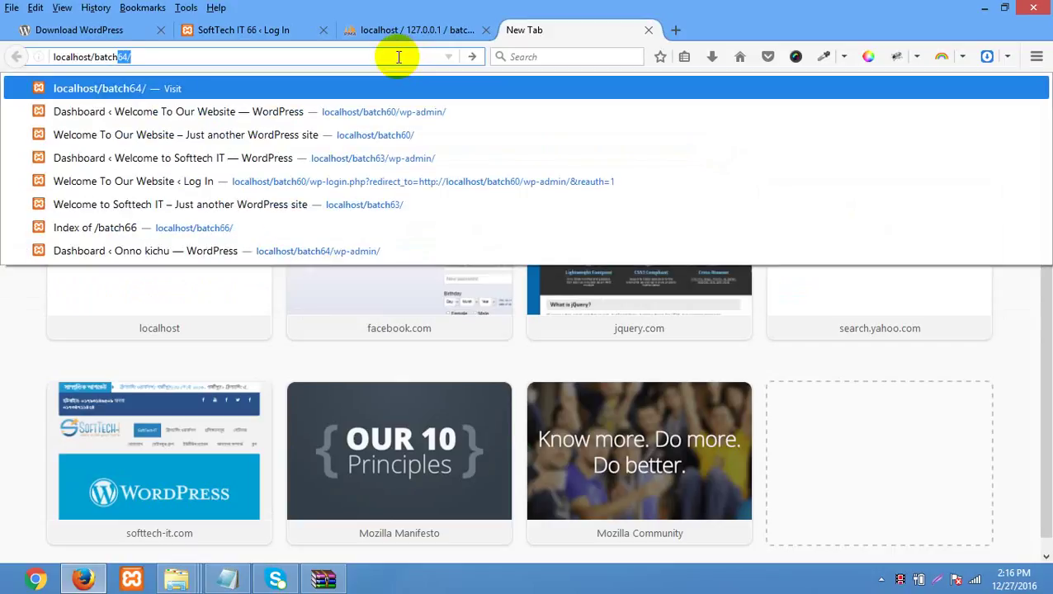
{"action": "type", "text": "66"}
{"action": "key", "text": "Return"}
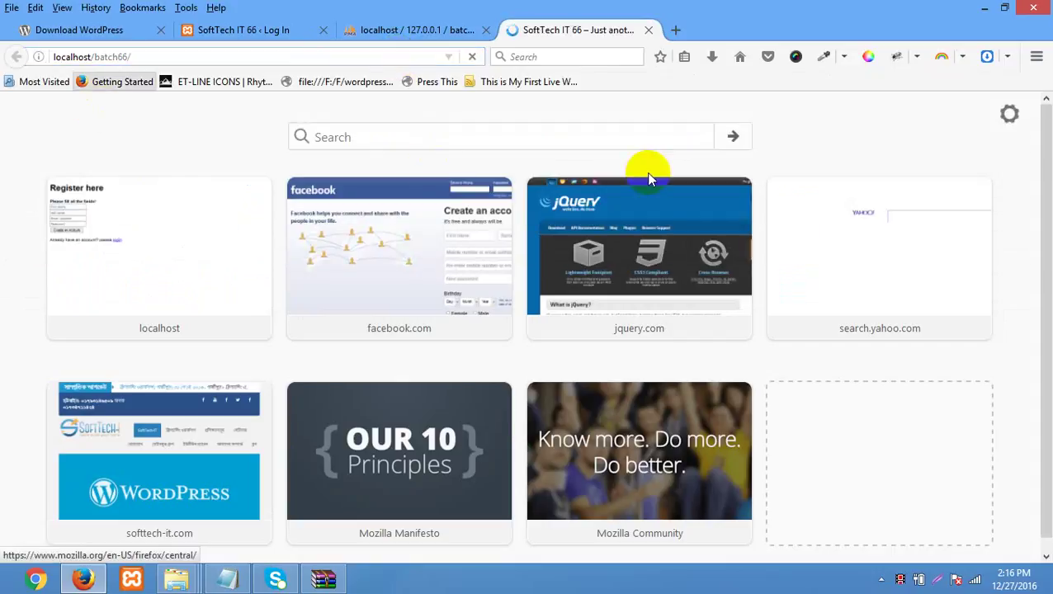
- Scroll the SoftTech IT 66 front page with its Hello world! post, then return to the login page
{"action": "scroll", "coordinate": [862, 275], "scroll_direction": "down", "scroll_amount": 10}
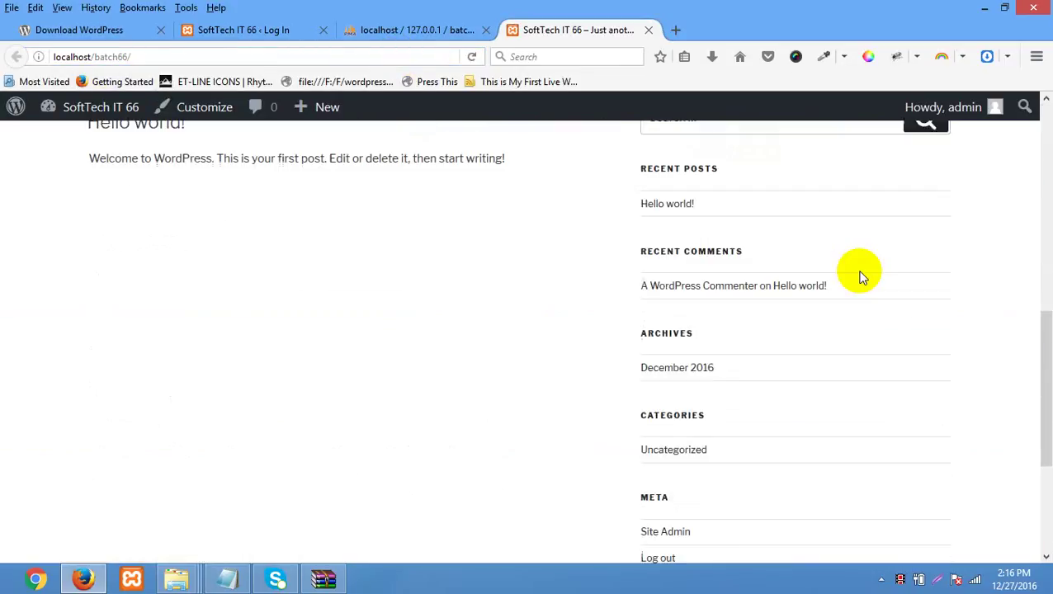
{"action": "scroll", "coordinate": [859, 275], "scroll_direction": "up", "scroll_amount": 10}
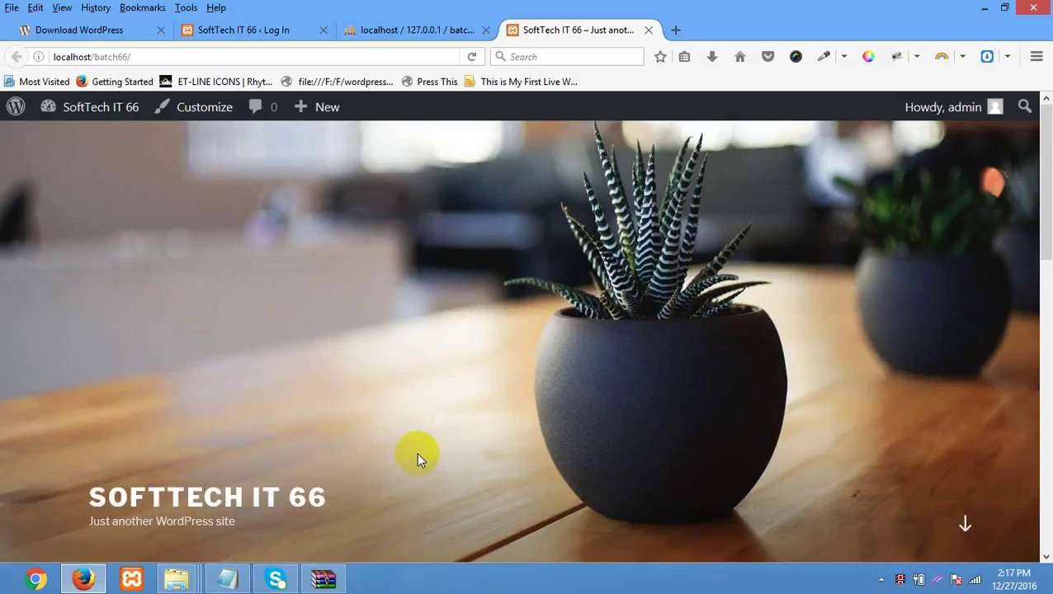
{"action": "left_click", "coordinate": [407, 254]}
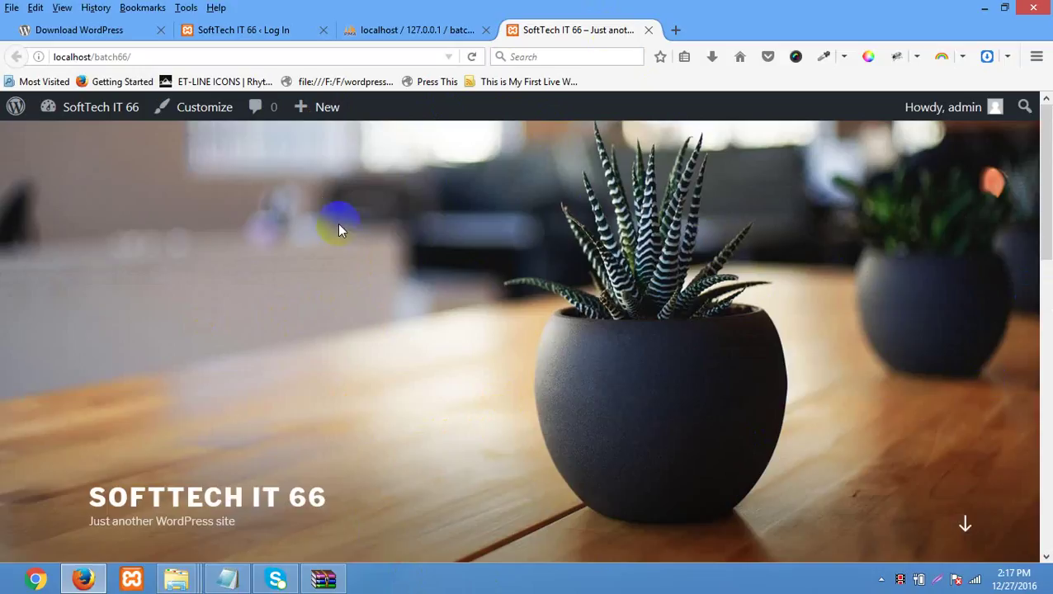
{"action": "left_click", "coordinate": [566, 270]}
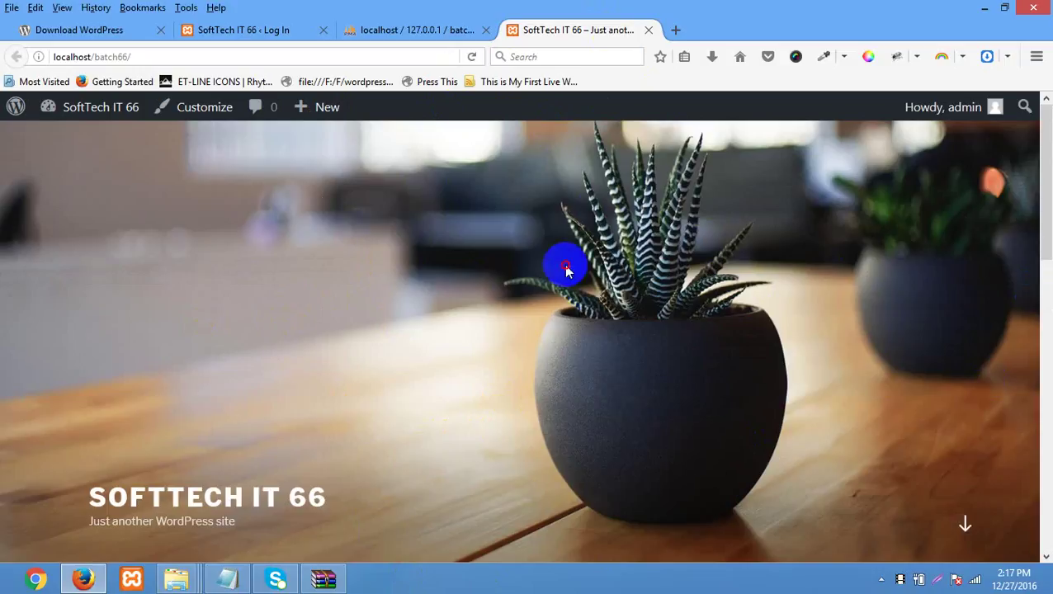
{"action": "left_click", "coordinate": [427, 30]}
{"action": "left_click", "coordinate": [569, 31]}
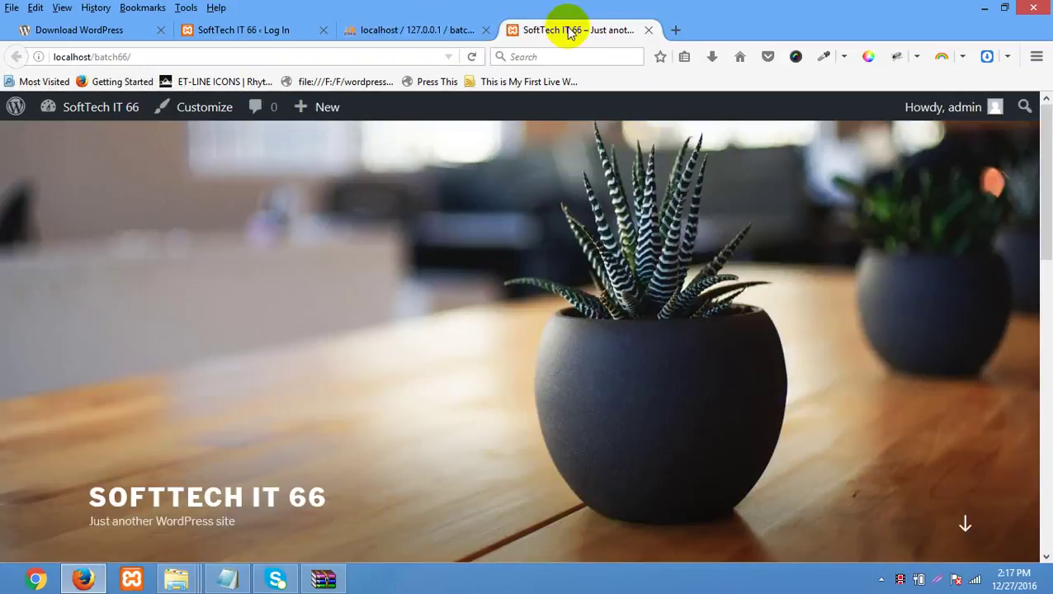
{"action": "left_click", "coordinate": [245, 28]}
- Log in with the administrator password and dismiss Firefox's save-login prompt
{"action": "double_click", "coordinate": [488, 283]}
{"action": "left_click", "coordinate": [428, 347]}
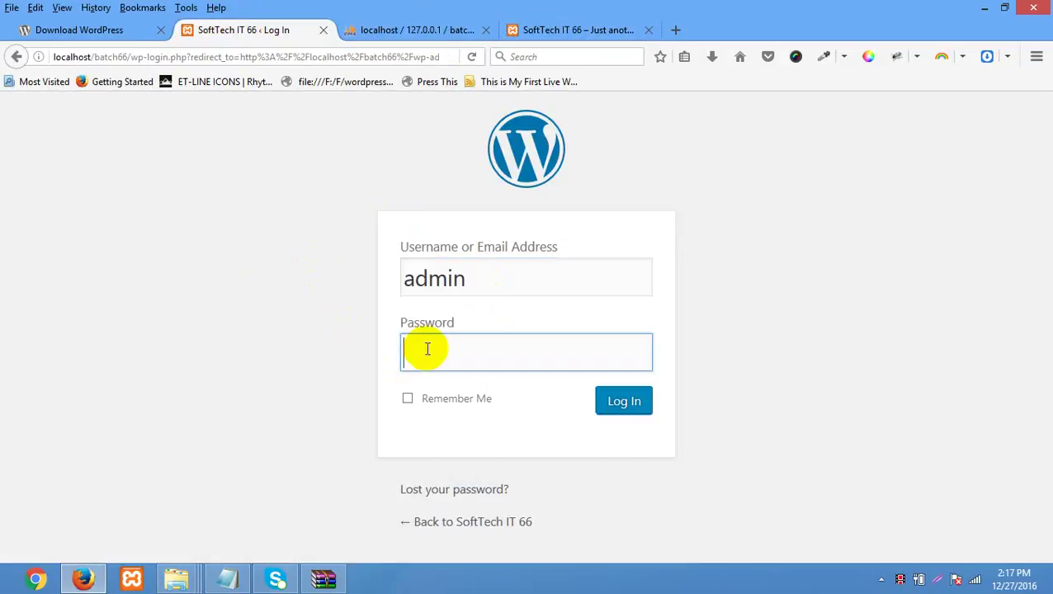
{"action": "double_click", "coordinate": [522, 274]}
{"action": "left_click", "coordinate": [418, 348]}
{"action": "type", "text": "admin"}
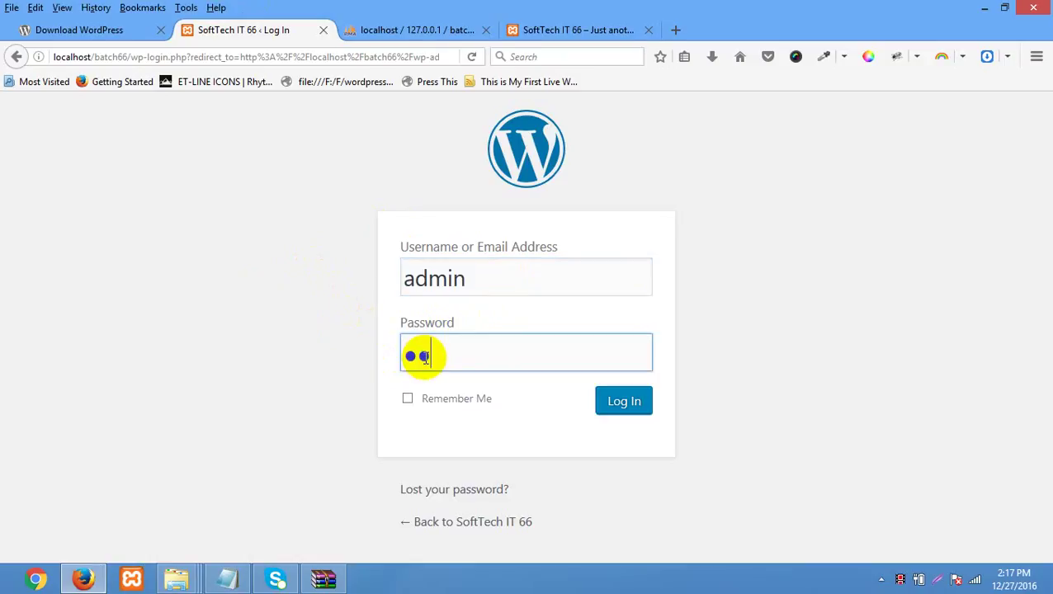
{"action": "type", "text": "123456"}
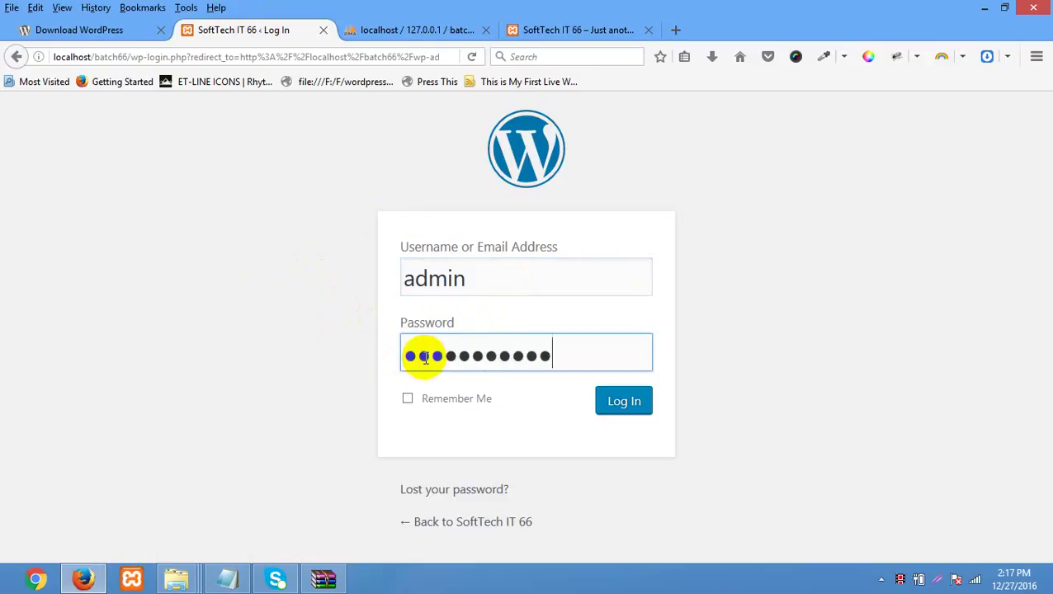
{"action": "key", "text": "Return"}
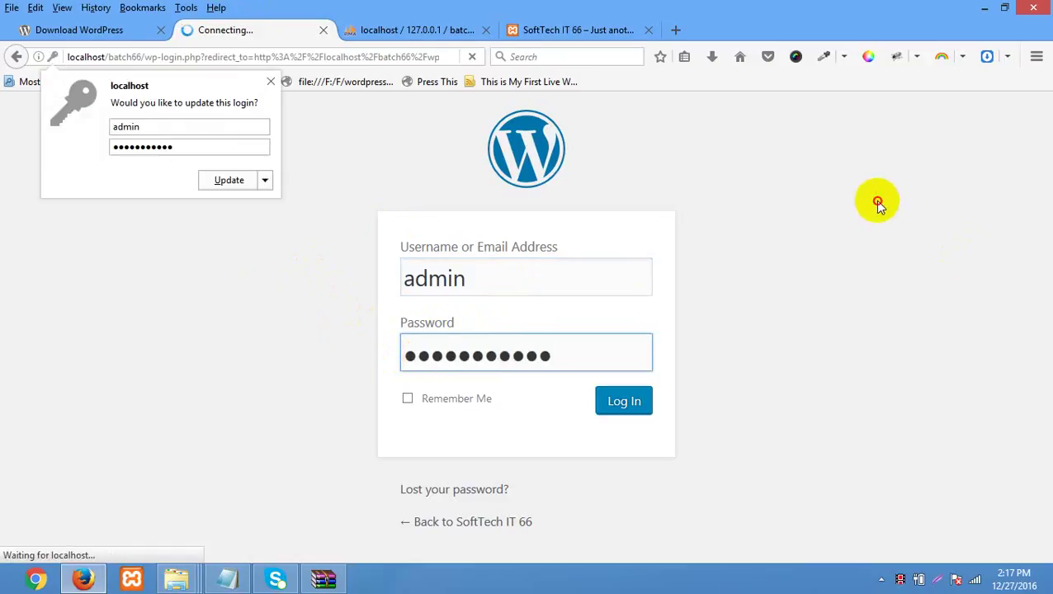
{"action": "left_click", "coordinate": [876, 203]}
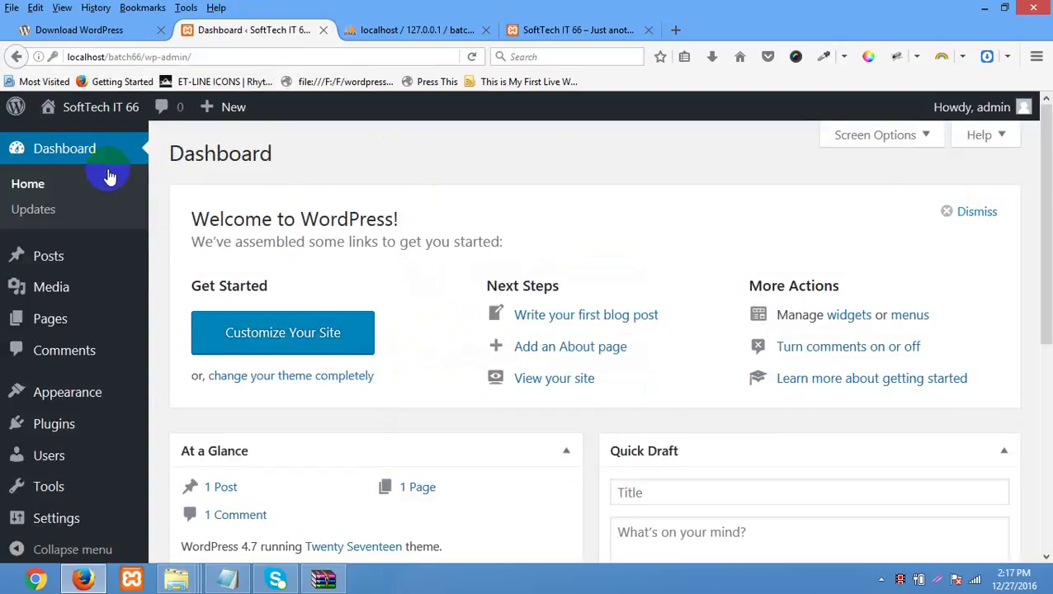
- Compare the Dashboard with the SoftTech IT 66 front page while signed in
{"action": "scroll", "coordinate": [100, 188], "scroll_direction": "down", "scroll_amount": 5}
{"action": "scroll", "coordinate": [101, 221], "scroll_direction": "up", "scroll_amount": 5}
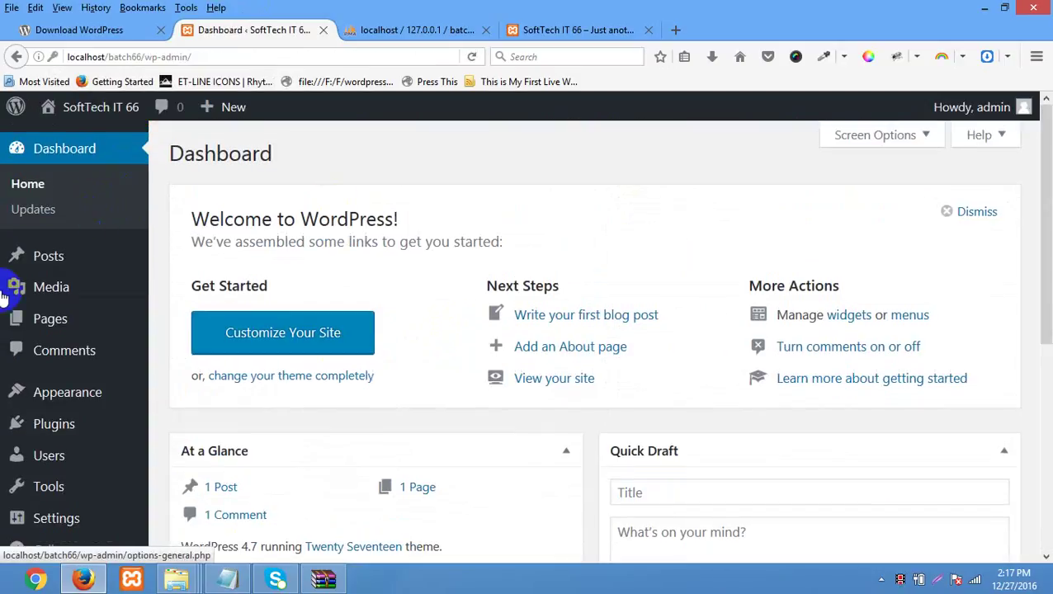
{"action": "left_click", "coordinate": [573, 38]}
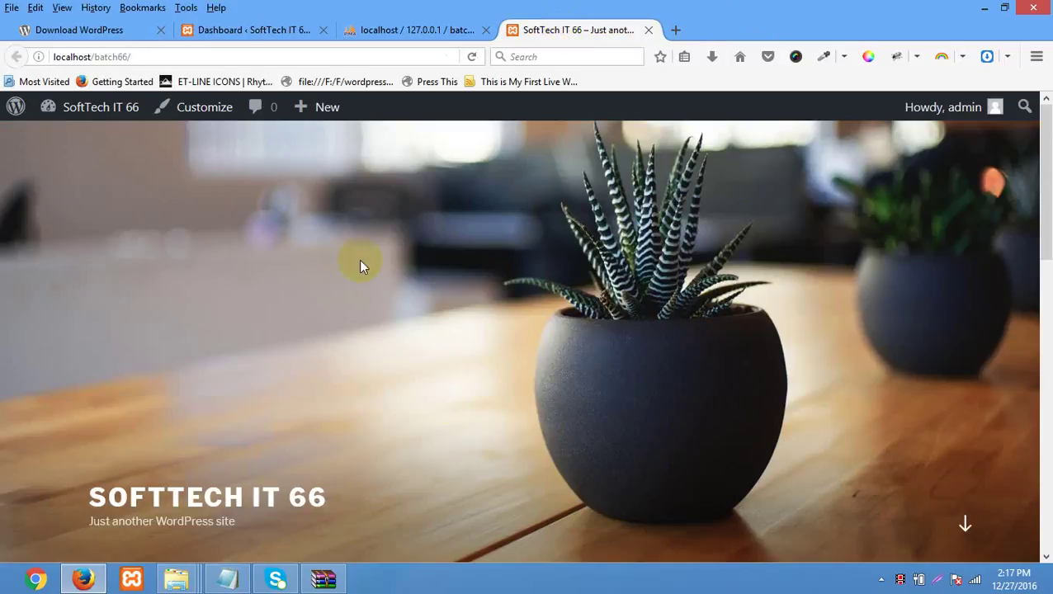
{"action": "scroll", "coordinate": [532, 307], "scroll_direction": "down", "scroll_amount": 4}
{"action": "scroll", "coordinate": [534, 307], "scroll_direction": "up", "scroll_amount": 5}
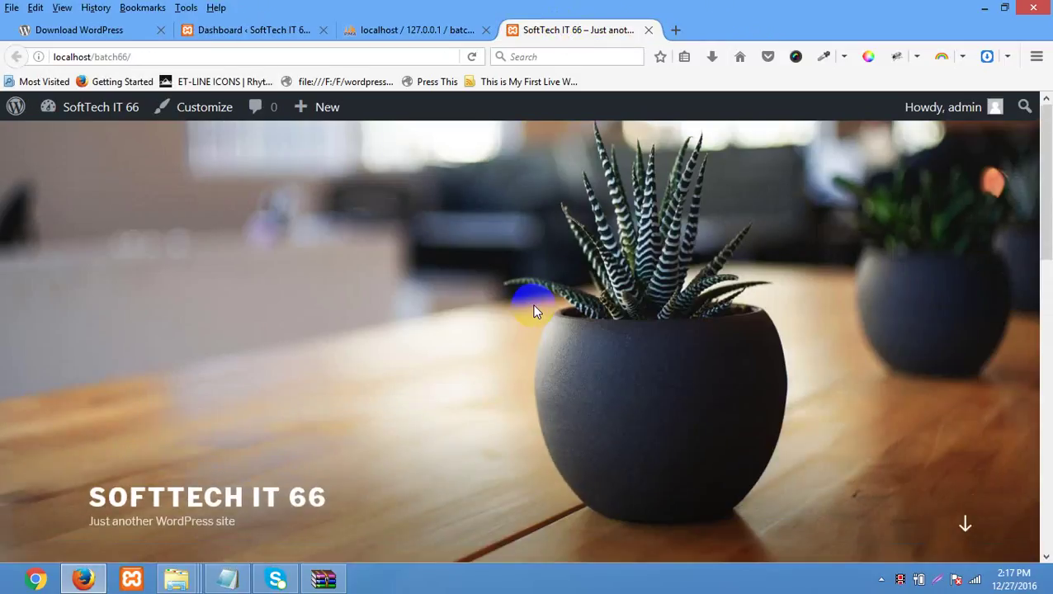
{"action": "left_click", "coordinate": [231, 37]}
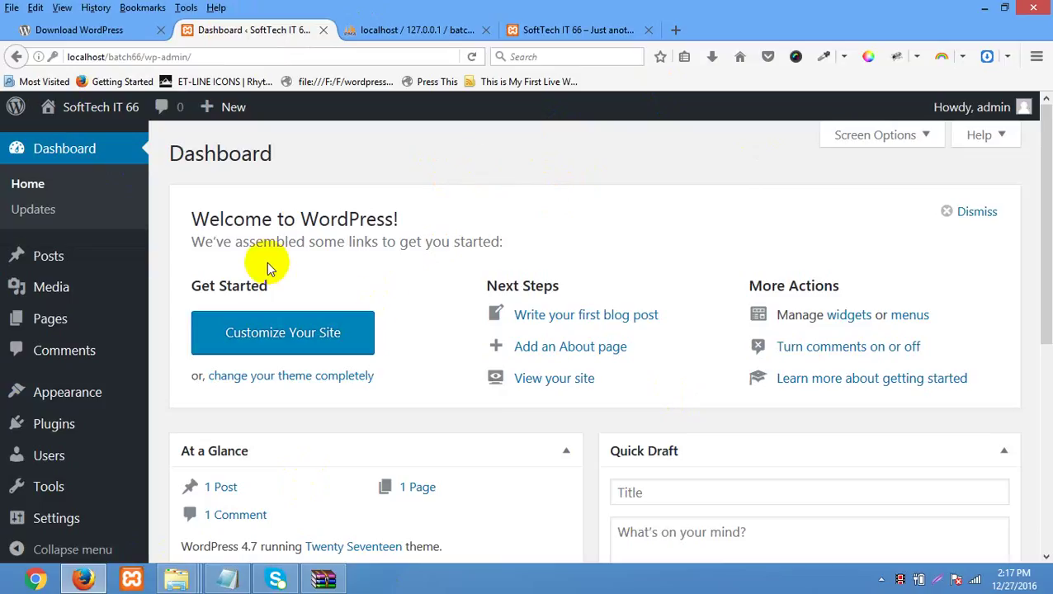
{"action": "left_click", "coordinate": [547, 30]}
{"action": "scroll", "coordinate": [542, 309], "scroll_direction": "down", "scroll_amount": 10}
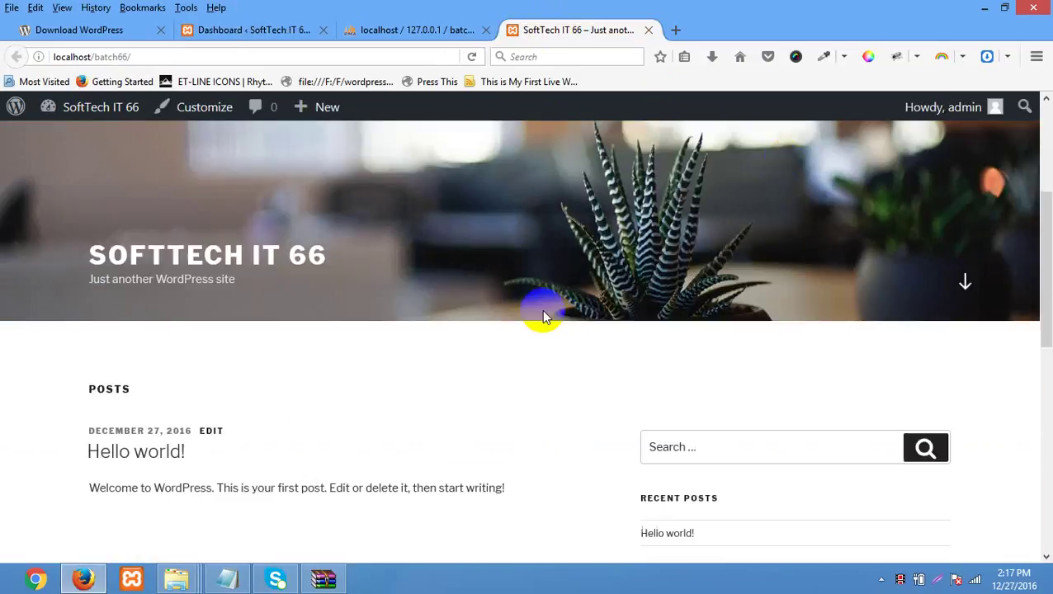
{"action": "scroll", "coordinate": [541, 310], "scroll_direction": "up", "scroll_amount": 5}
{"action": "scroll", "coordinate": [542, 314], "scroll_direction": "up", "scroll_amount": 5}
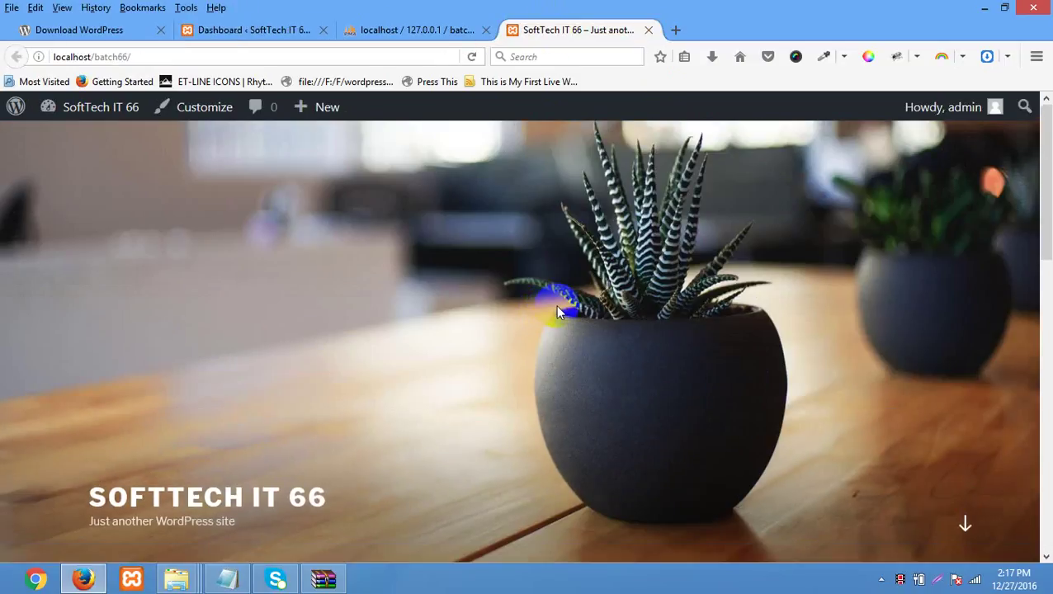